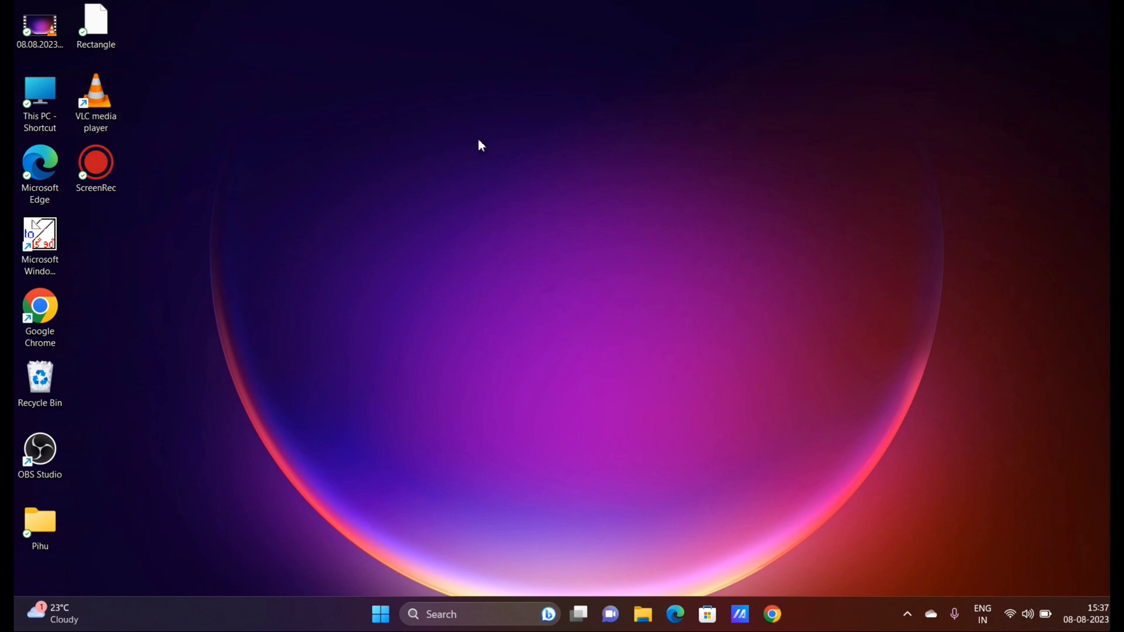
Search Windows for "partition" and open the tool for creating and formatting hard disk partitions
click(448, 615)
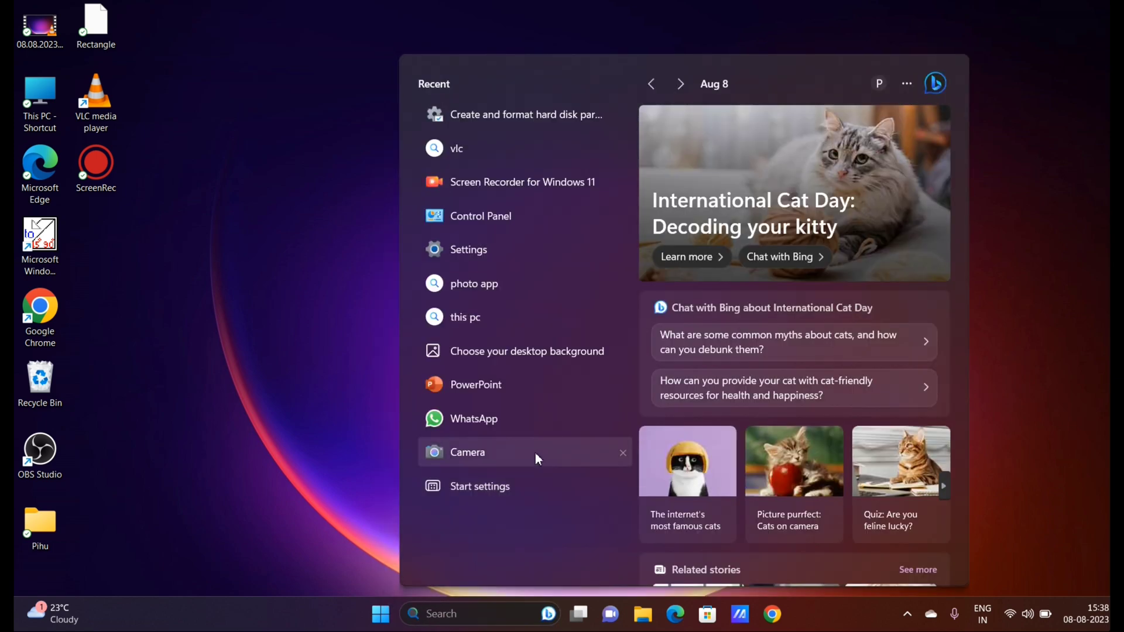
text(par)
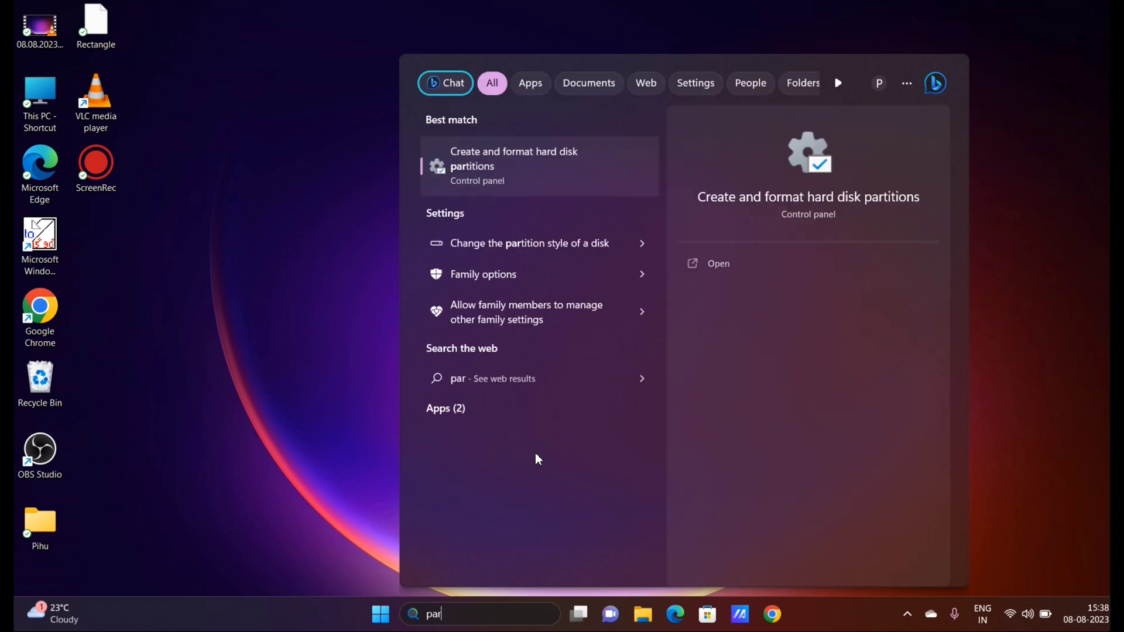
text(tition)
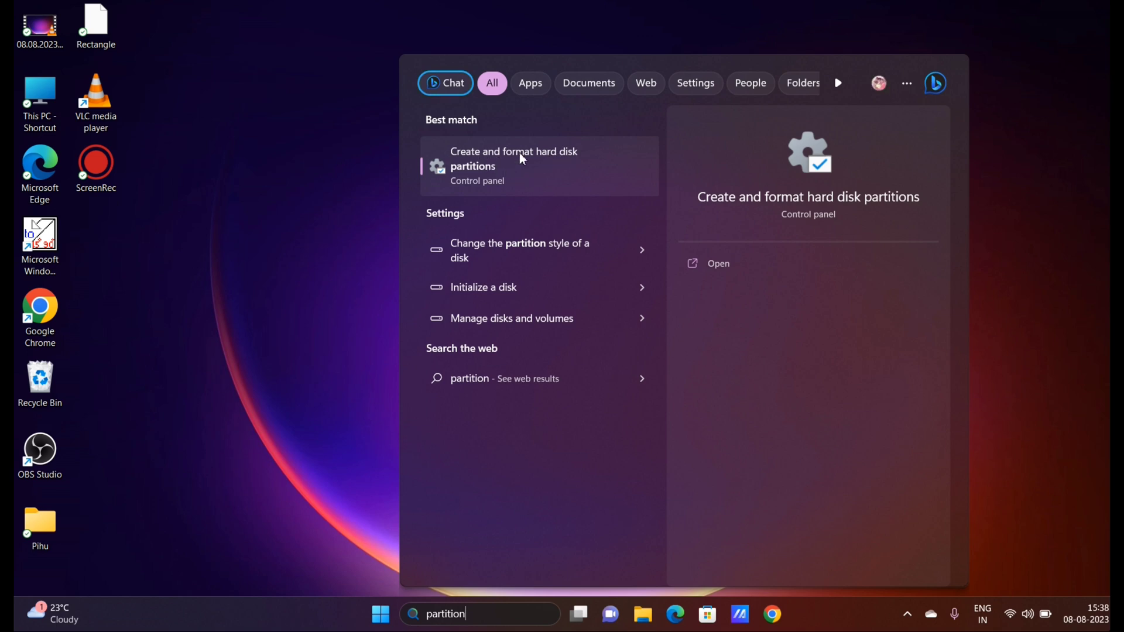
key(Return)
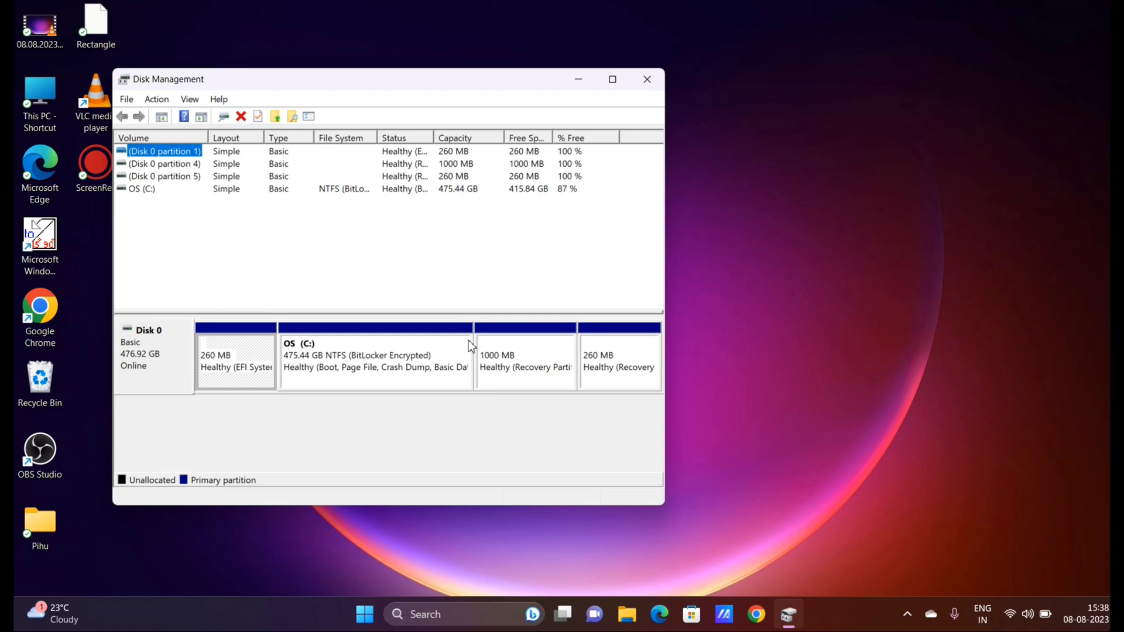
Inspect the two recovery partitions and the OS (C:) volume on Disk 0, and minimize Disk Management
click(513, 355)
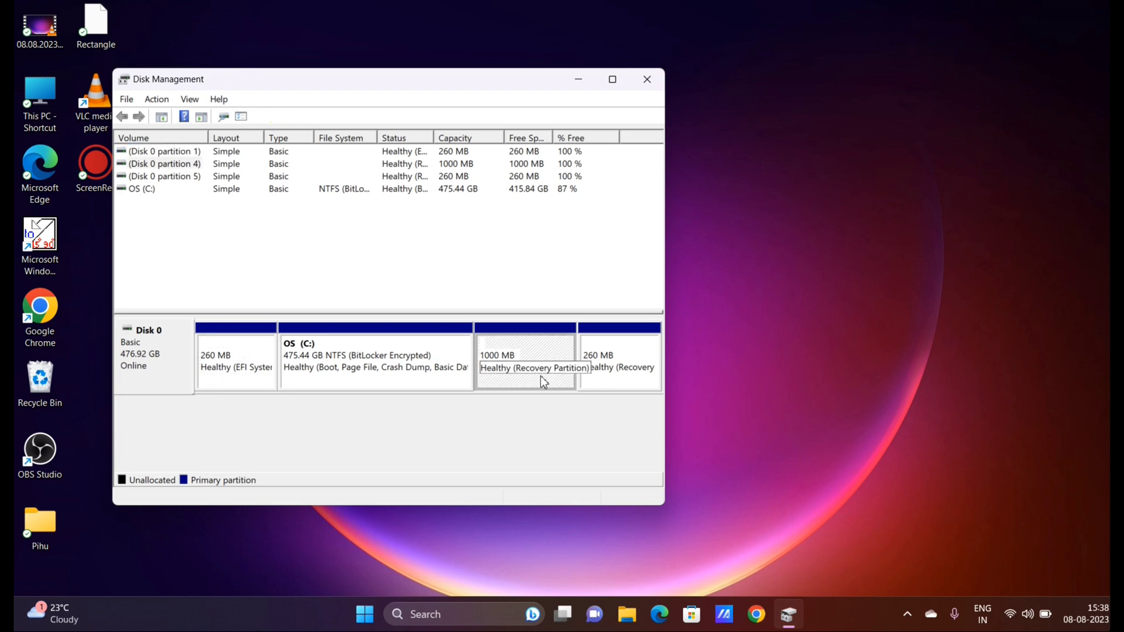
click(620, 379)
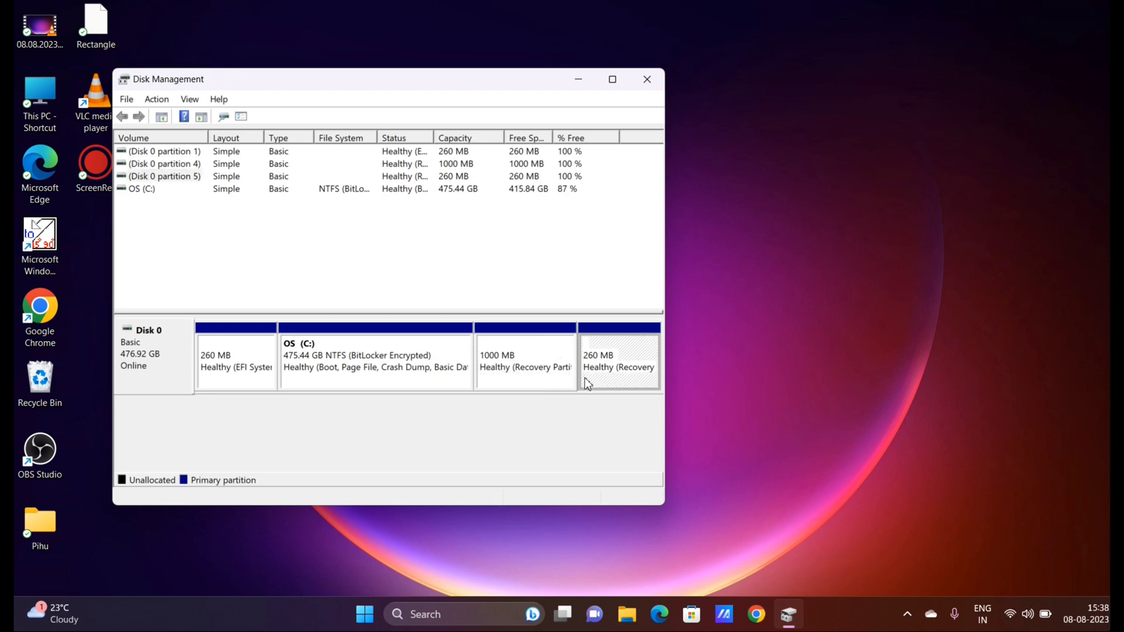
click(423, 387)
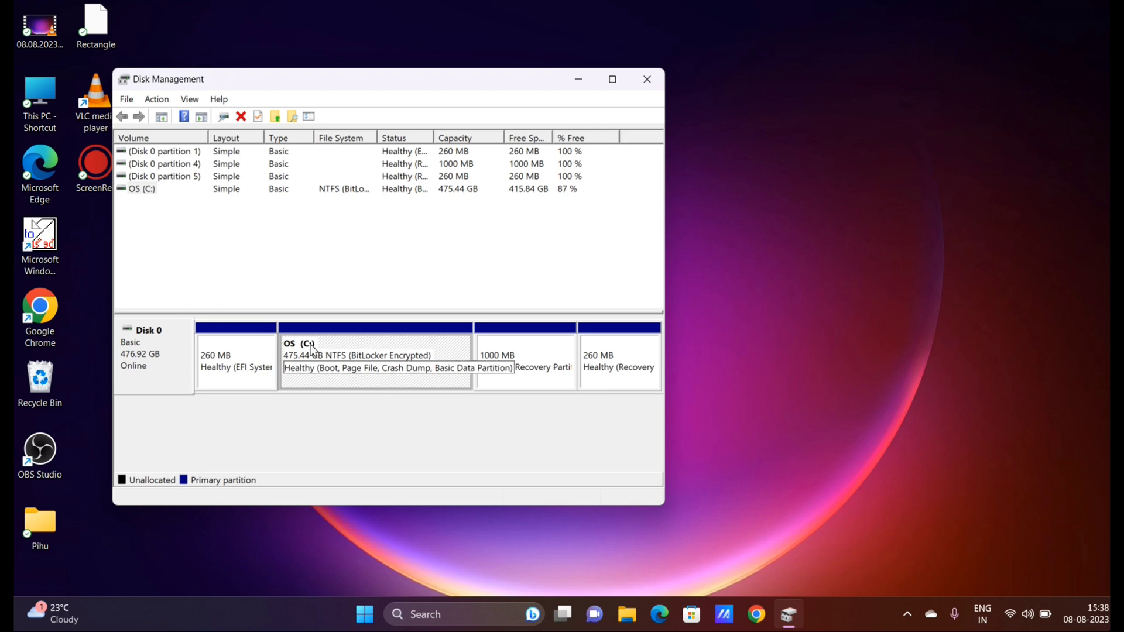
click(577, 80)
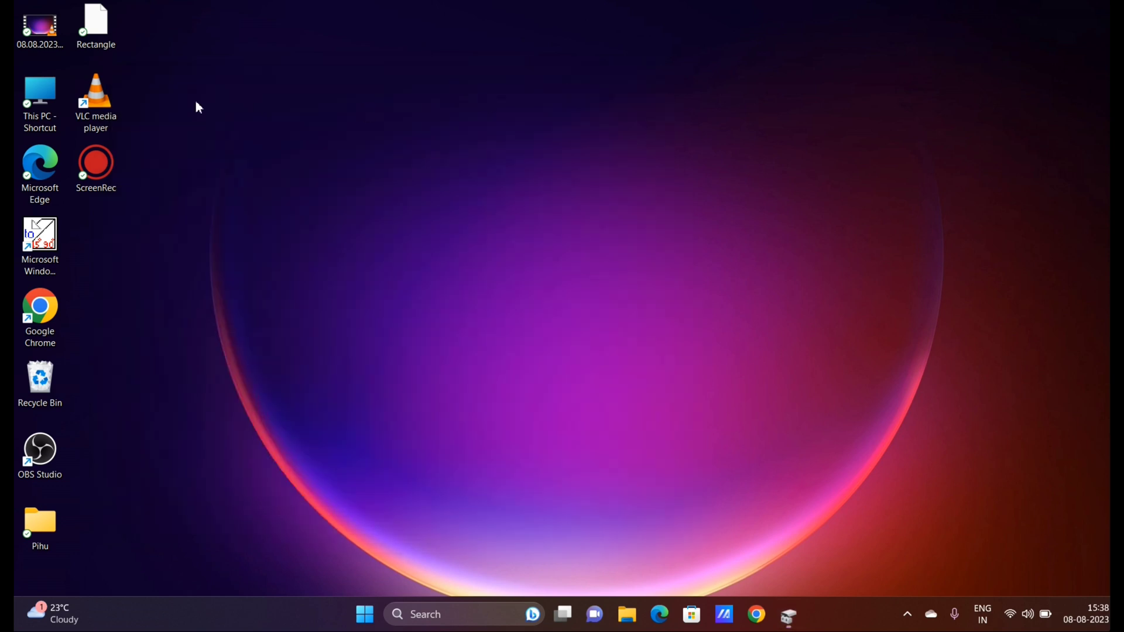
Check the capacity of the OS (C:) drive in its properties from This PC, and minimize File Explorer
double_click(61, 97)
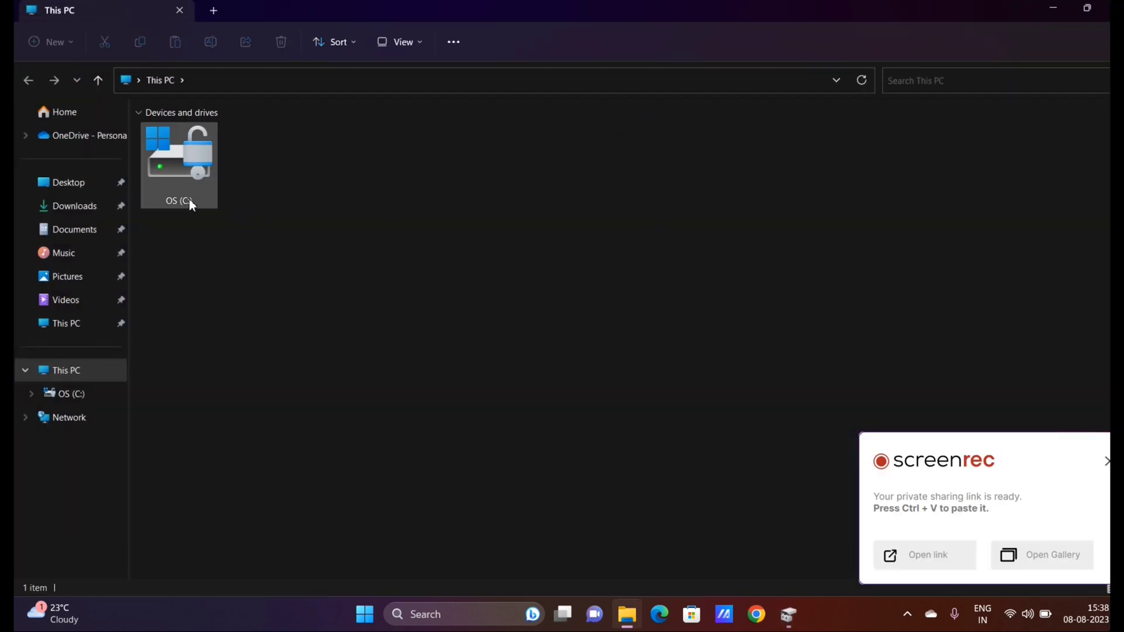
click(191, 188)
right_click(189, 186)
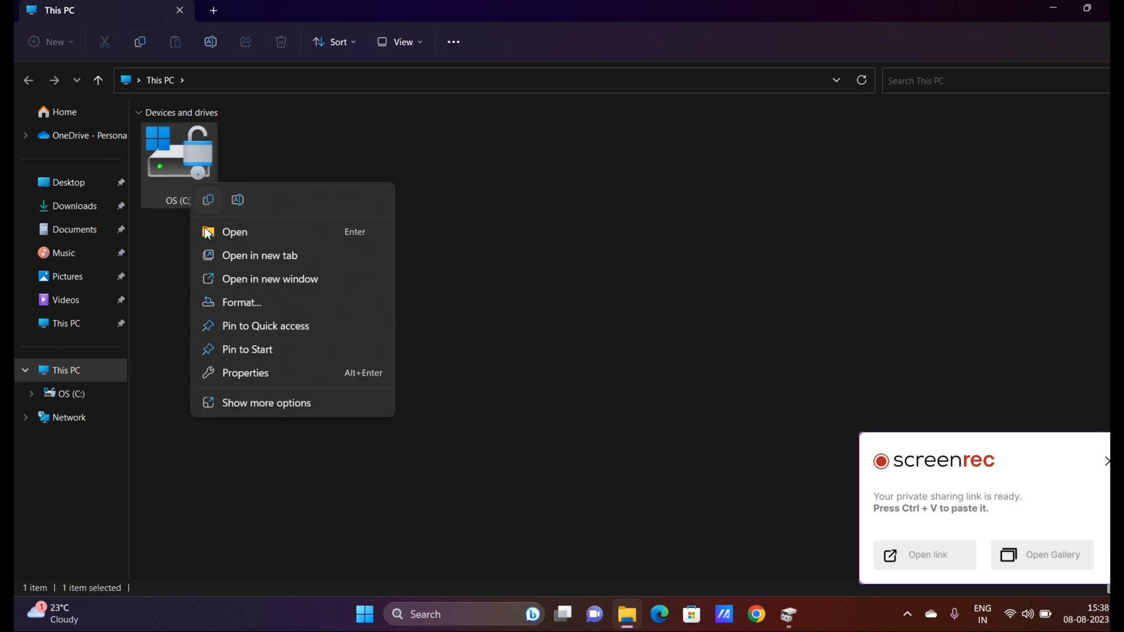
click(248, 375)
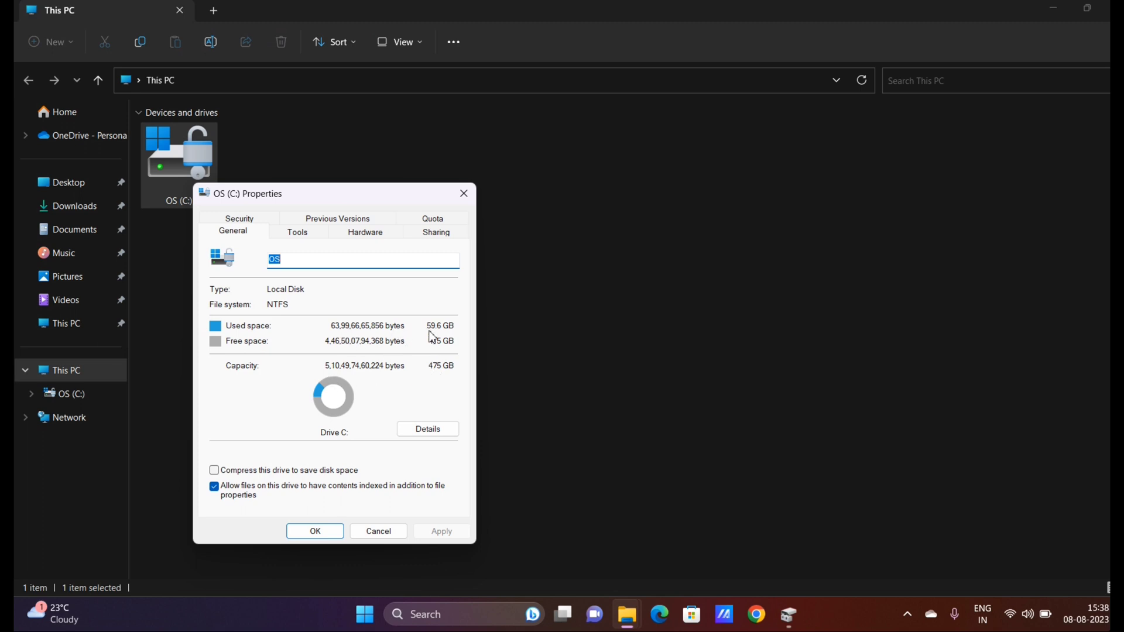
click(464, 193)
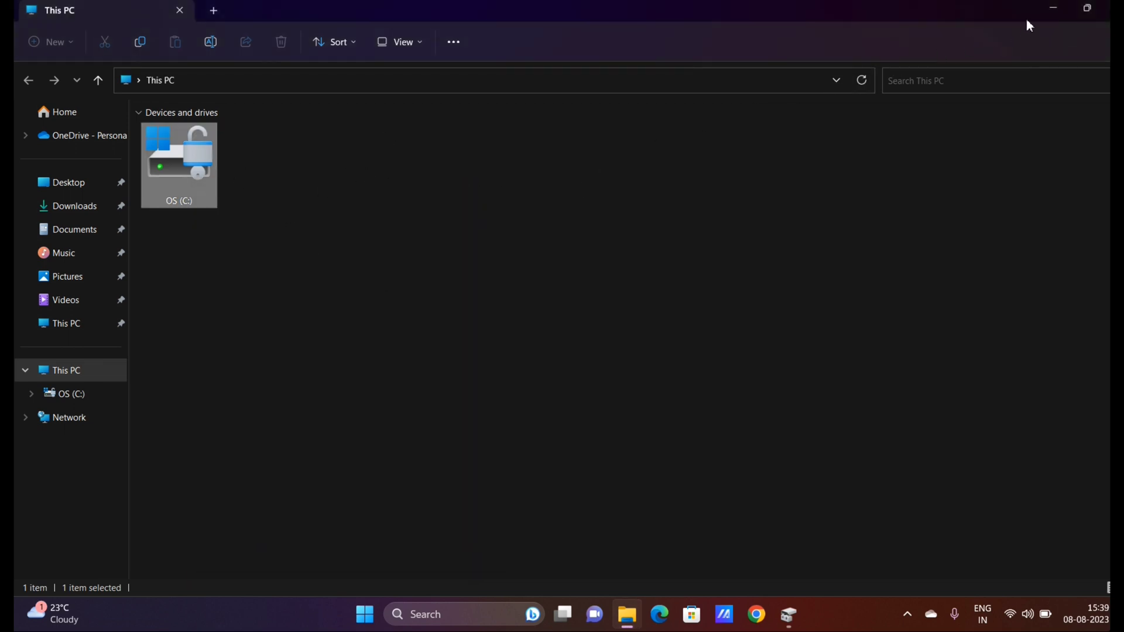
click(1054, 9)
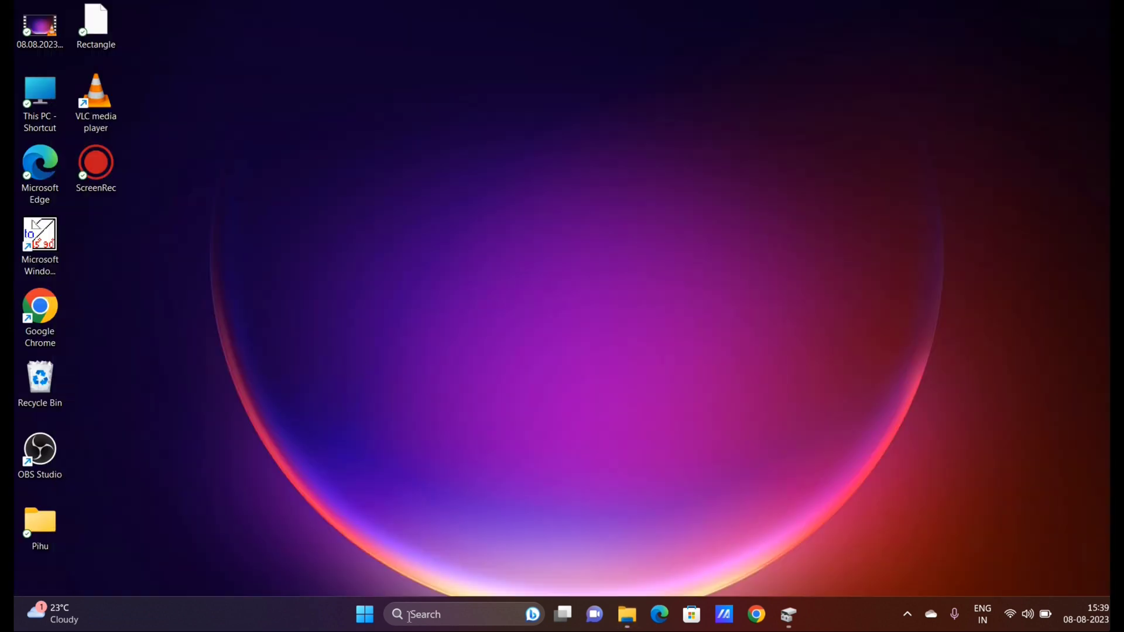
Reopen the hard disk partitions tool from the recent searches and shrink the OS (C:) volume by 281600 MB
click(501, 616)
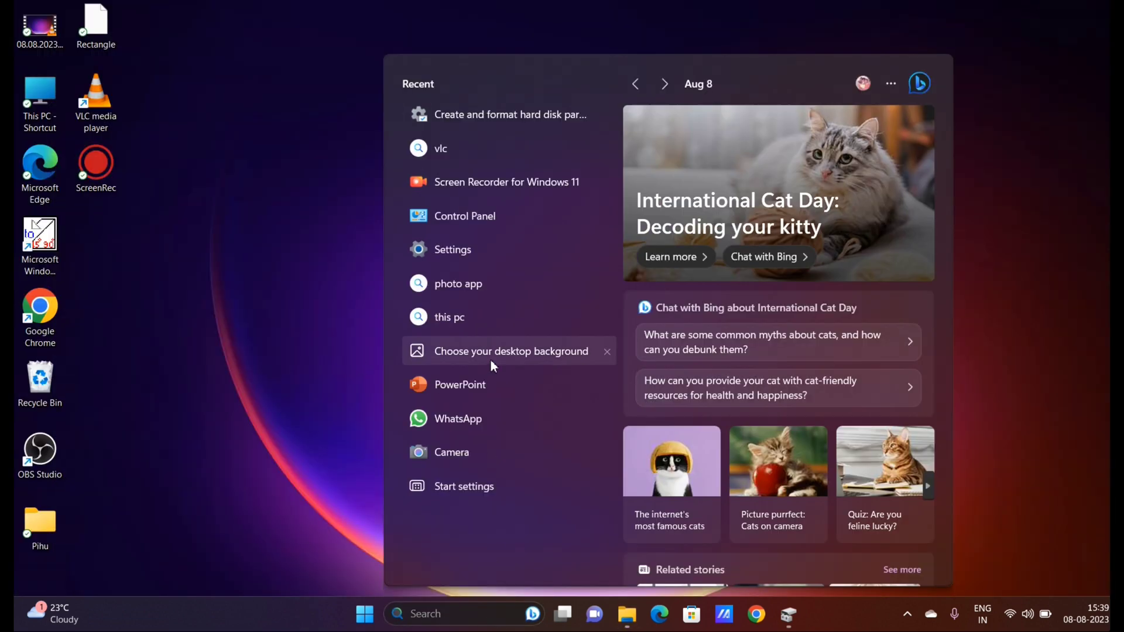
click(458, 119)
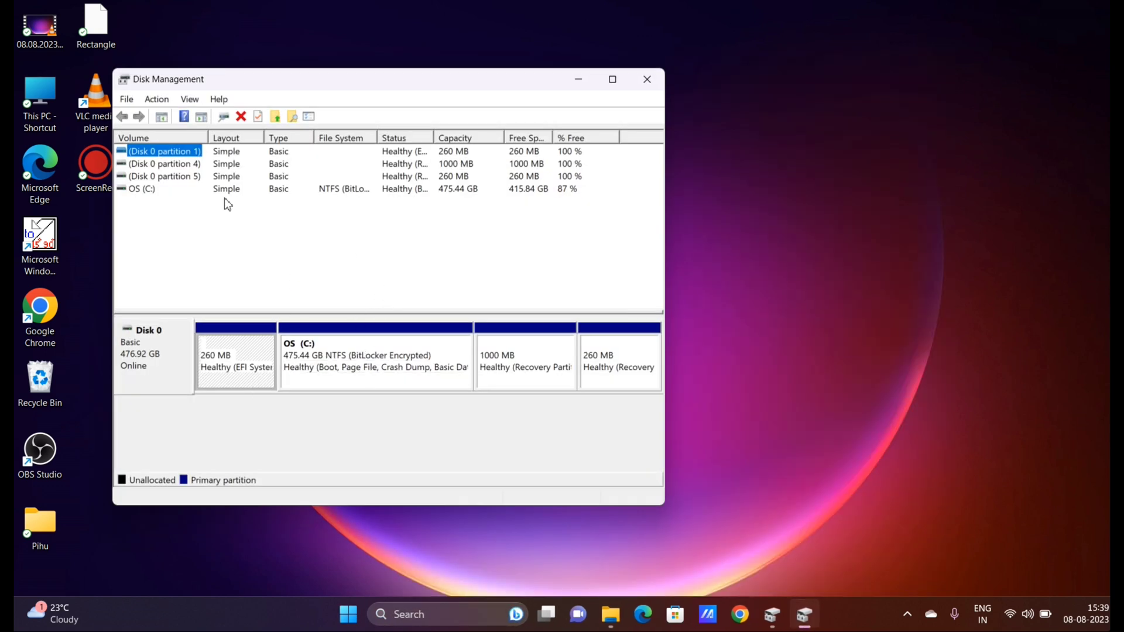
click(359, 353)
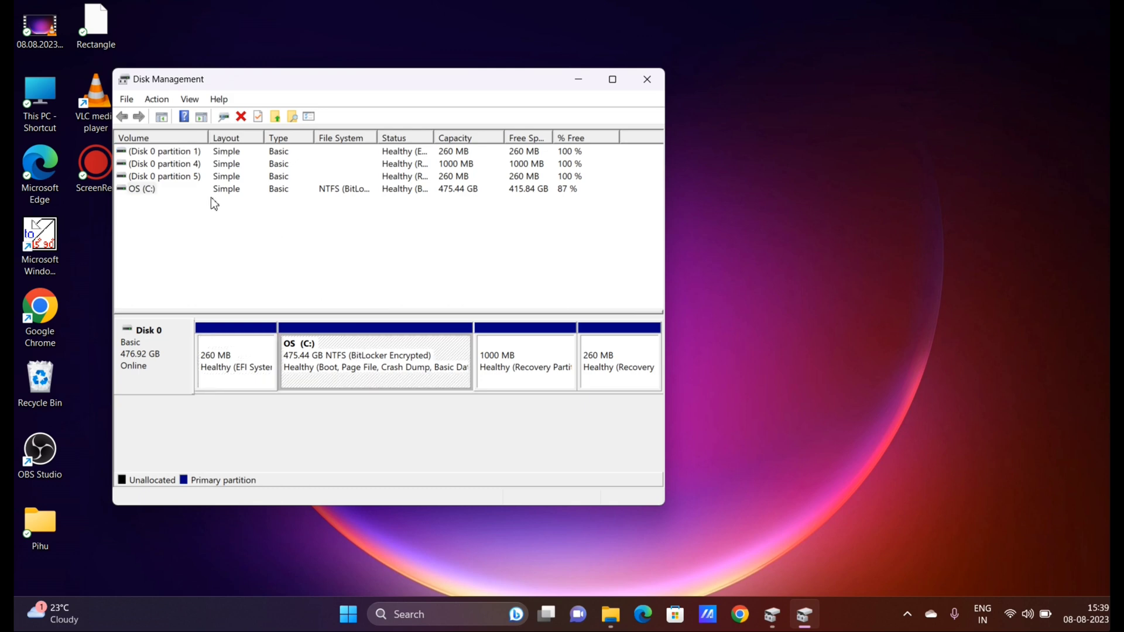
click(142, 190)
click(334, 347)
right_click(334, 342)
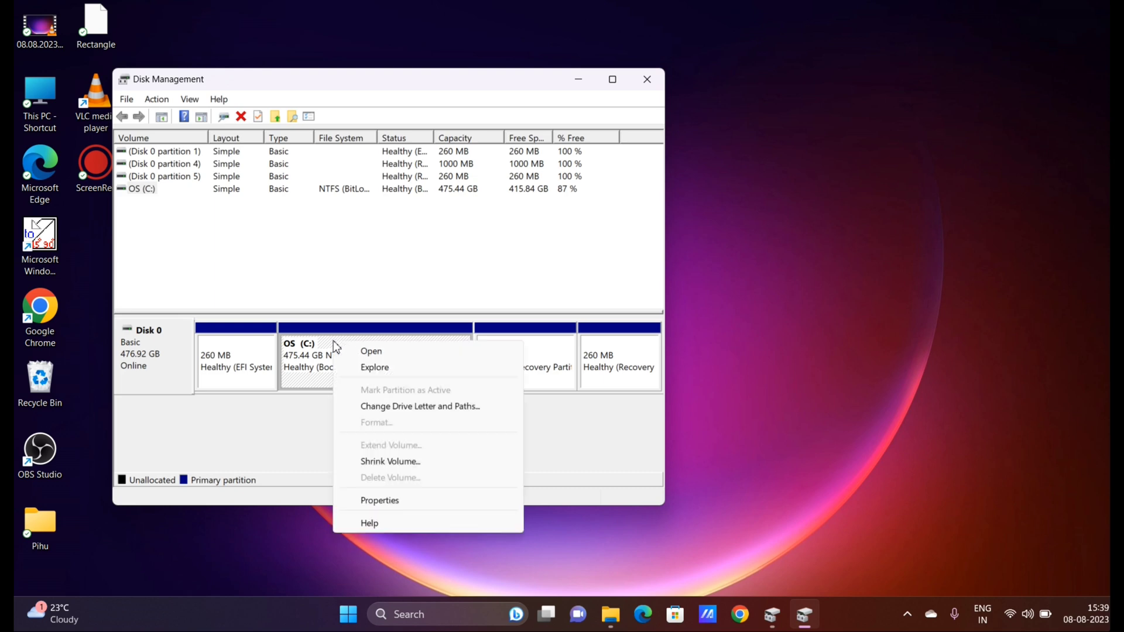
click(406, 462)
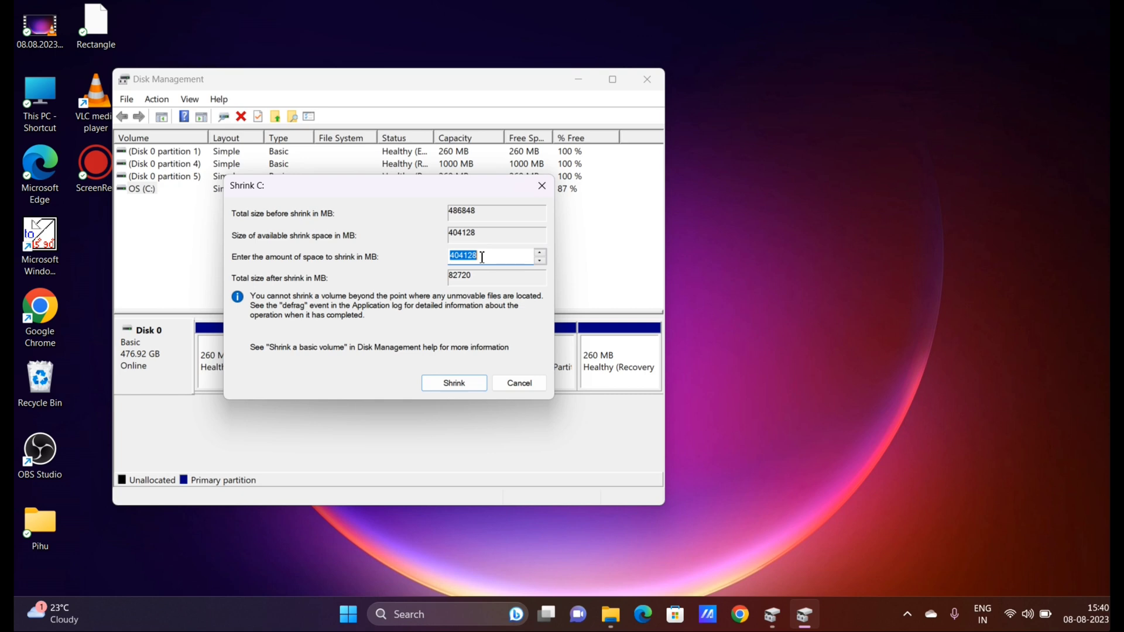
text(281600)
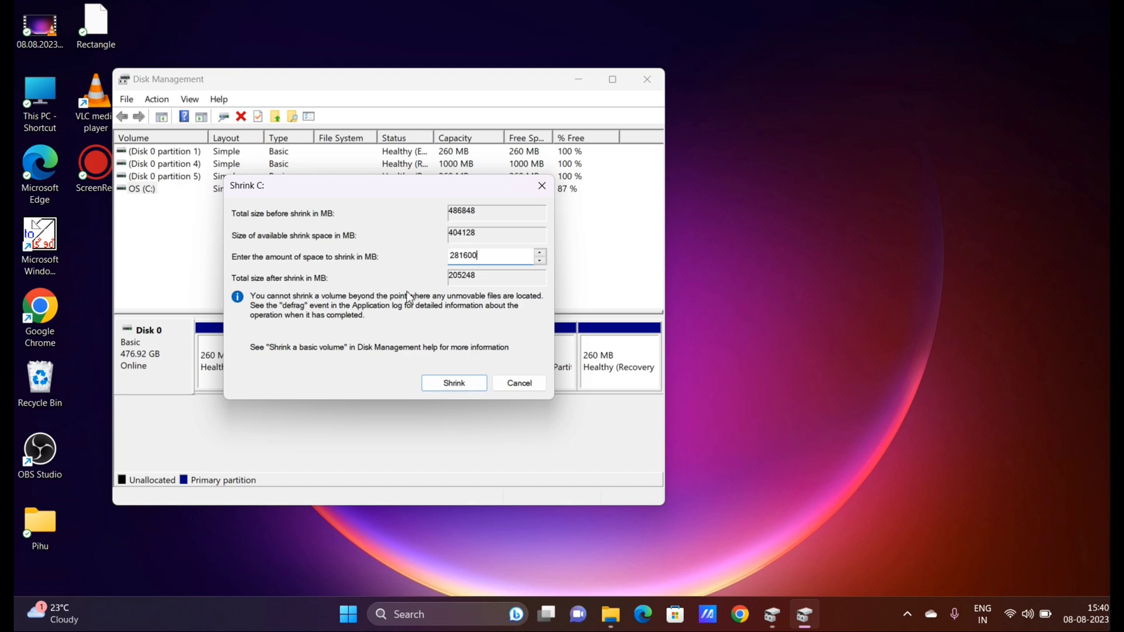
click(447, 385)
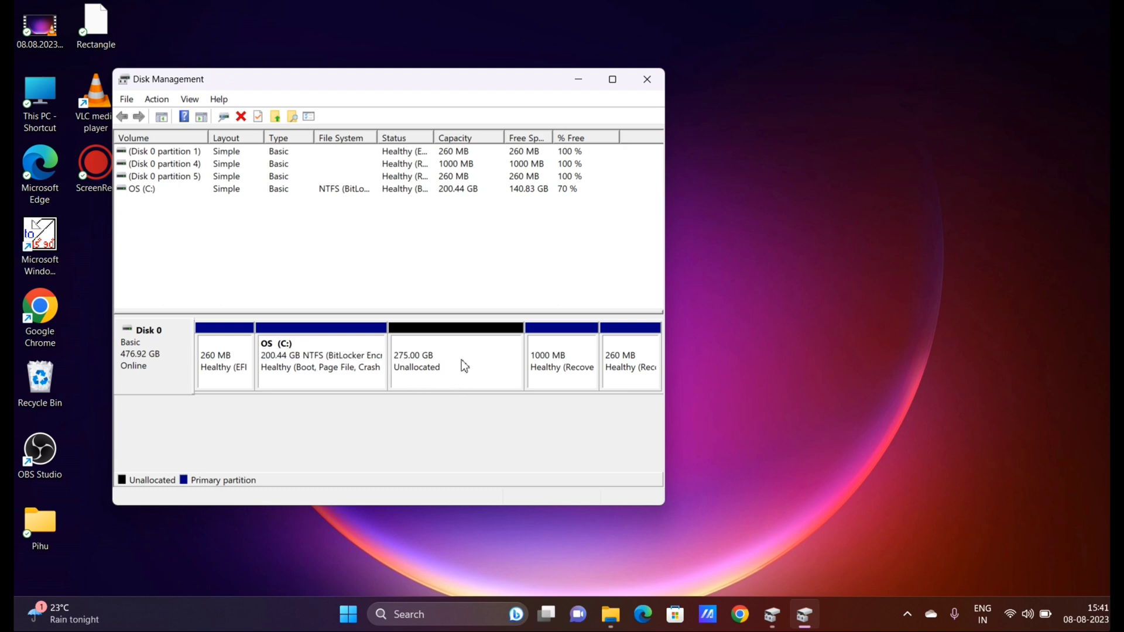
Review the properties of the shrunken OS (C:) drive in This PC, and minimize the open windows
click(575, 81)
double_click(48, 103)
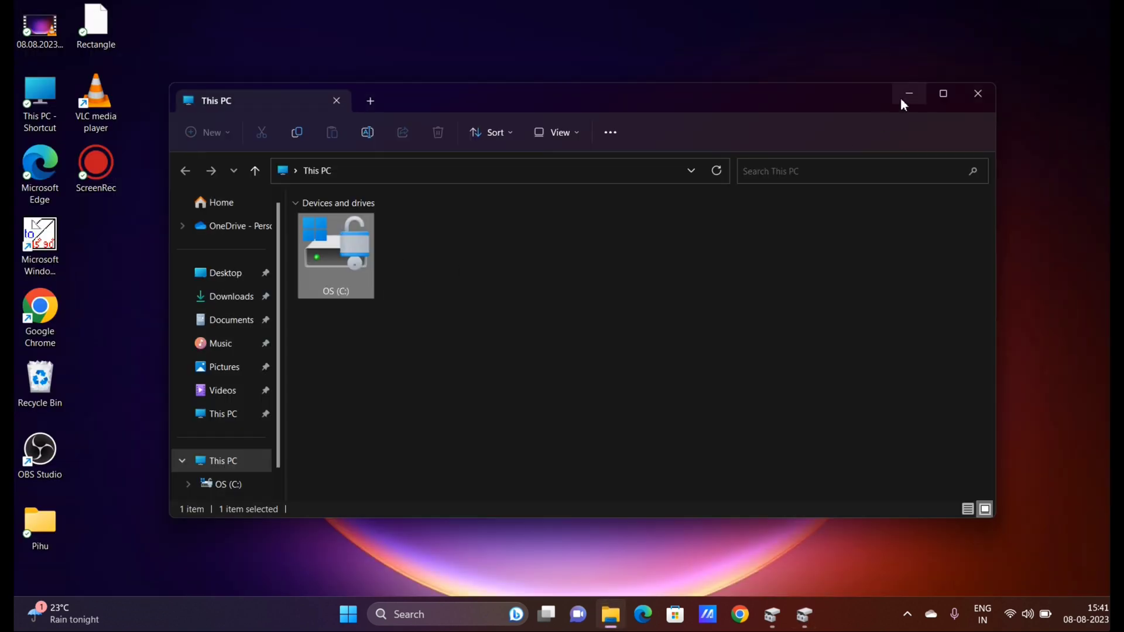
click(431, 254)
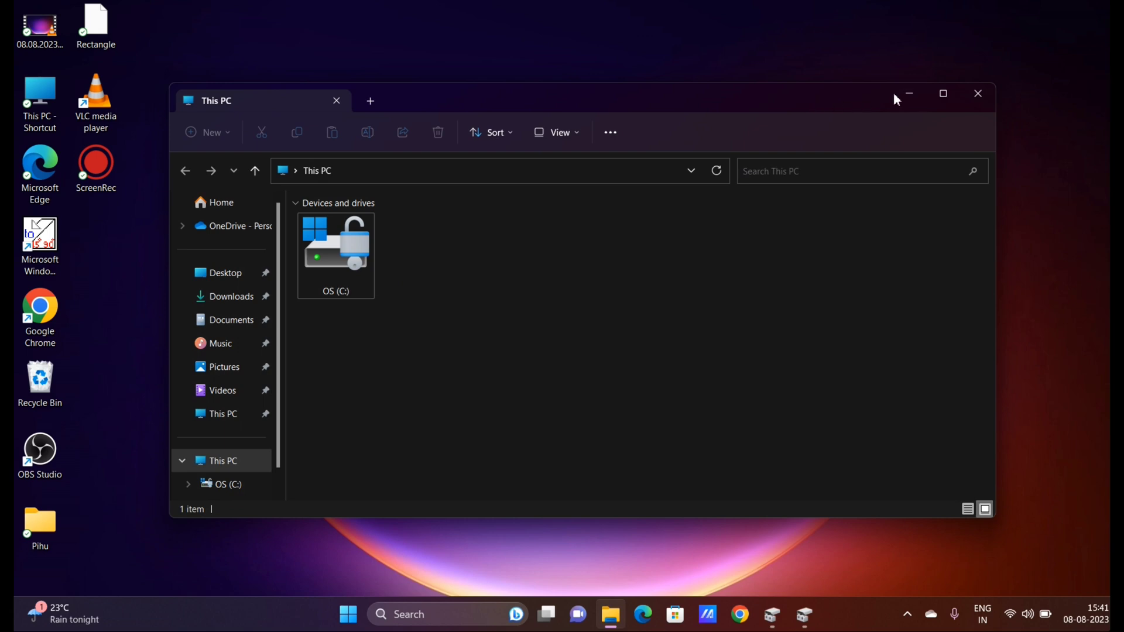
right_click(327, 274)
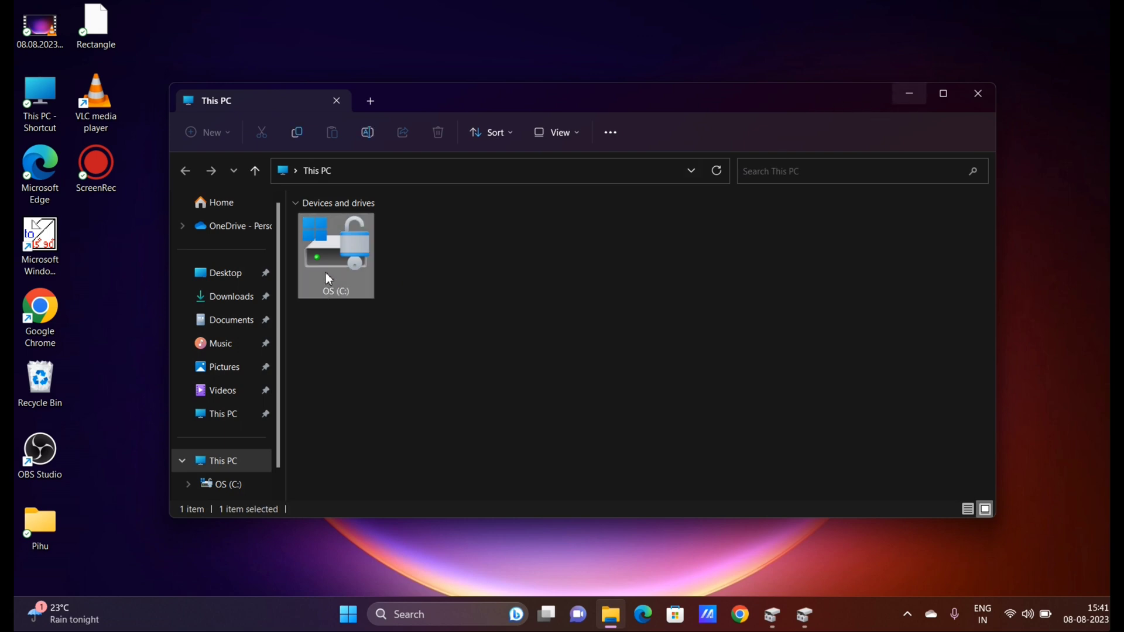
click(376, 467)
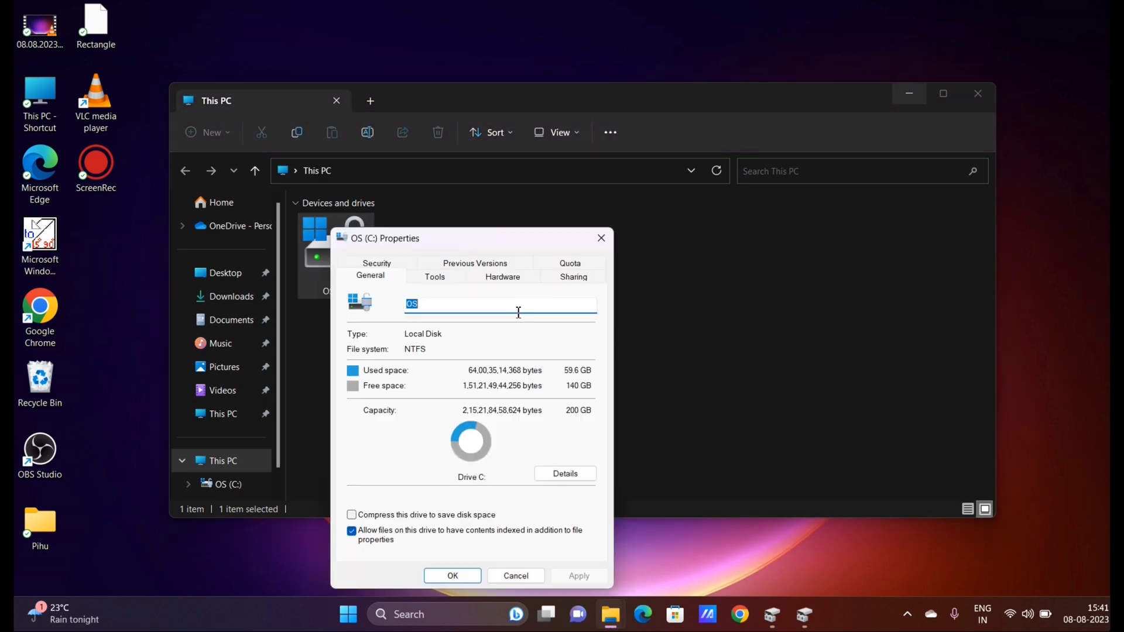
click(601, 237)
click(907, 96)
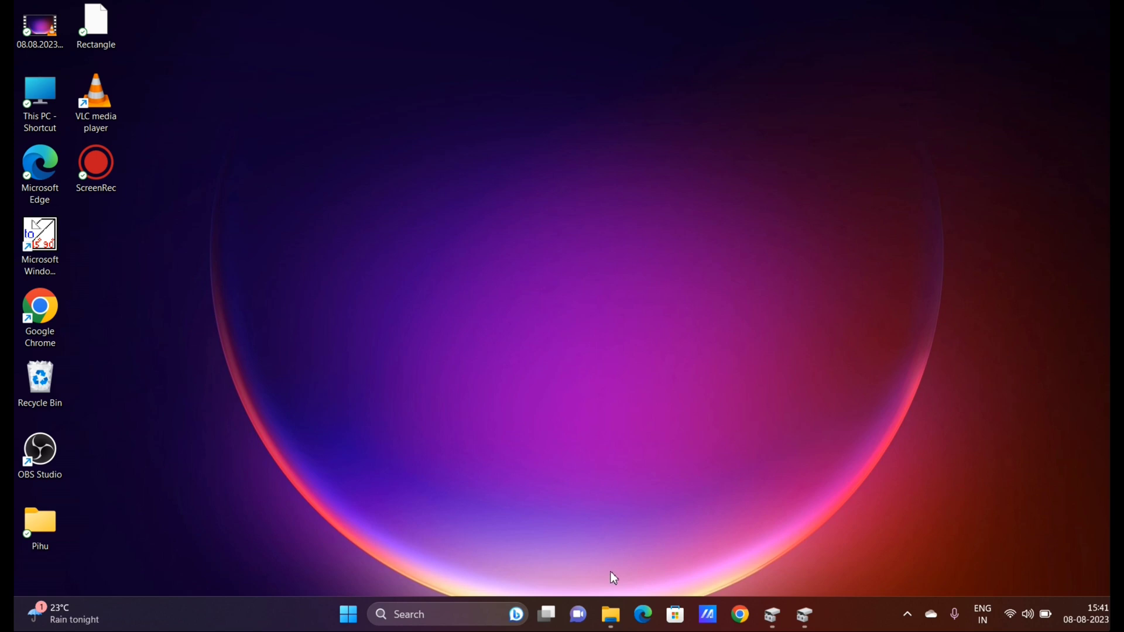
Return to Disk Management and start a new simple volume in the unallocated space, with size 281599 MB and drive letter D
mouse_move(805, 614)
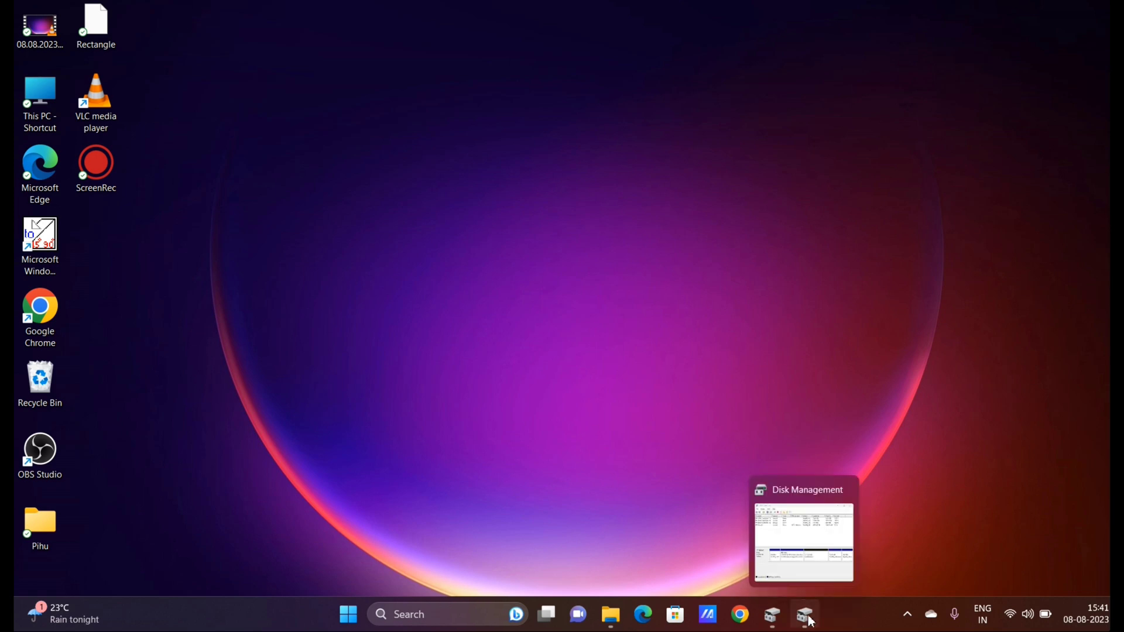
click(807, 561)
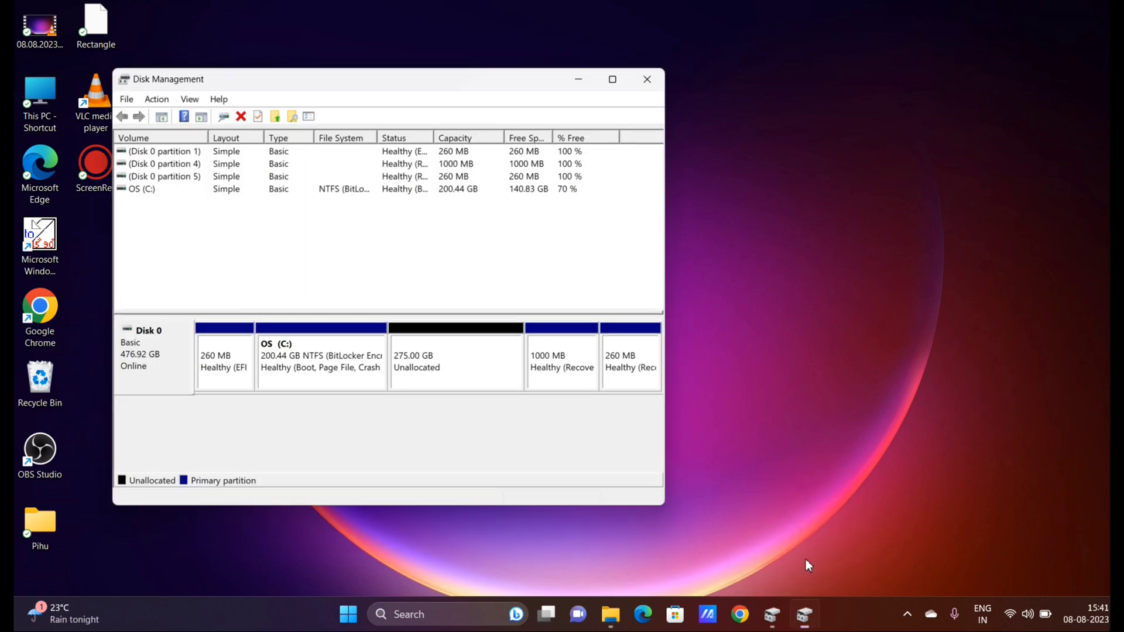
click(469, 358)
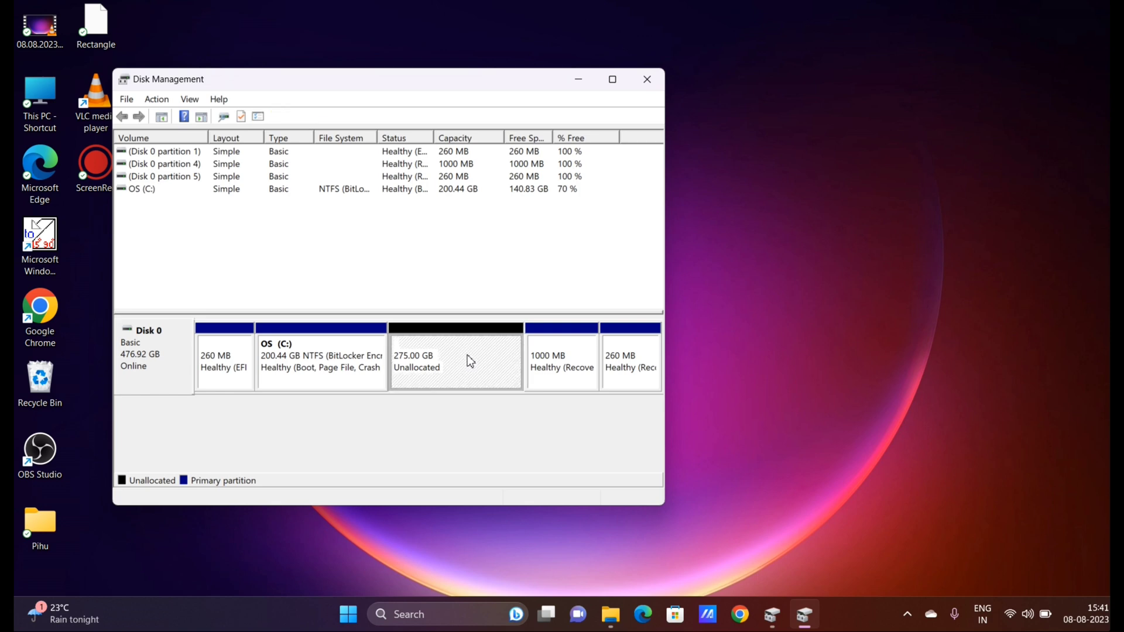
right_click(465, 358)
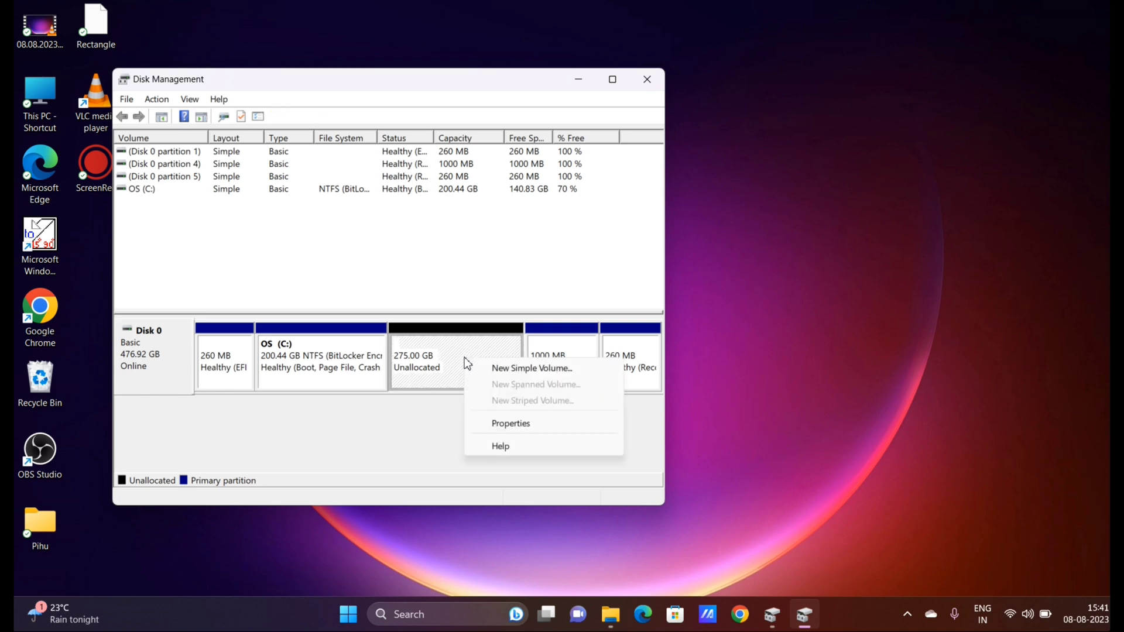
click(503, 371)
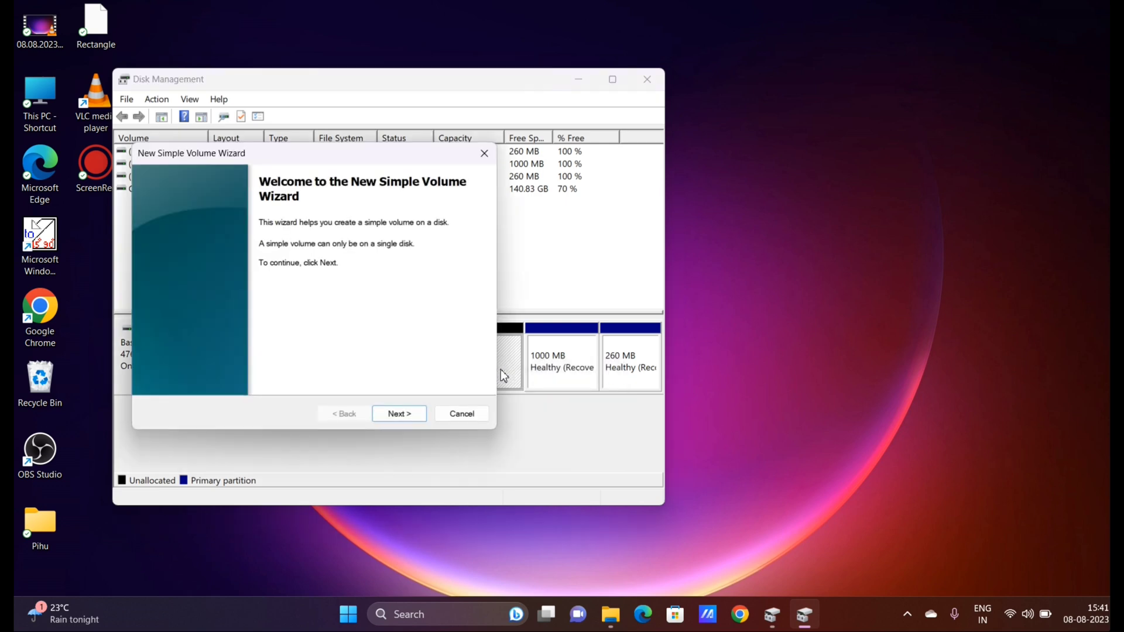
click(384, 417)
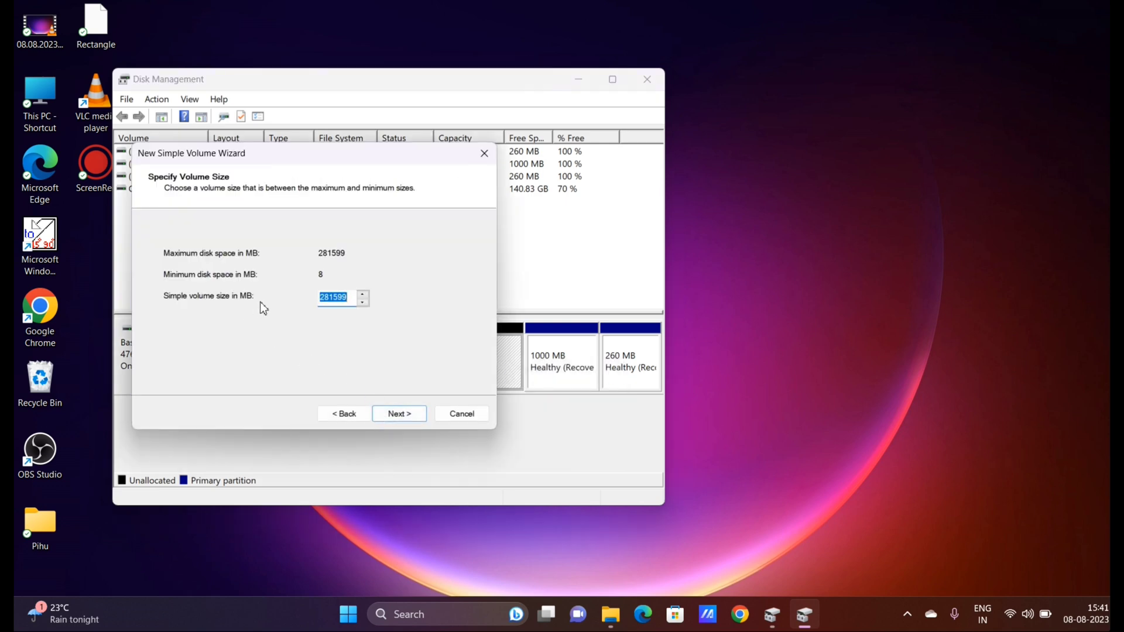
click(400, 417)
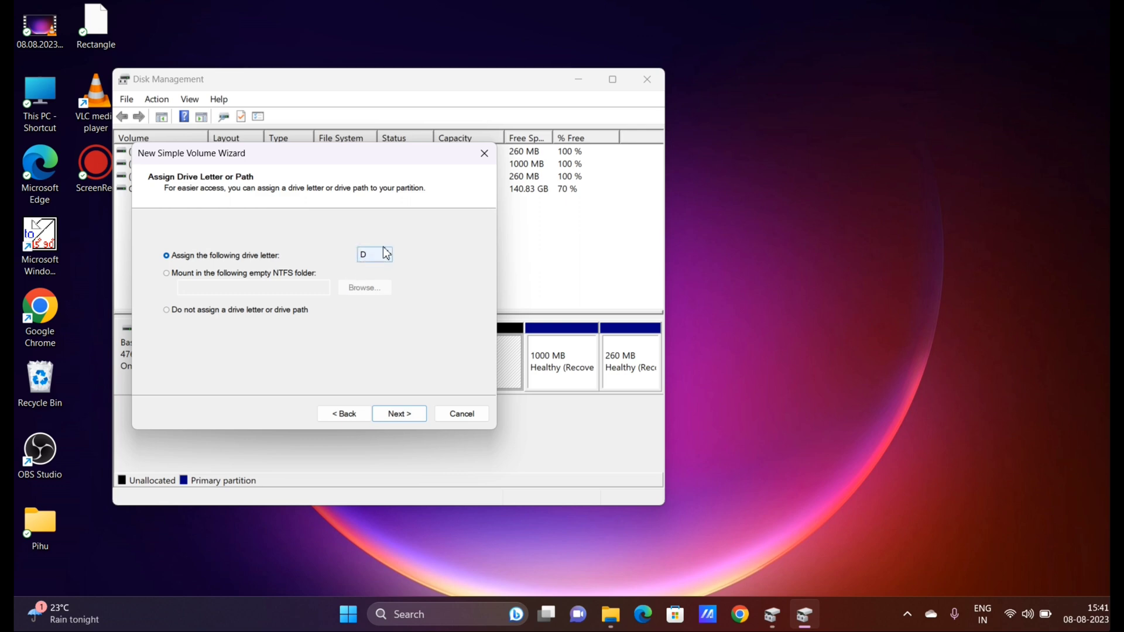
click(386, 417)
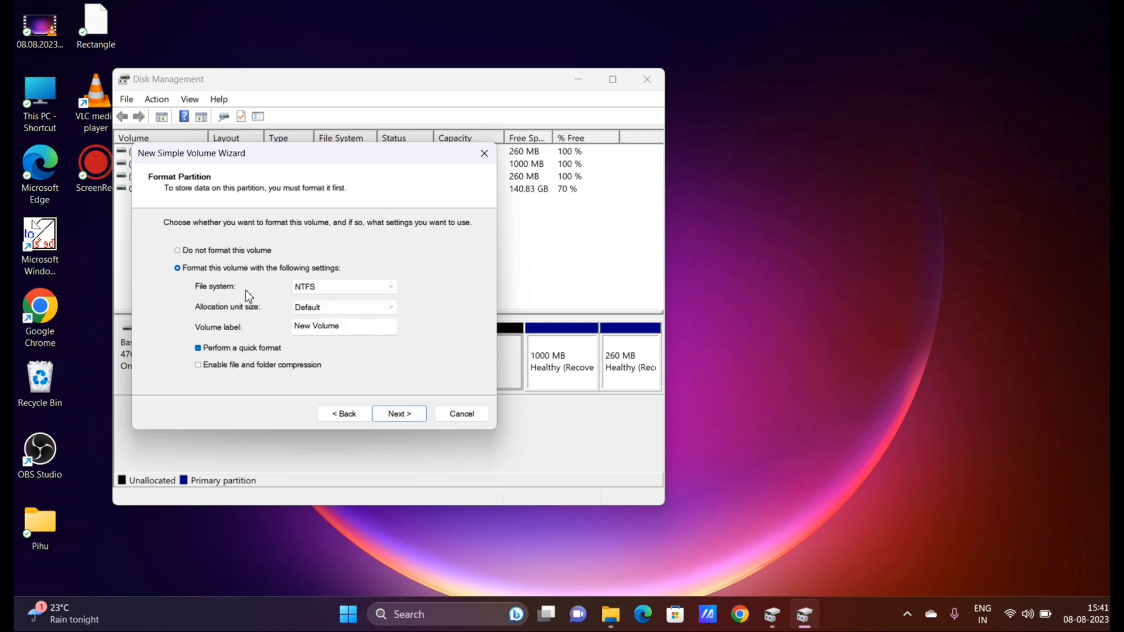
Format the new volume as NTFS with default allocation unit size, label New Volume and quick format, and complete the wizard
click(391, 288)
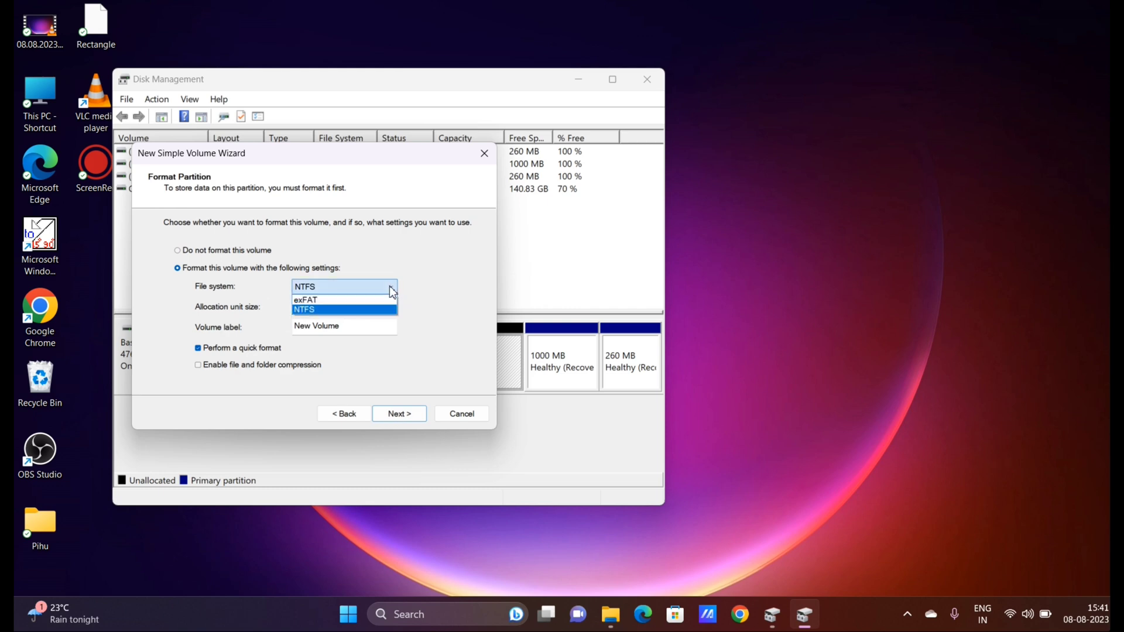
click(391, 290)
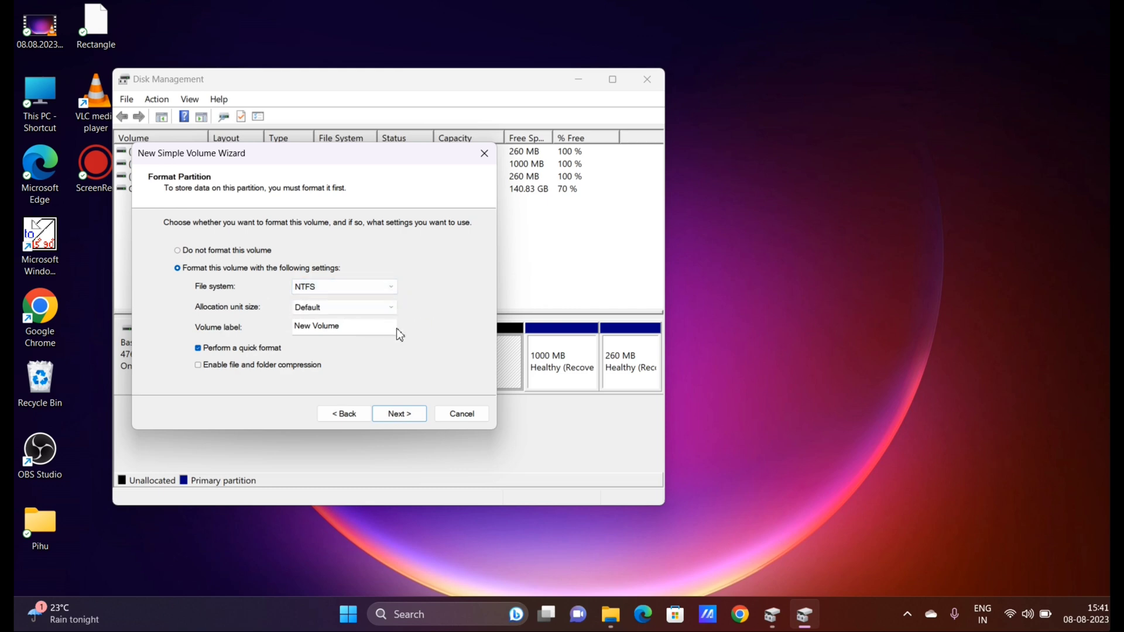
click(409, 416)
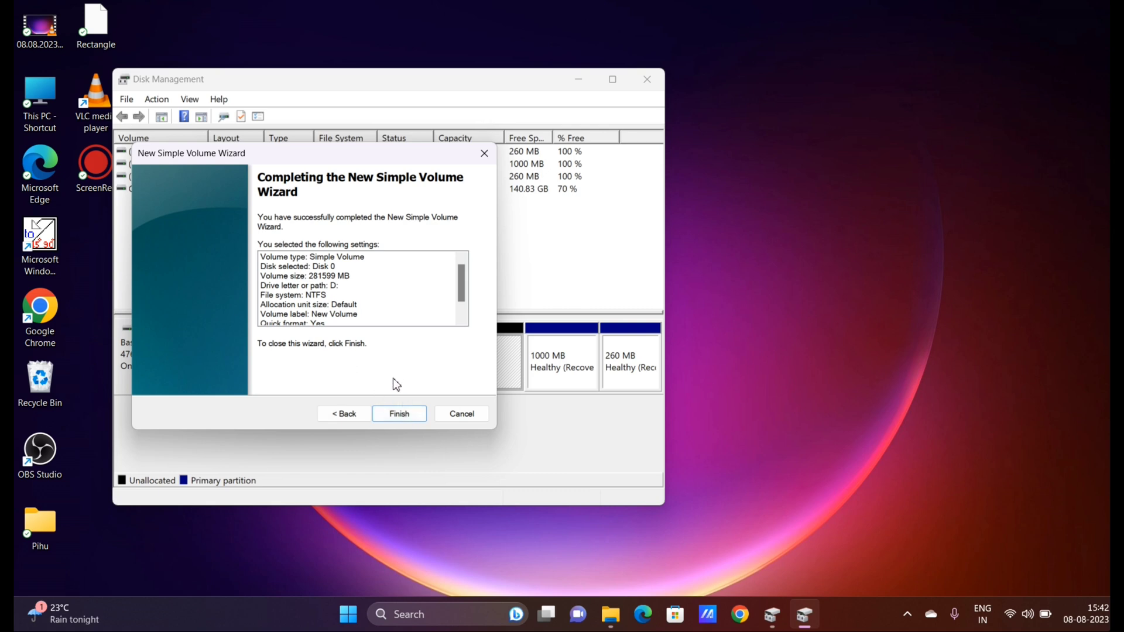
click(399, 418)
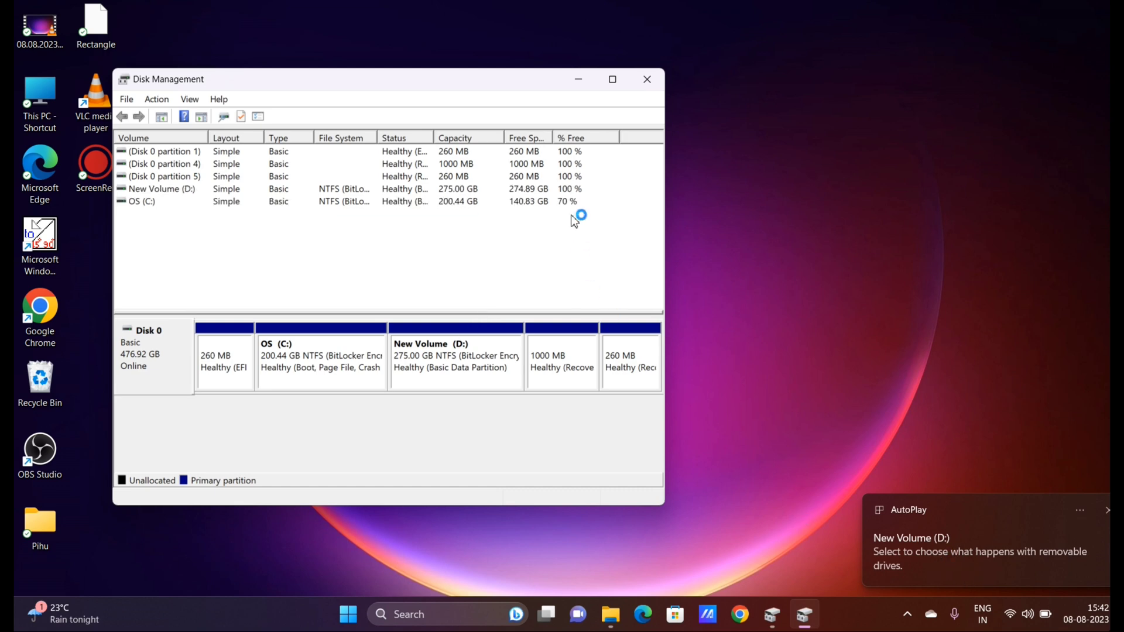
Check the file system and capacity of New Volume (D:) in its properties from This PC, and minimize the window
click(588, 80)
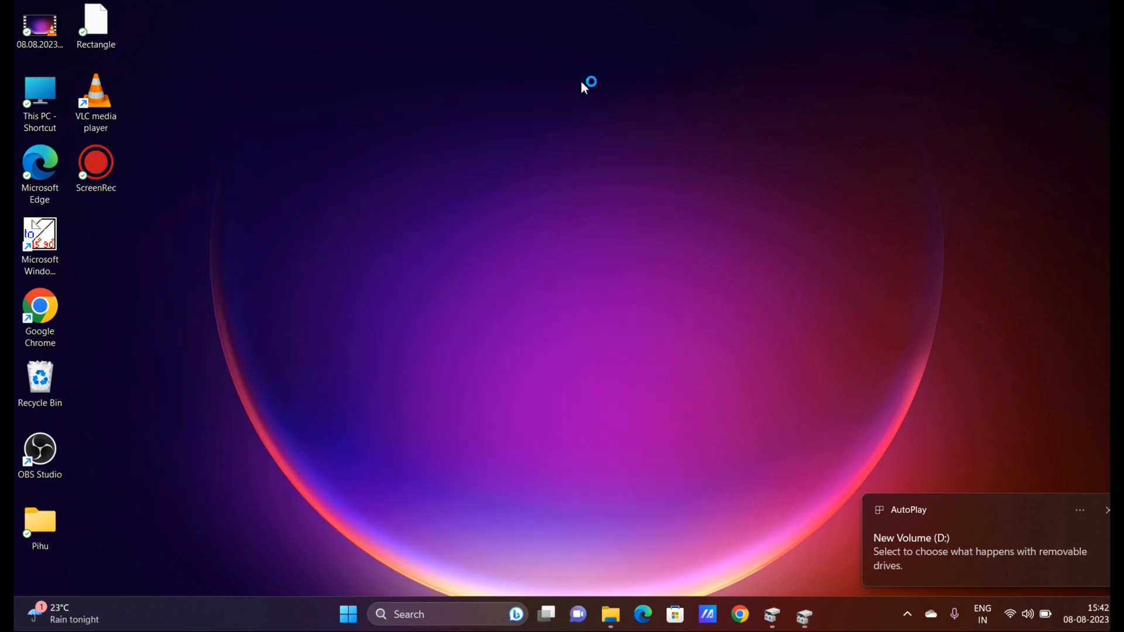
double_click(56, 114)
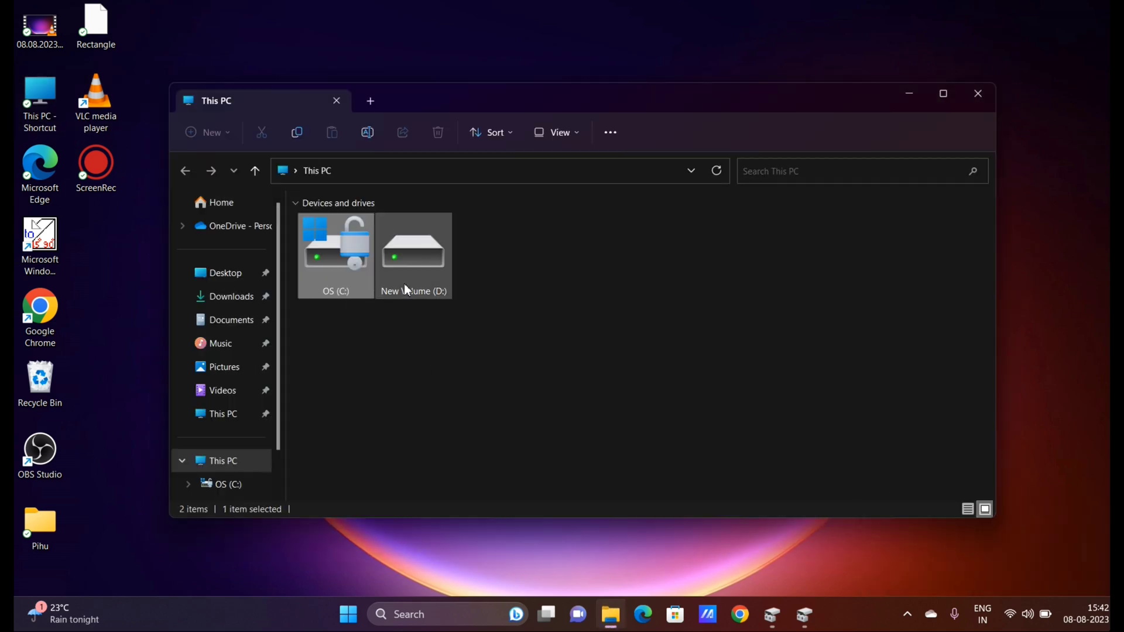
right_click(406, 284)
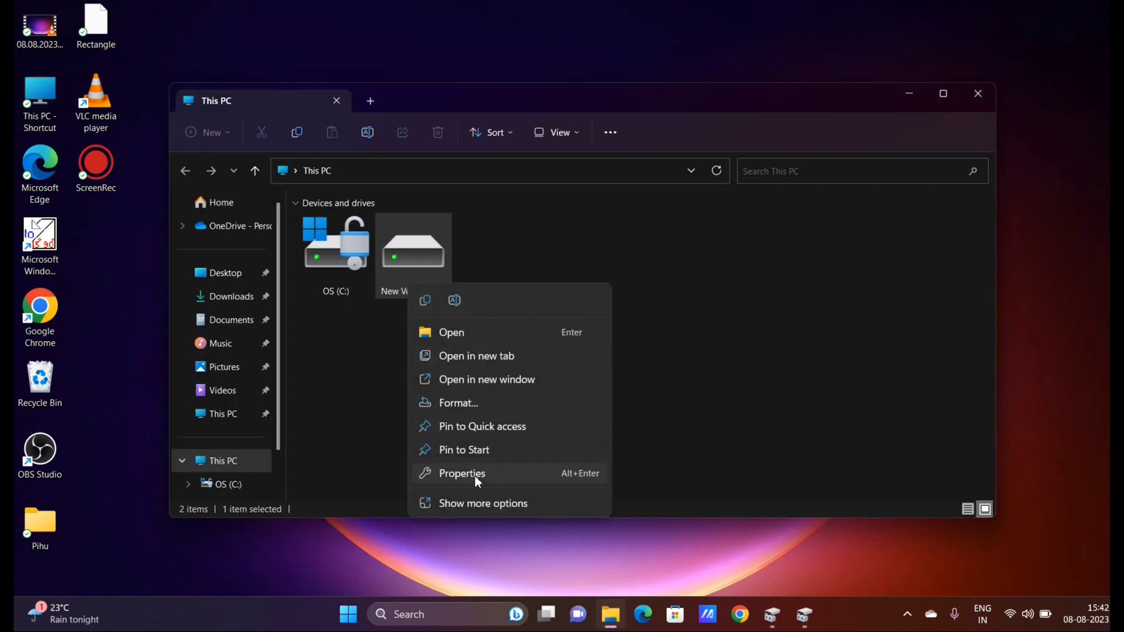
click(474, 474)
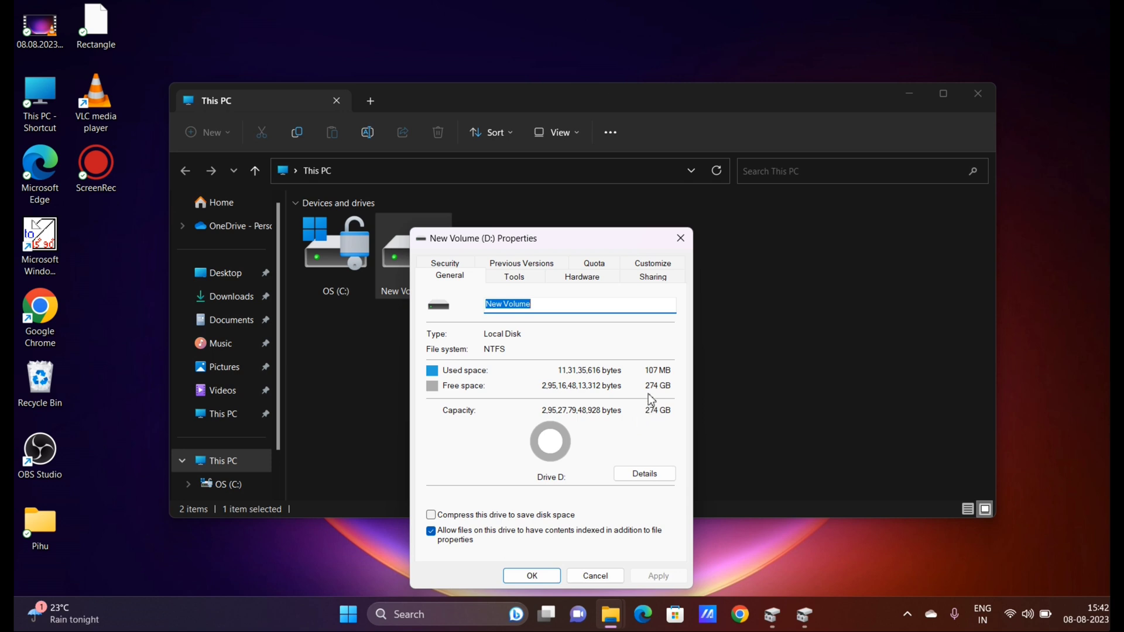
click(679, 246)
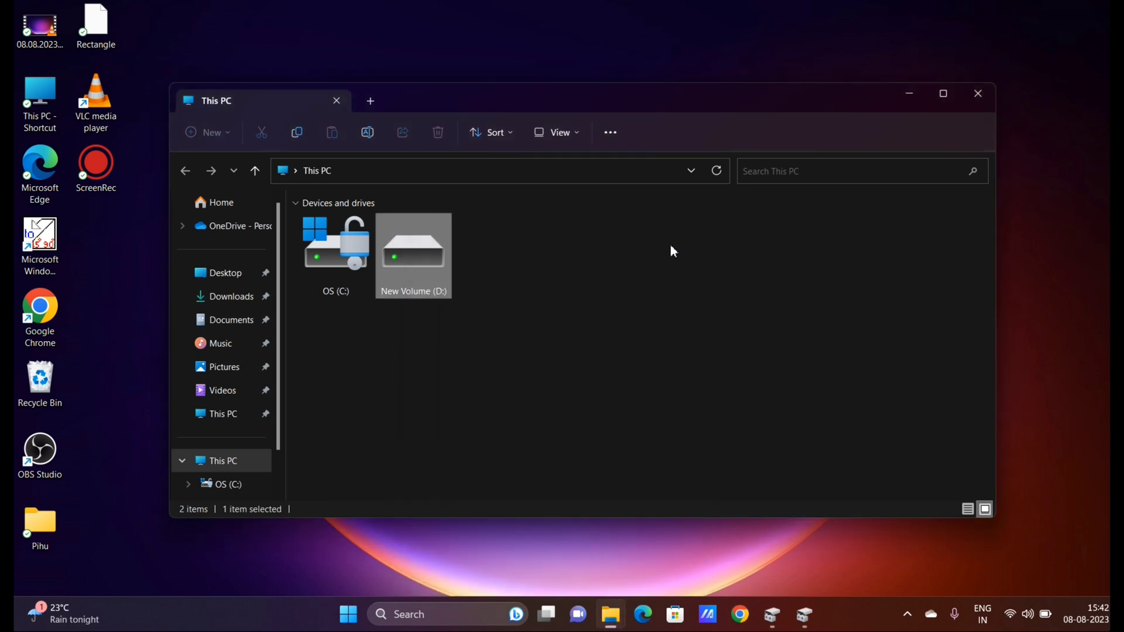
click(908, 96)
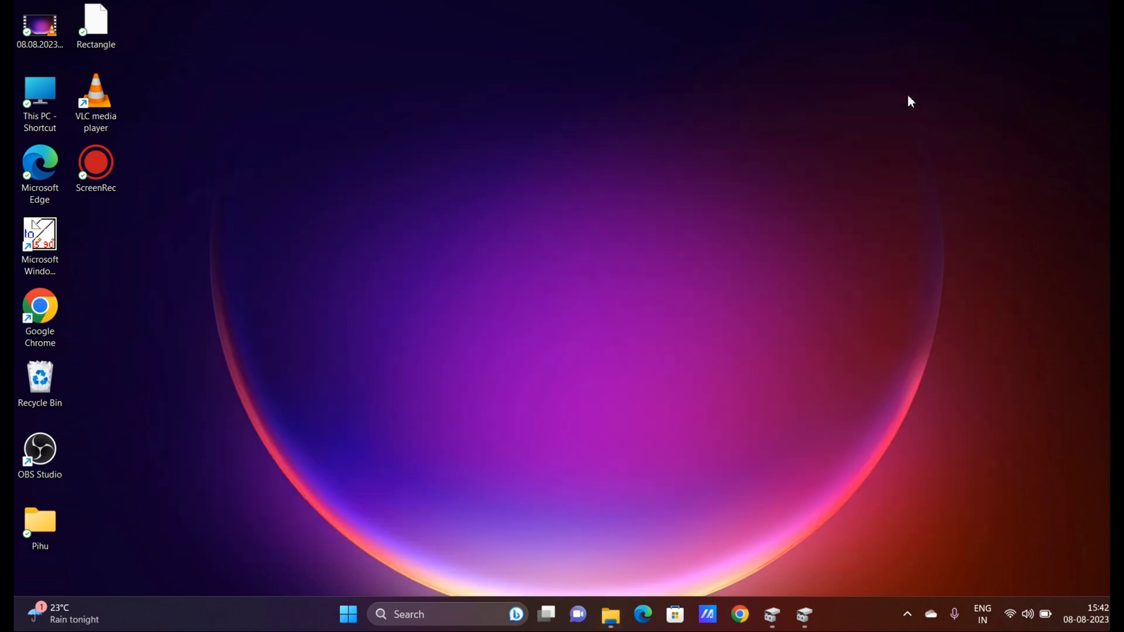
Return to Disk Management and examine the capacity and layout of New Volume (D:) beside the OS (C:) volume
click(805, 615)
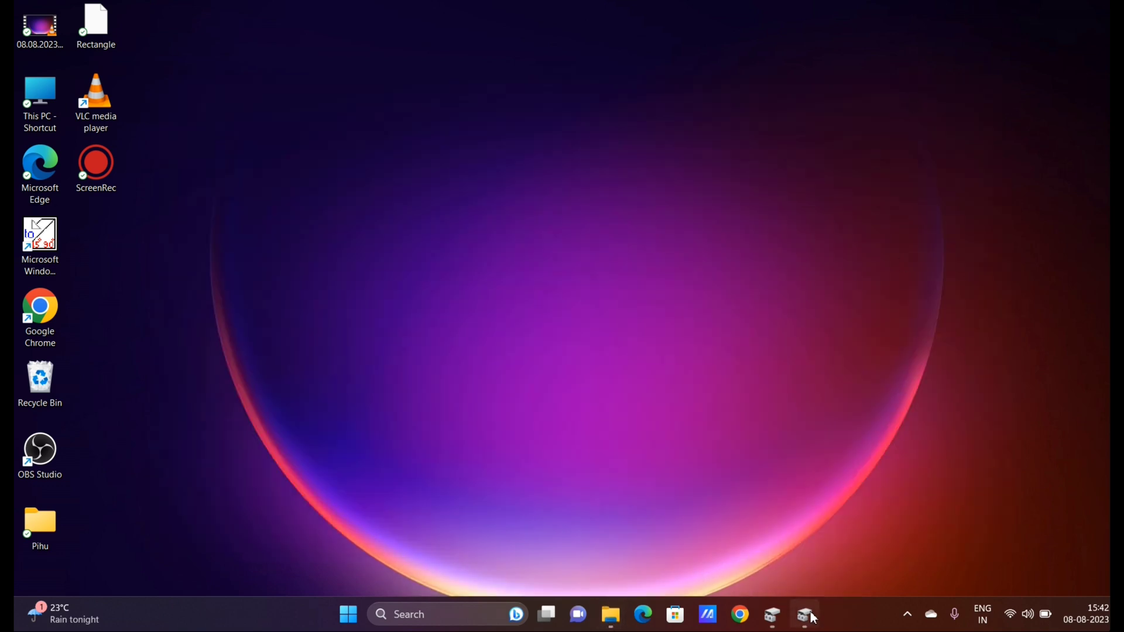
click(440, 382)
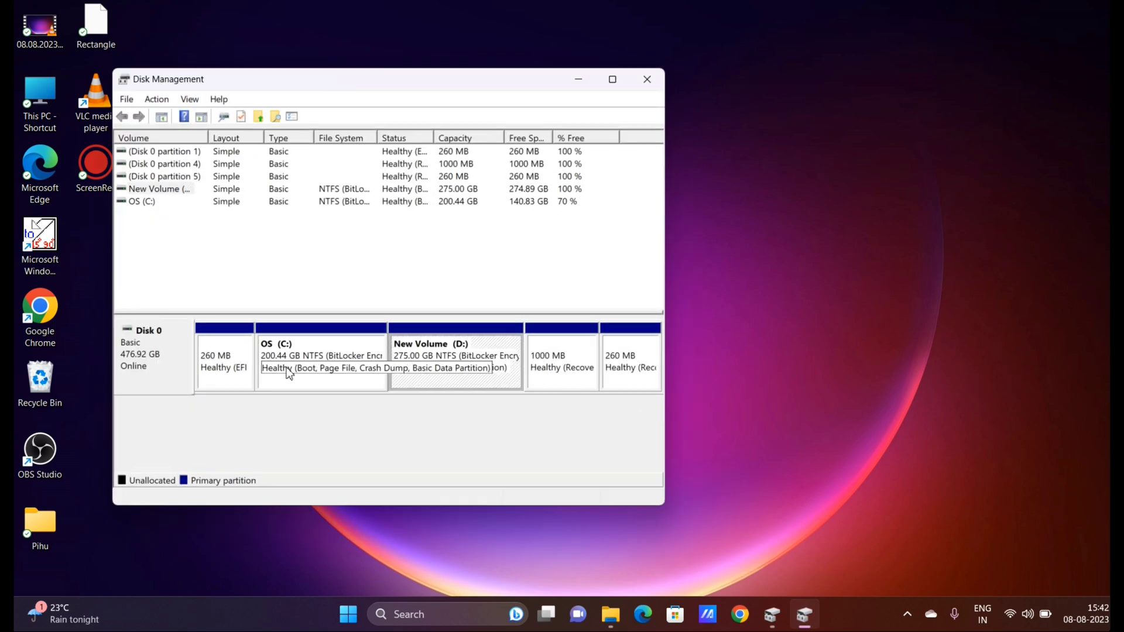
click(172, 192)
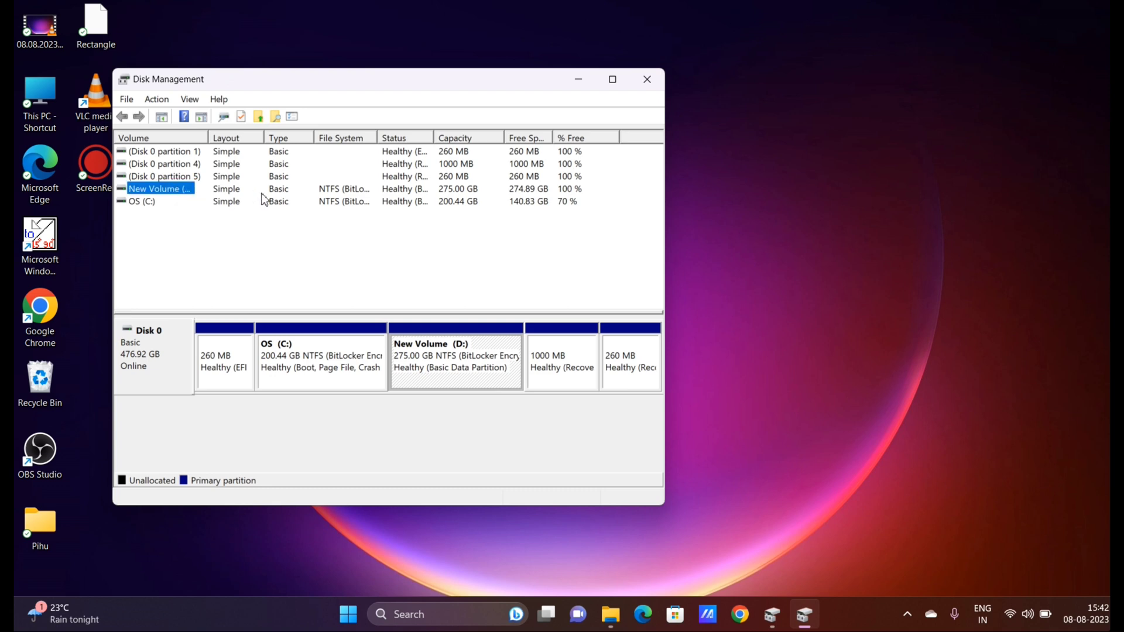
click(447, 189)
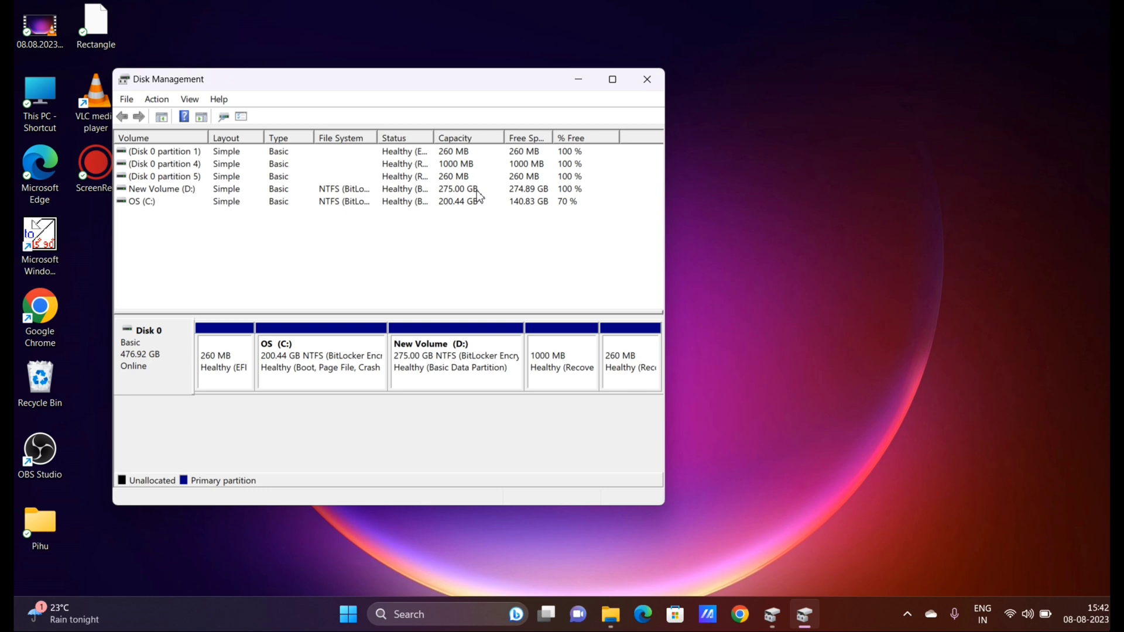
click(476, 384)
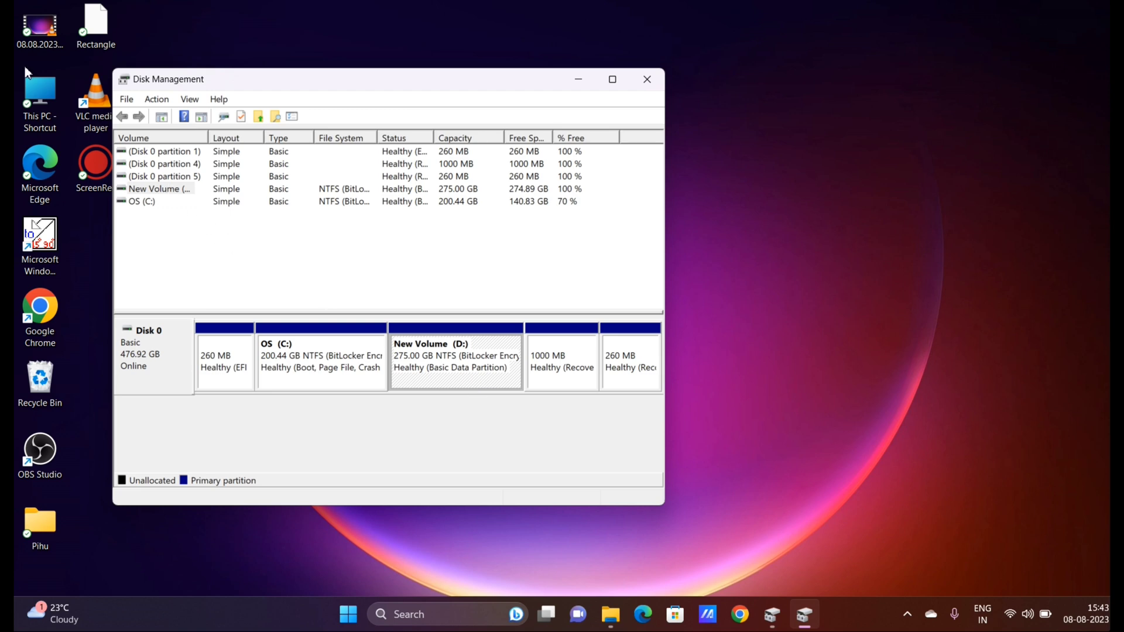
Review the OS (C:) and New Volume (D:) drives in This PC, and minimize File Explorer
double_click(39, 94)
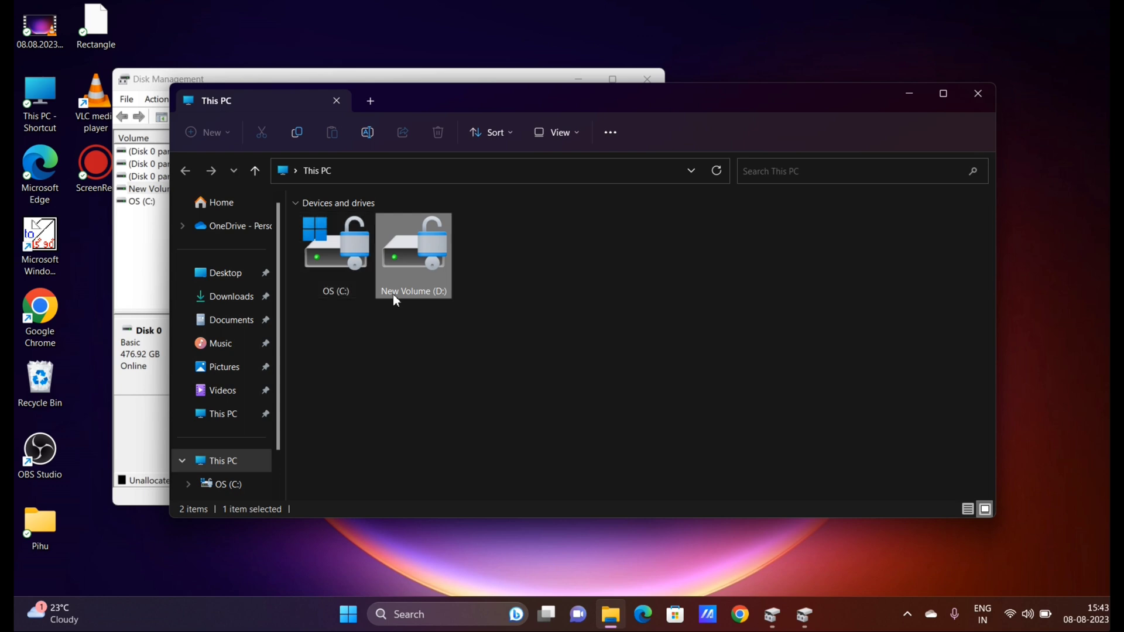
click(473, 274)
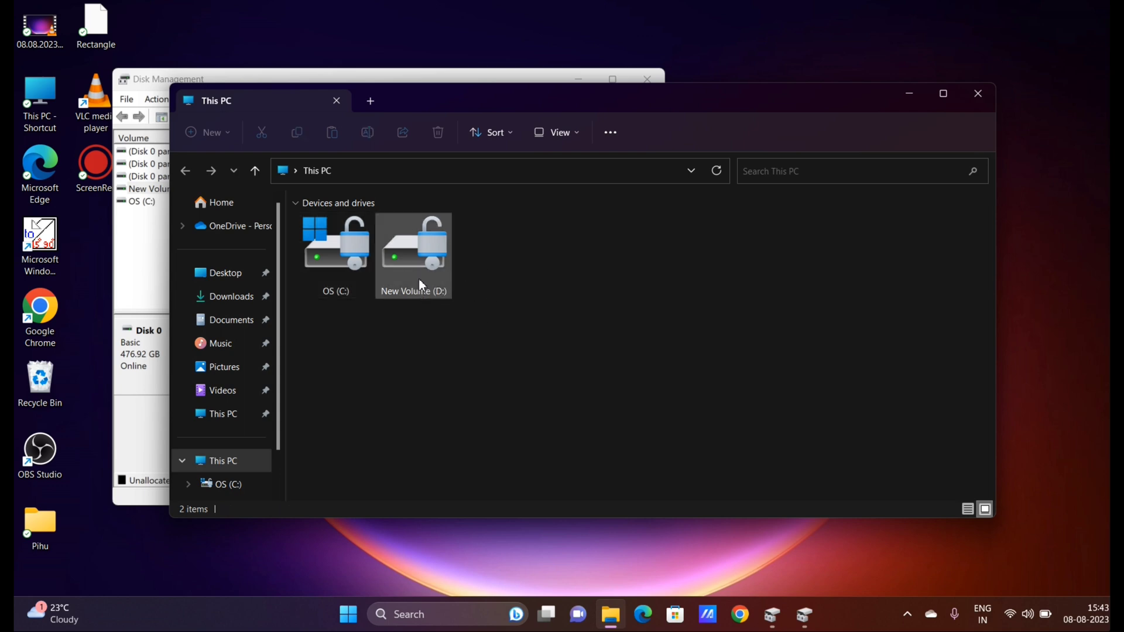
mouse_move(346, 289)
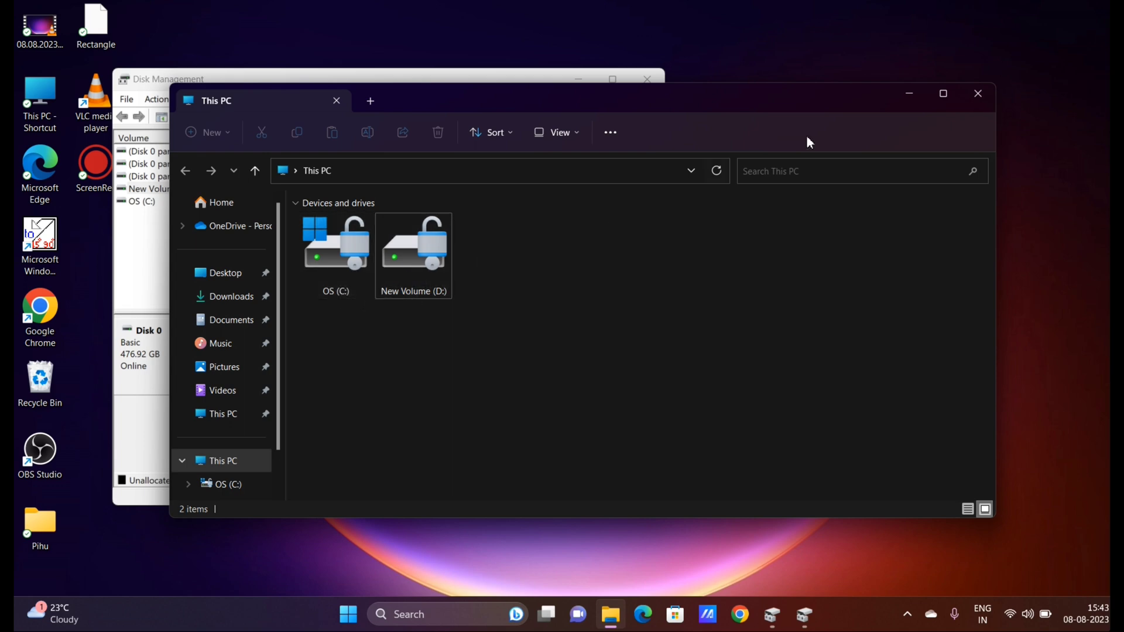
click(899, 98)
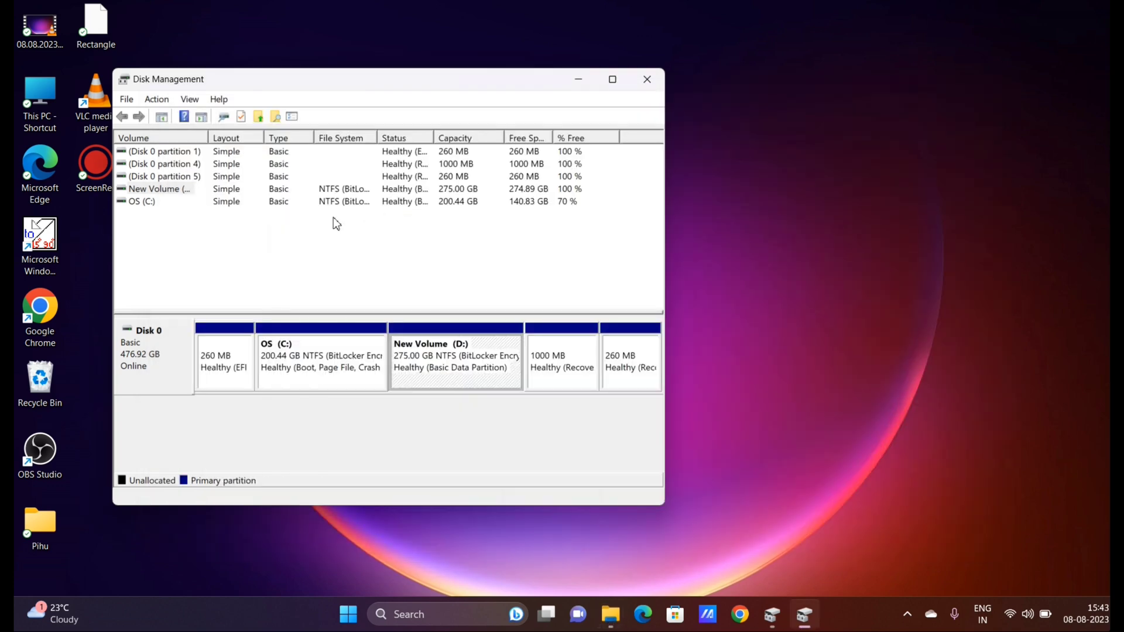
right_click(436, 381)
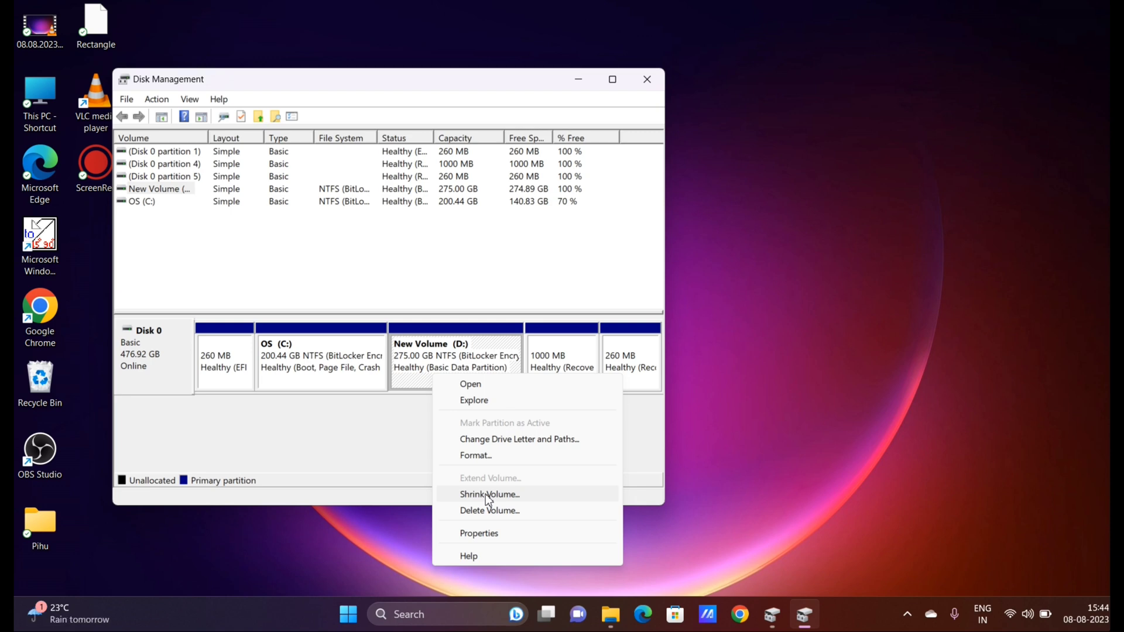
right_click(318, 372)
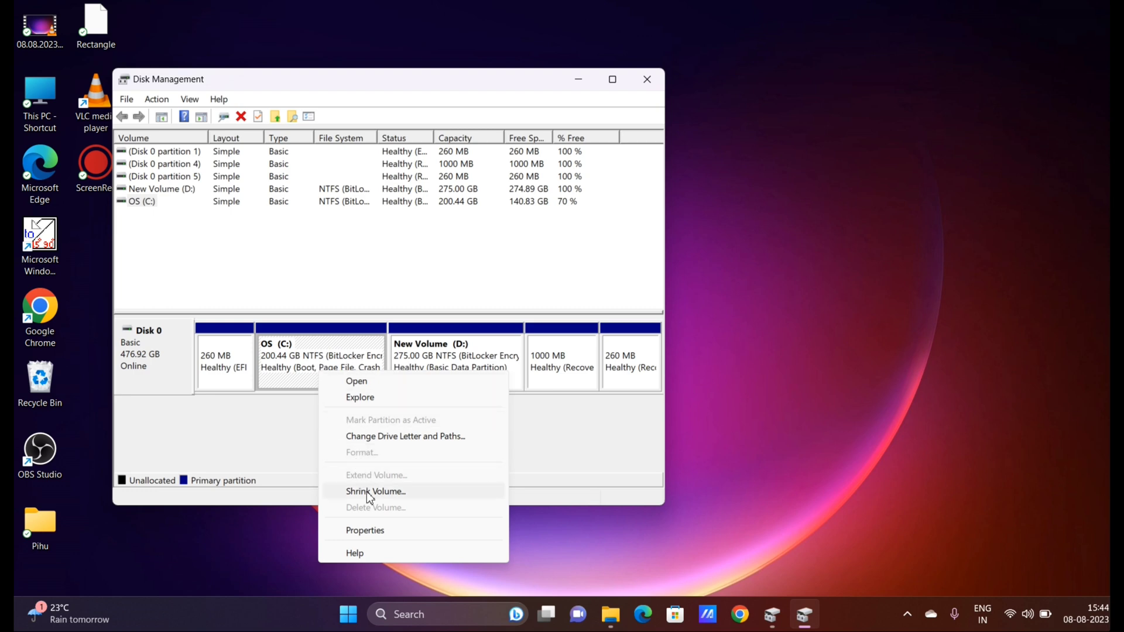
click(500, 360)
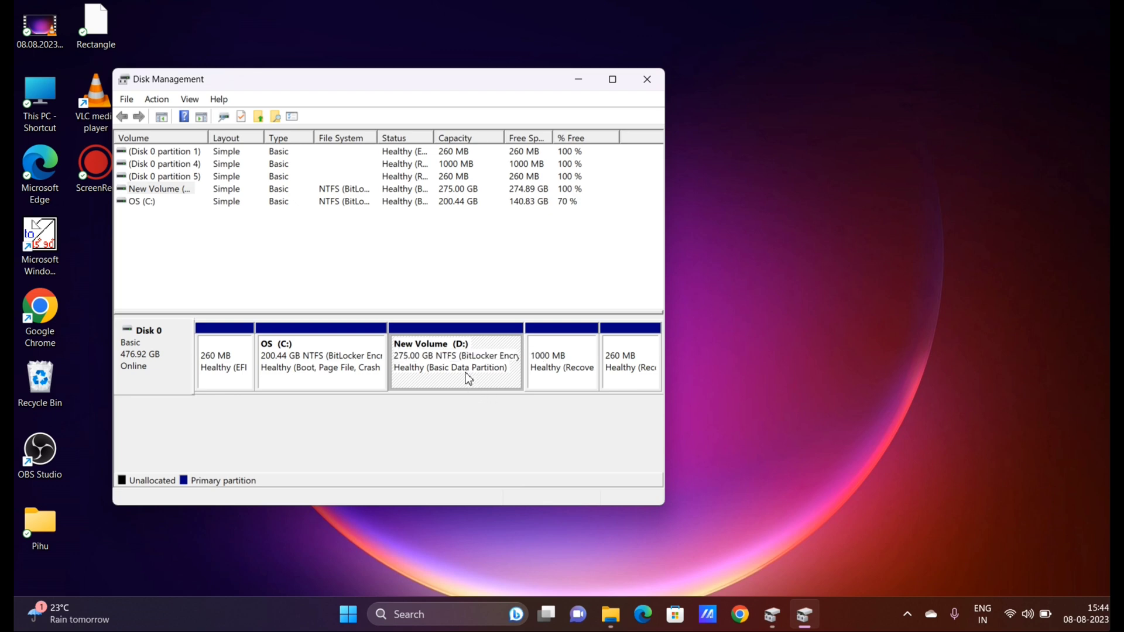
Shrink the New Volume (D:) partition by 102400 MB
right_click(469, 379)
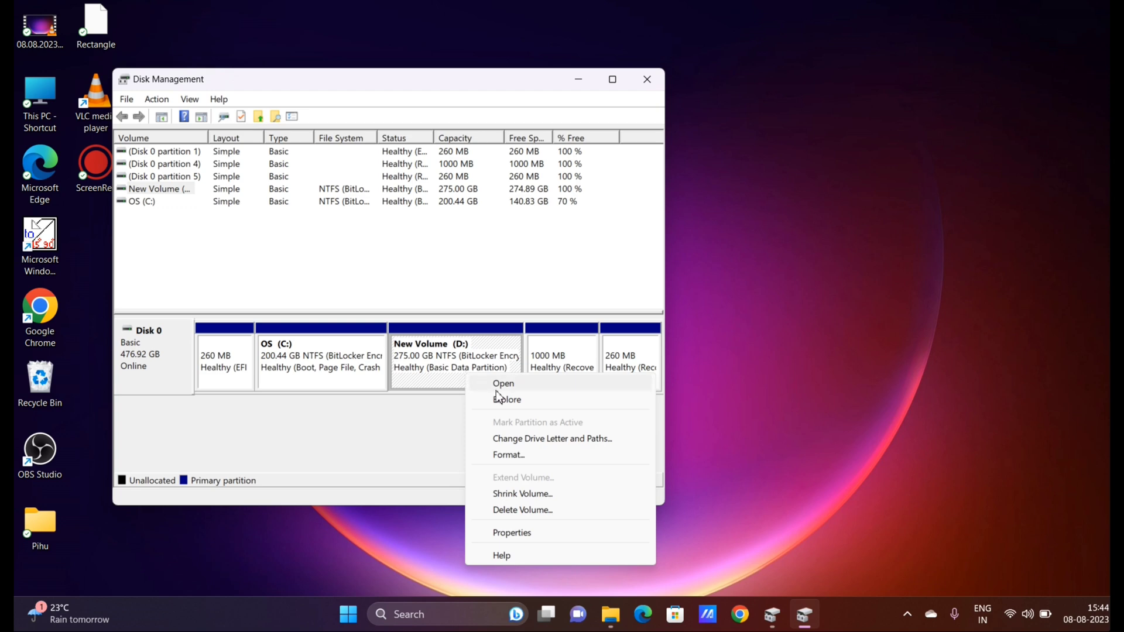
click(513, 495)
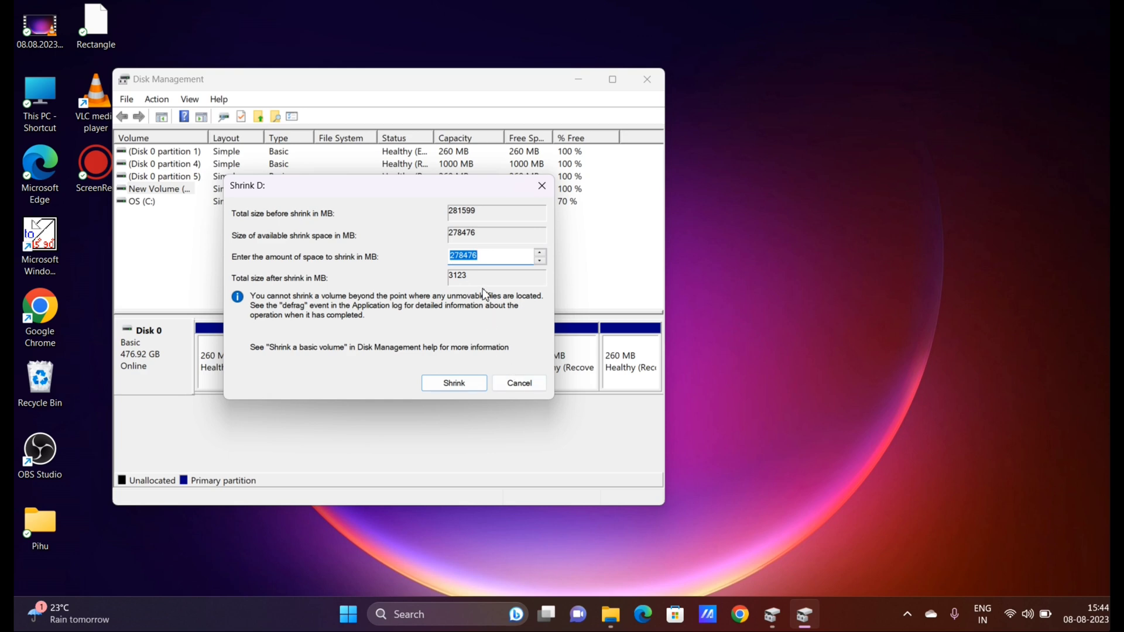
text(102400)
click(455, 393)
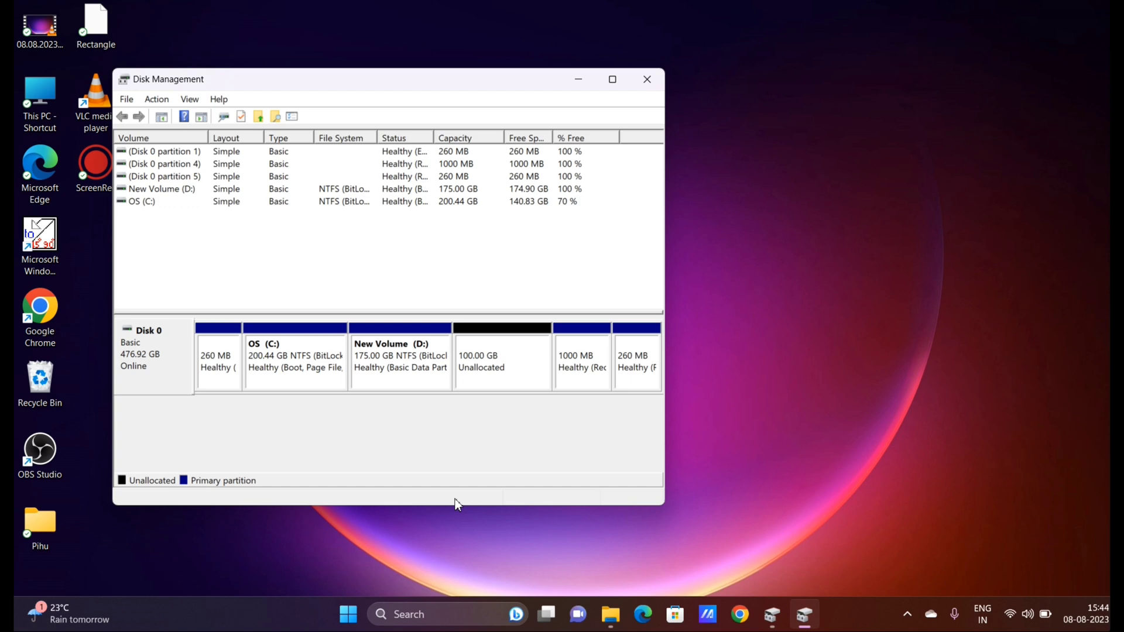
click(416, 386)
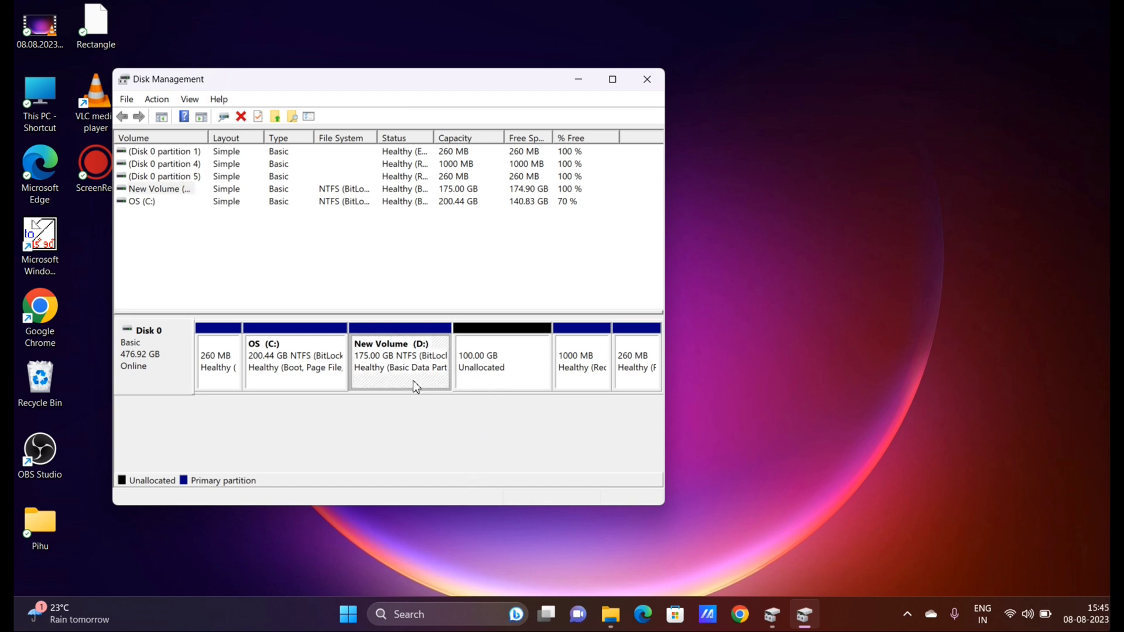
right_click(416, 387)
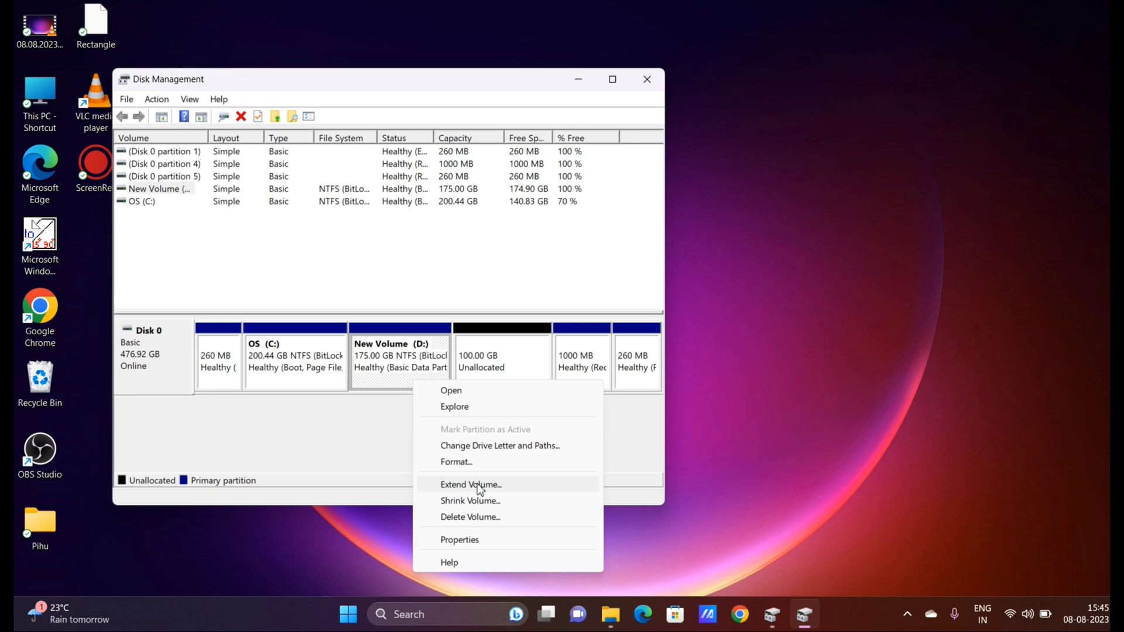
click(478, 486)
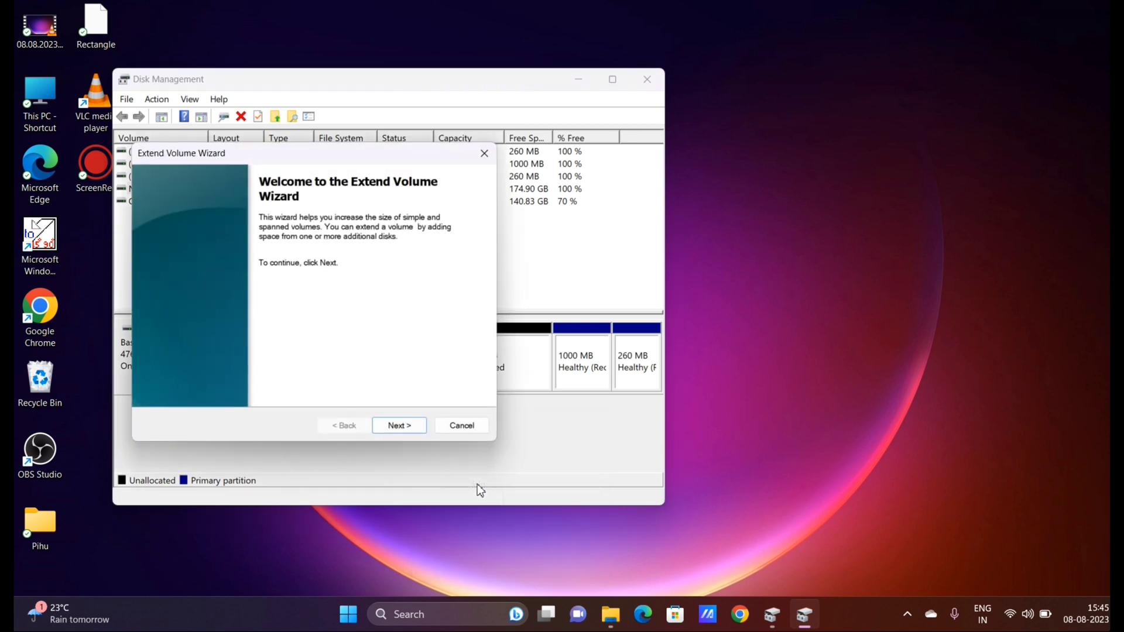
click(394, 428)
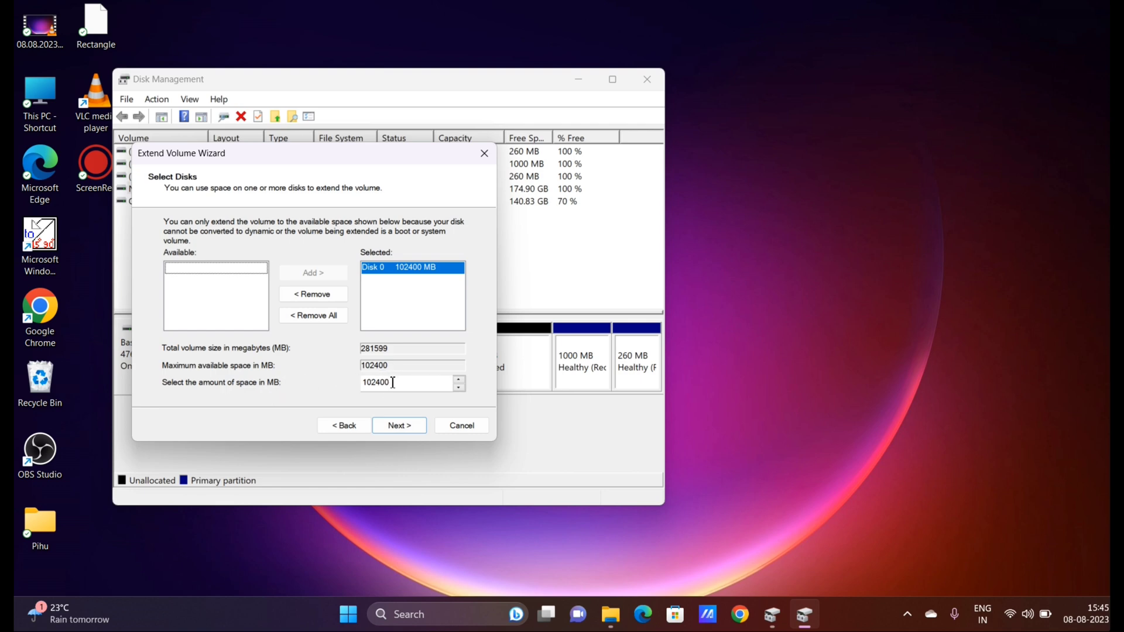
click(441, 430)
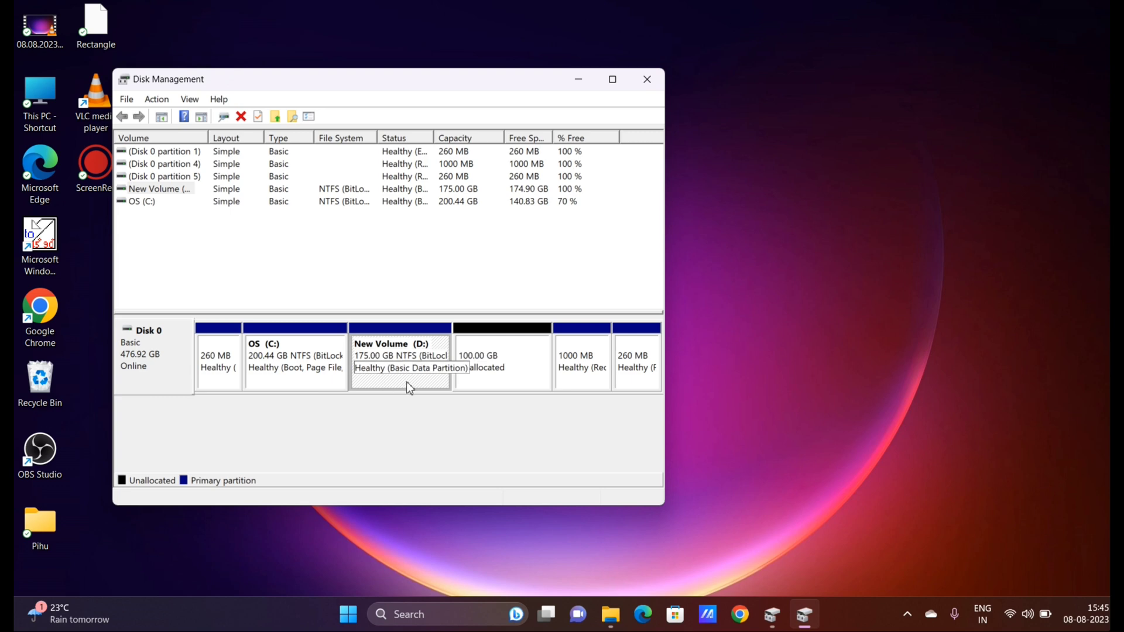
Create a 102400 MB simple volume in the unallocated space with drive letter E, quick-formatted as NTFS with default allocation and label New Volume
click(518, 374)
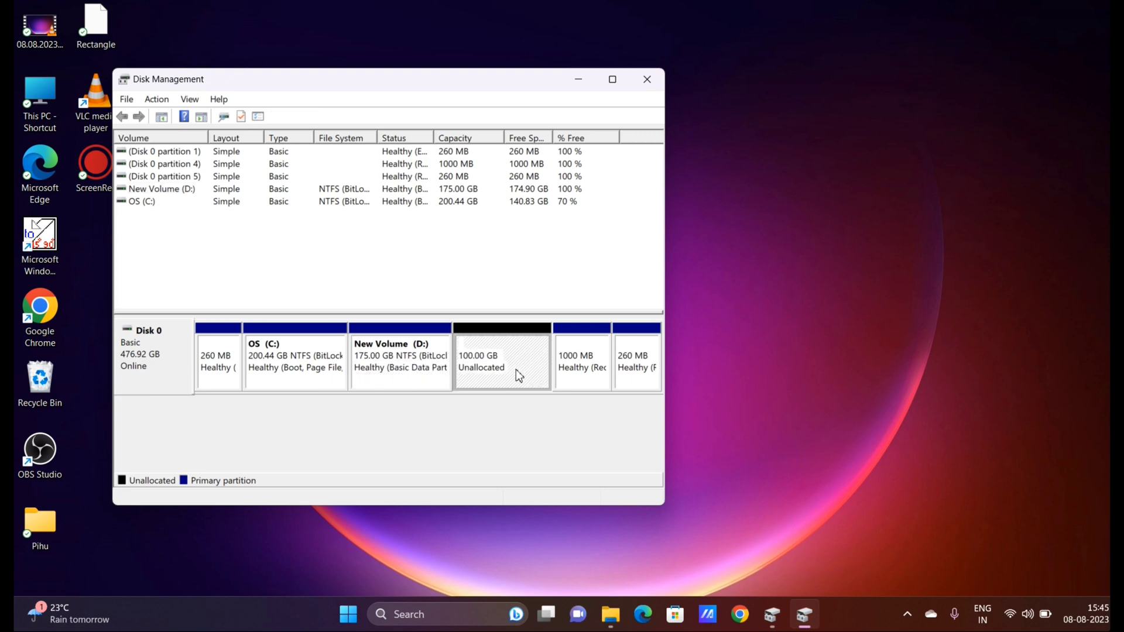
right_click(518, 373)
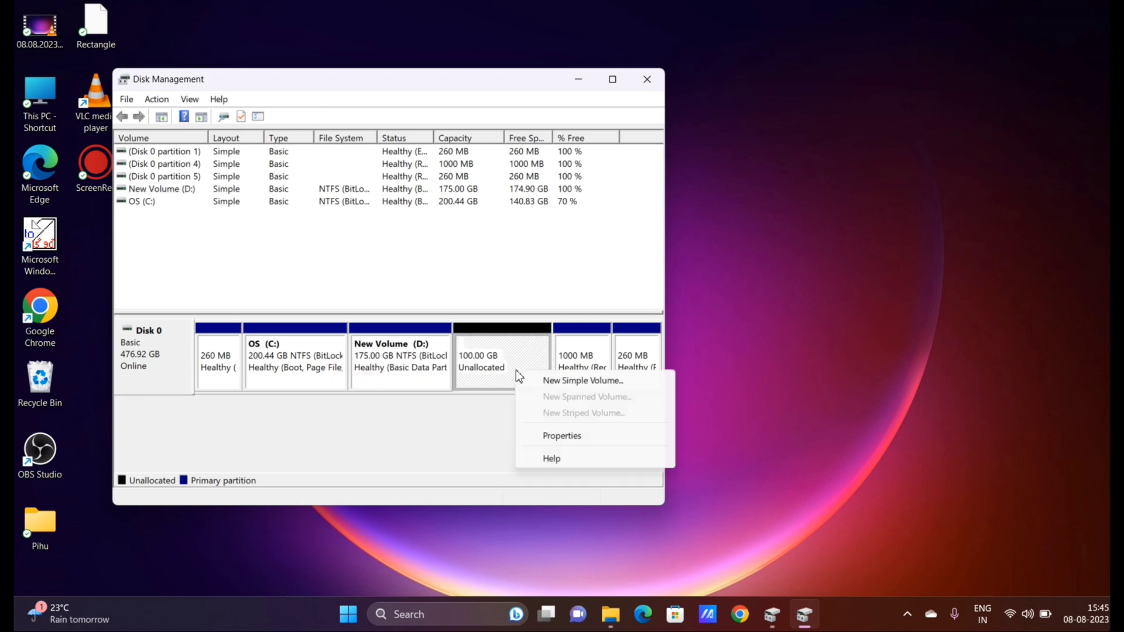
click(546, 382)
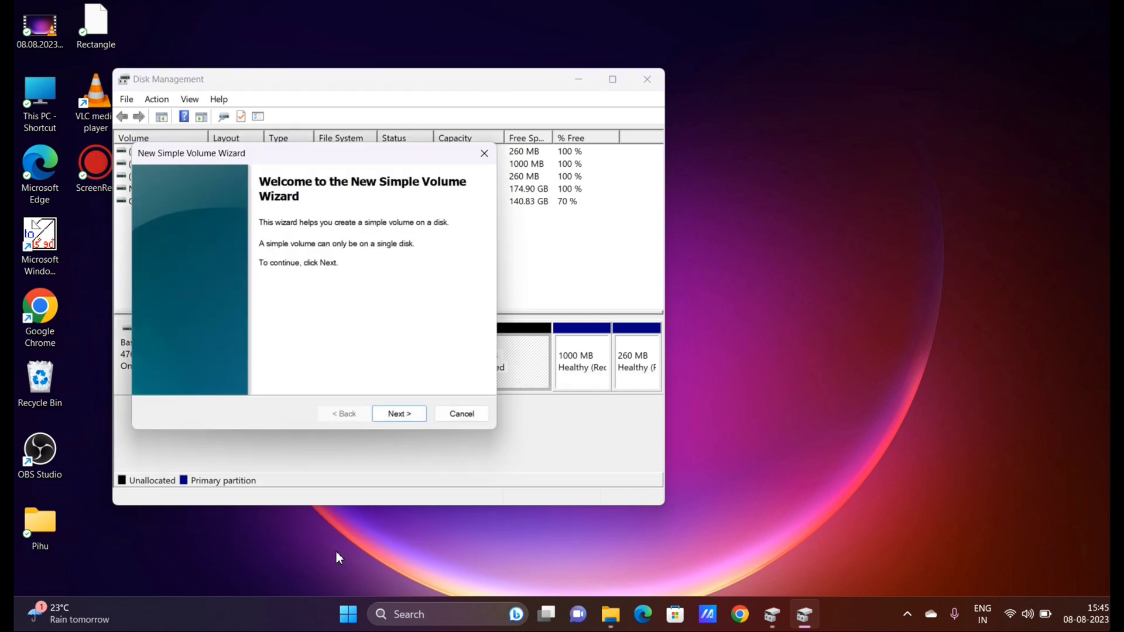
click(404, 416)
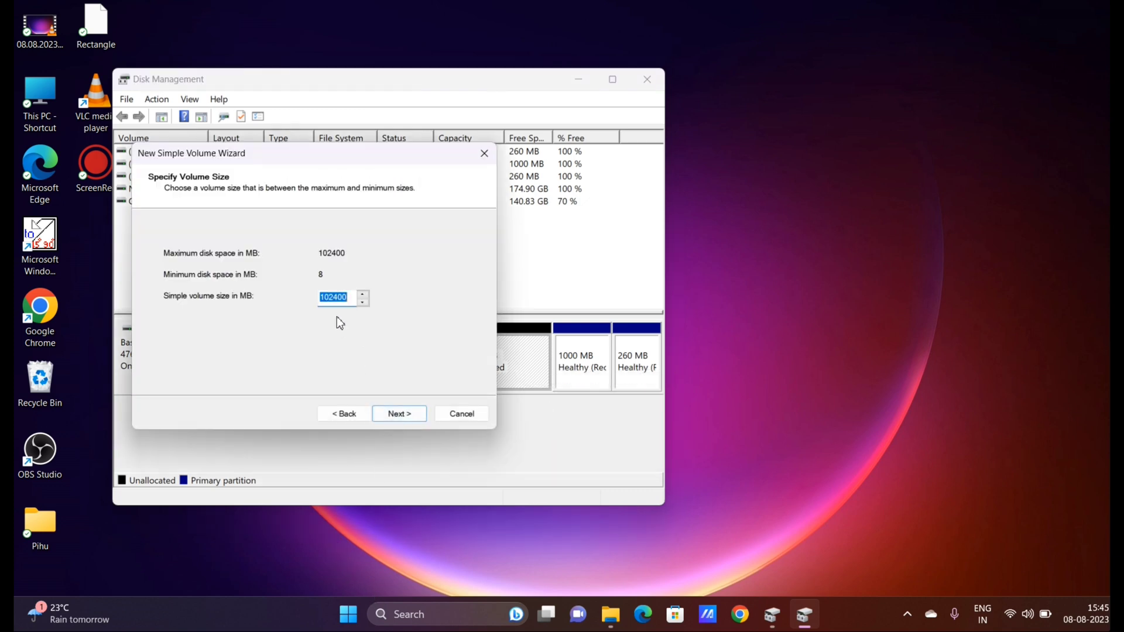
click(396, 415)
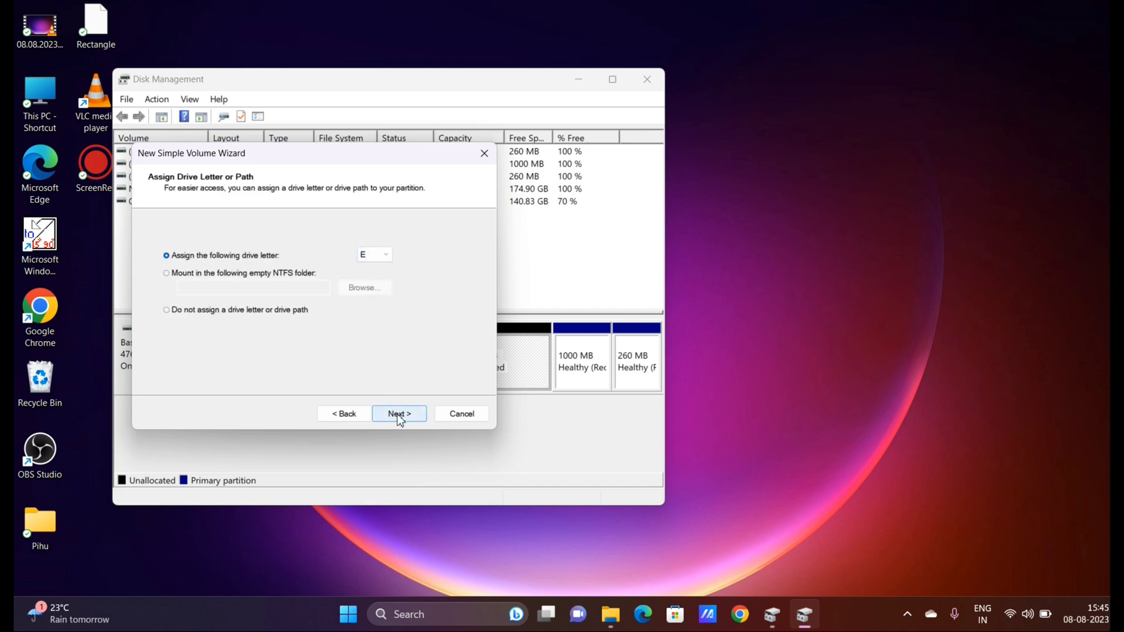
click(390, 257)
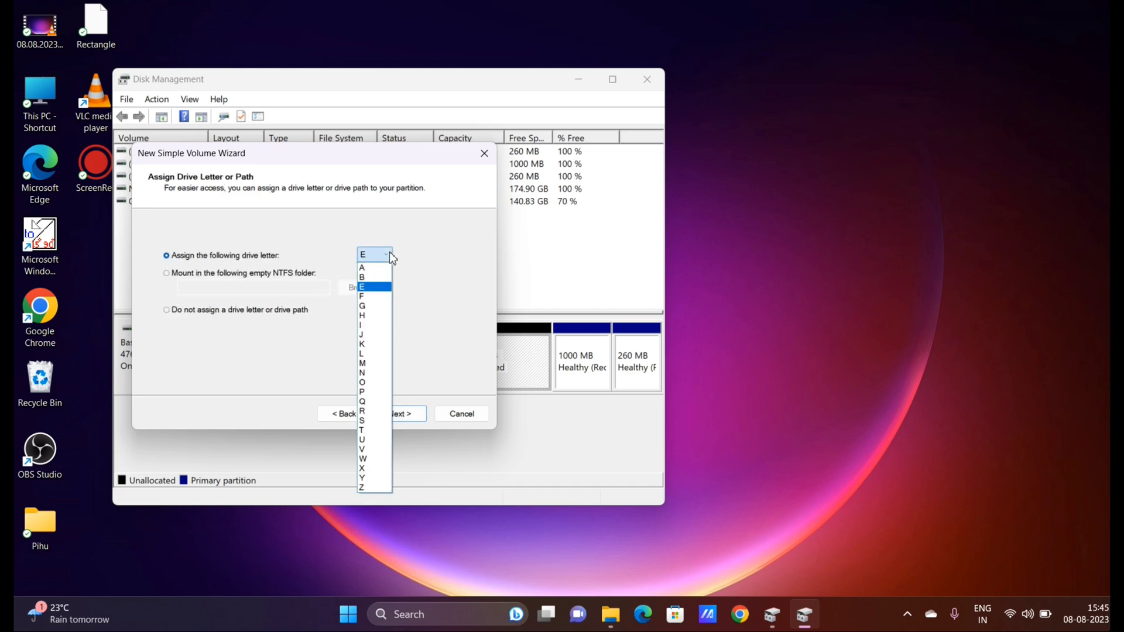
click(393, 258)
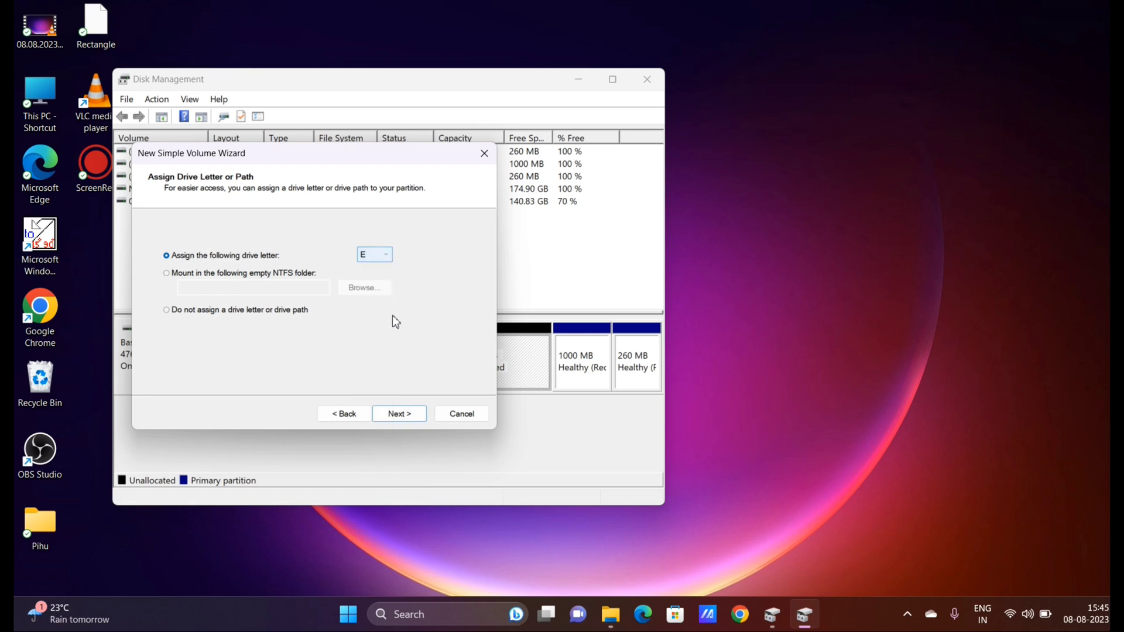
click(410, 417)
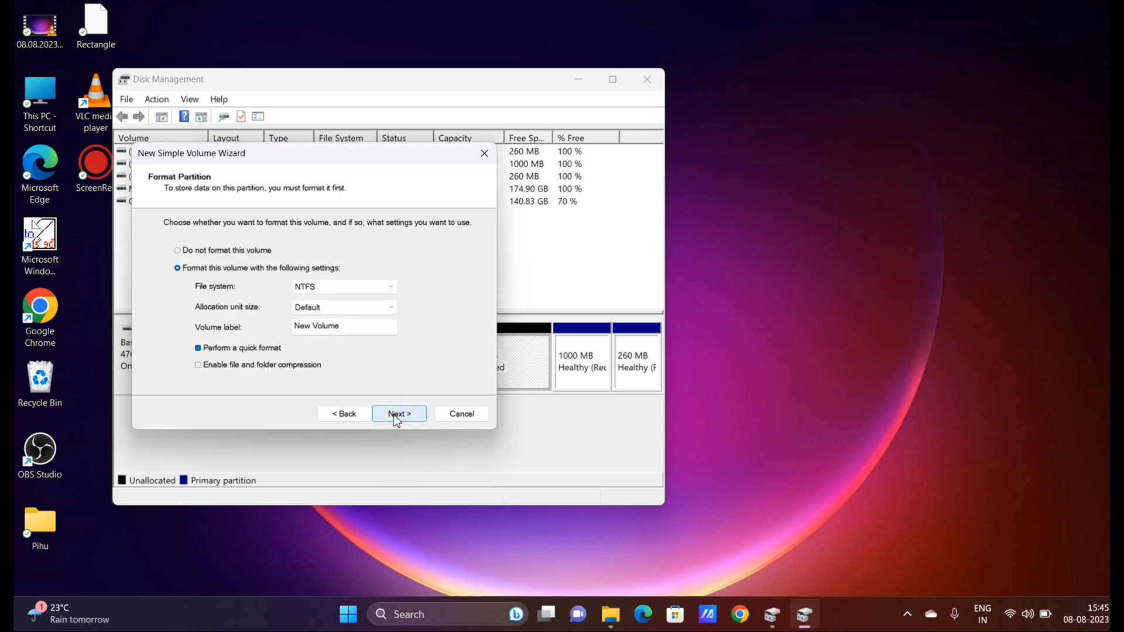
click(399, 414)
click(401, 414)
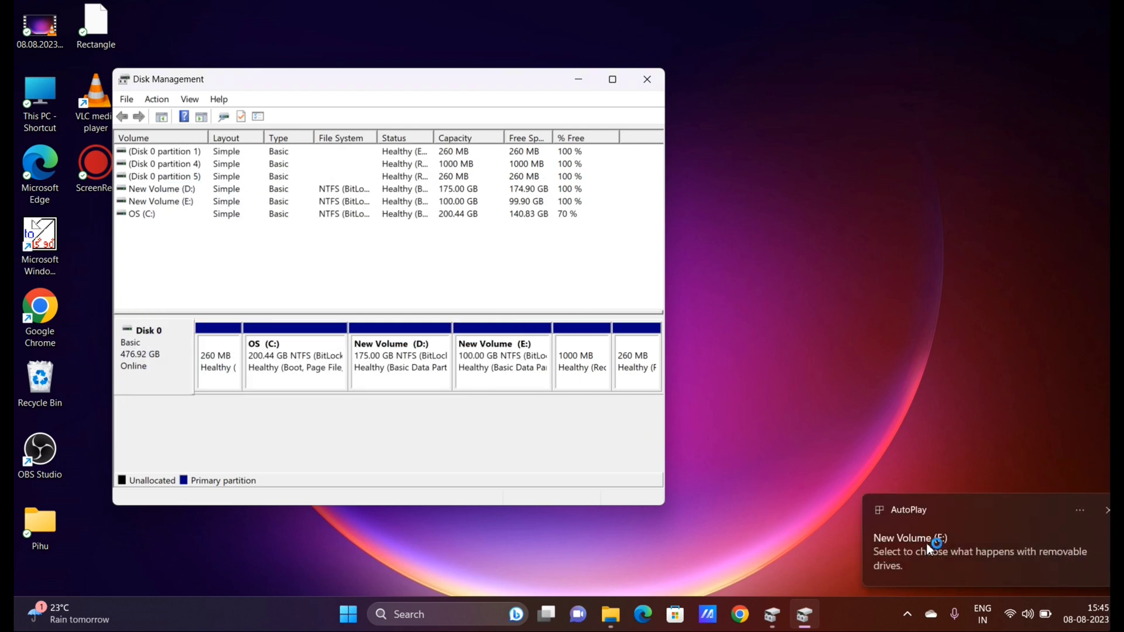
Check the file system and capacity of New Volume (D:) in its properties from This PC, and close the properties
double_click(36, 124)
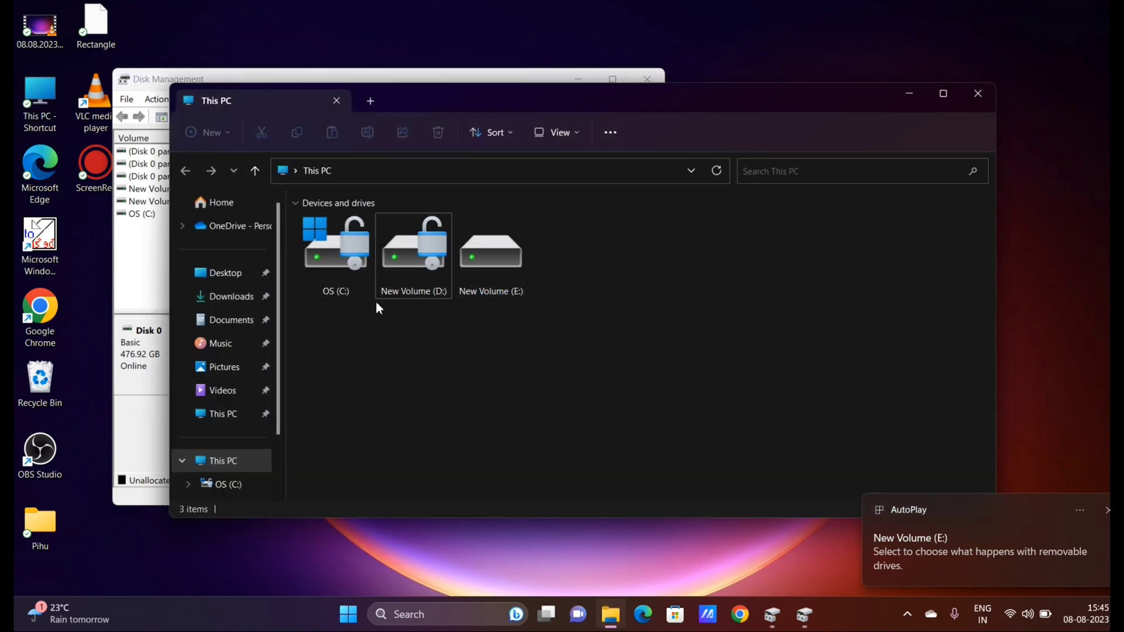
click(416, 289)
right_click(414, 290)
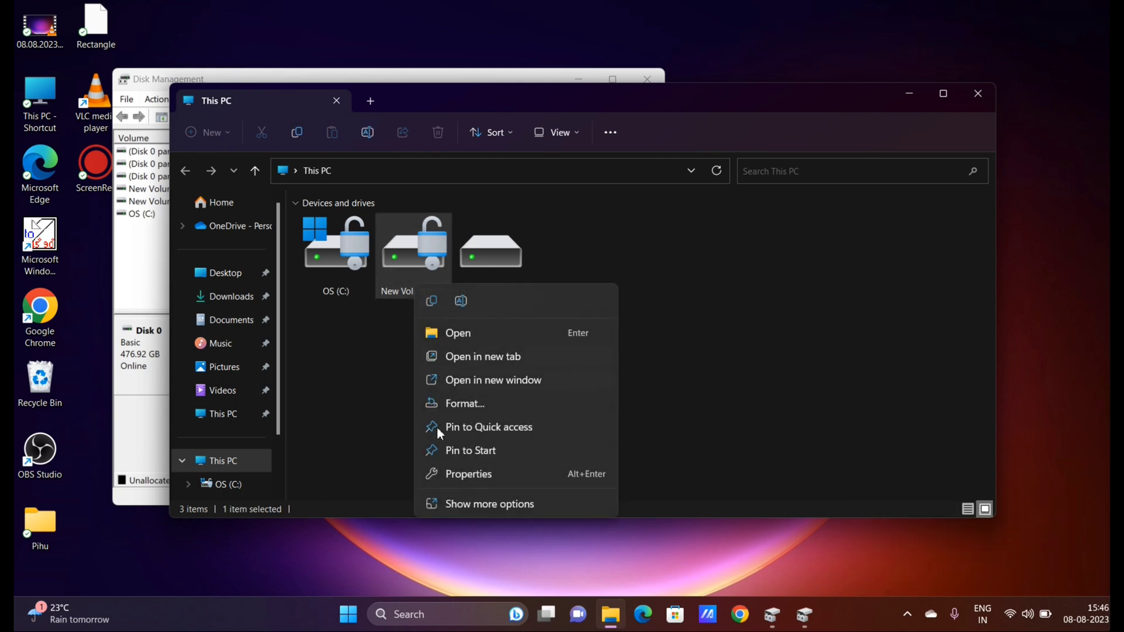
click(458, 475)
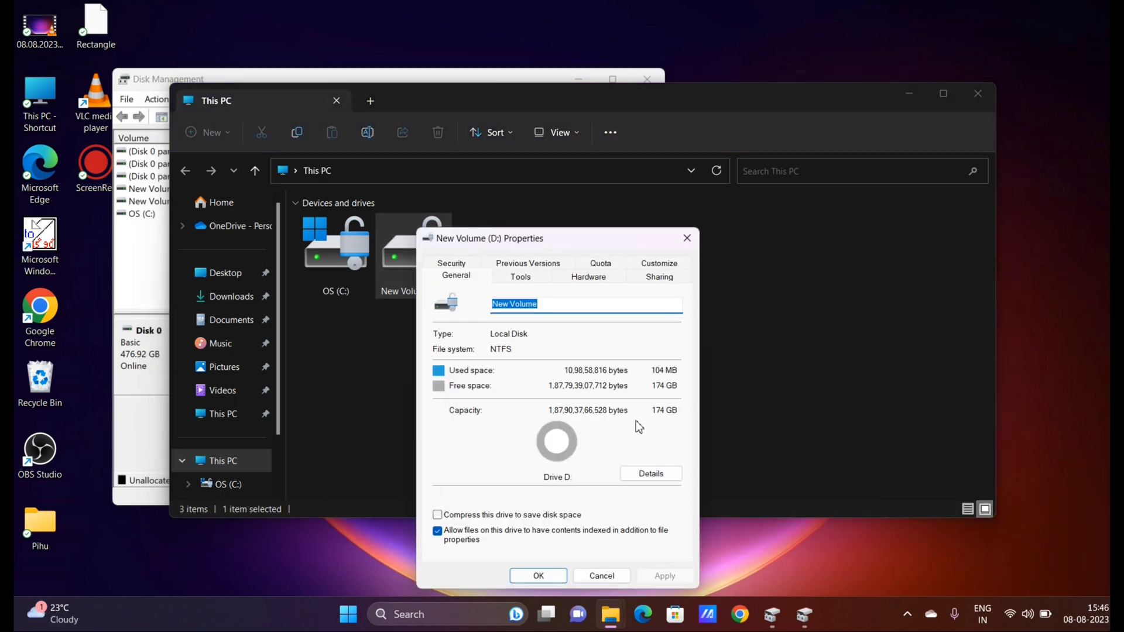
click(681, 245)
Check the file system and capacity of New Volume (E:) in its properties, and minimize File Explorer
click(507, 270)
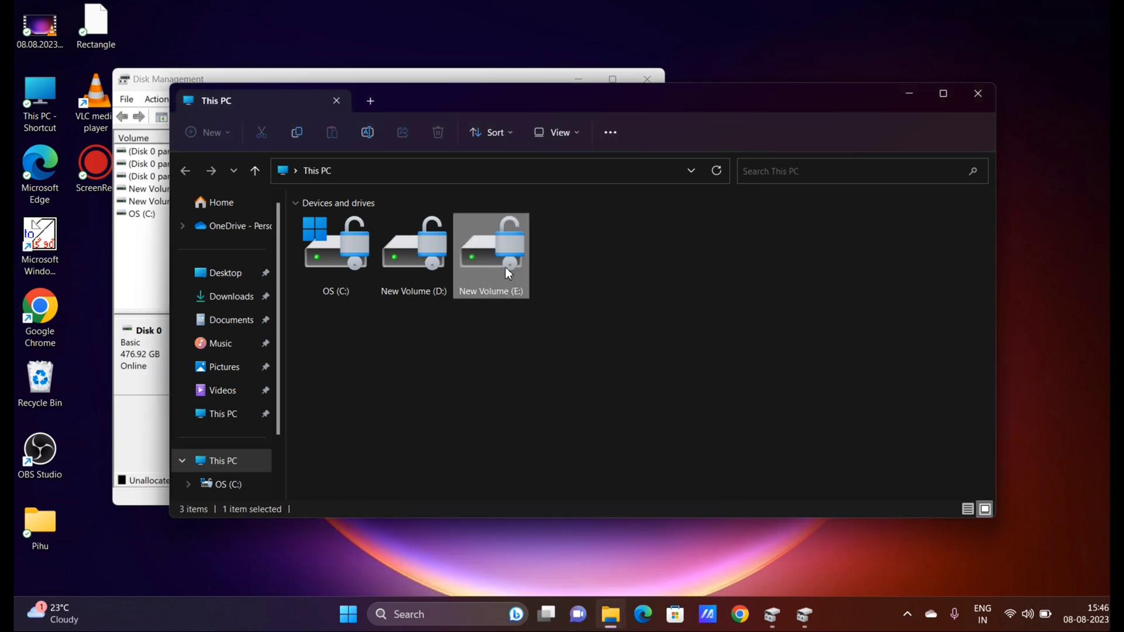
right_click(506, 268)
click(563, 458)
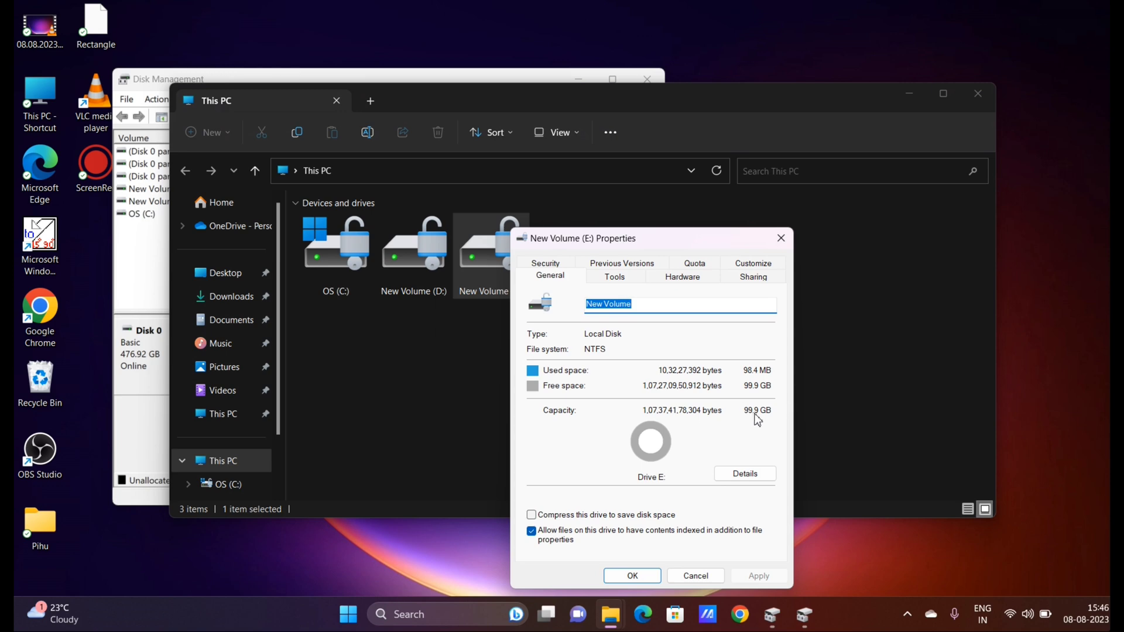
click(779, 245)
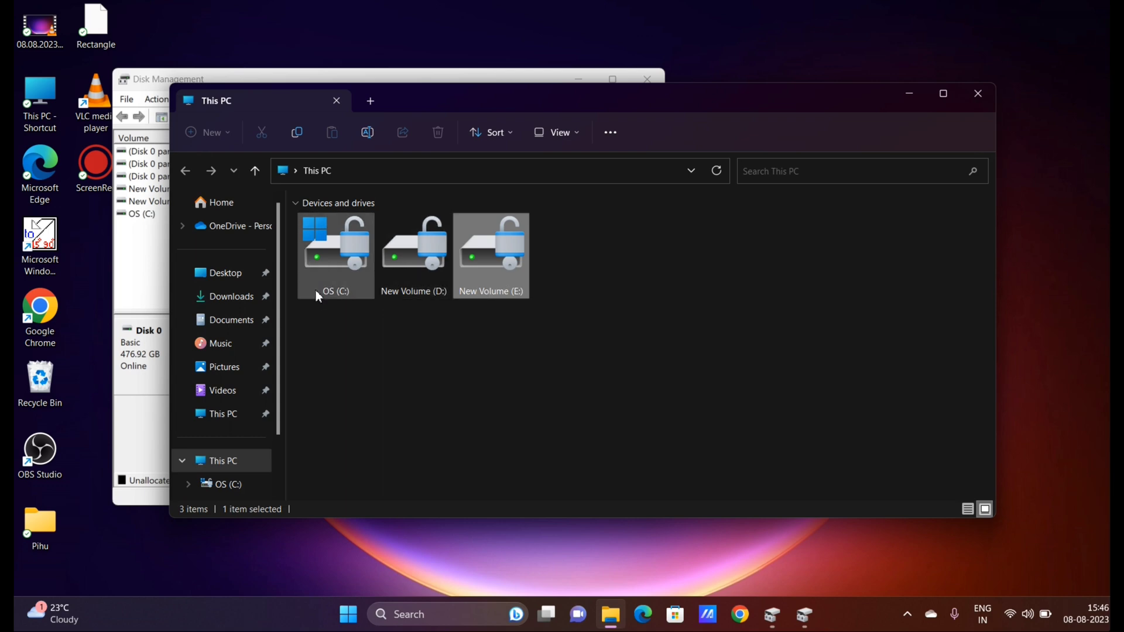
click(910, 96)
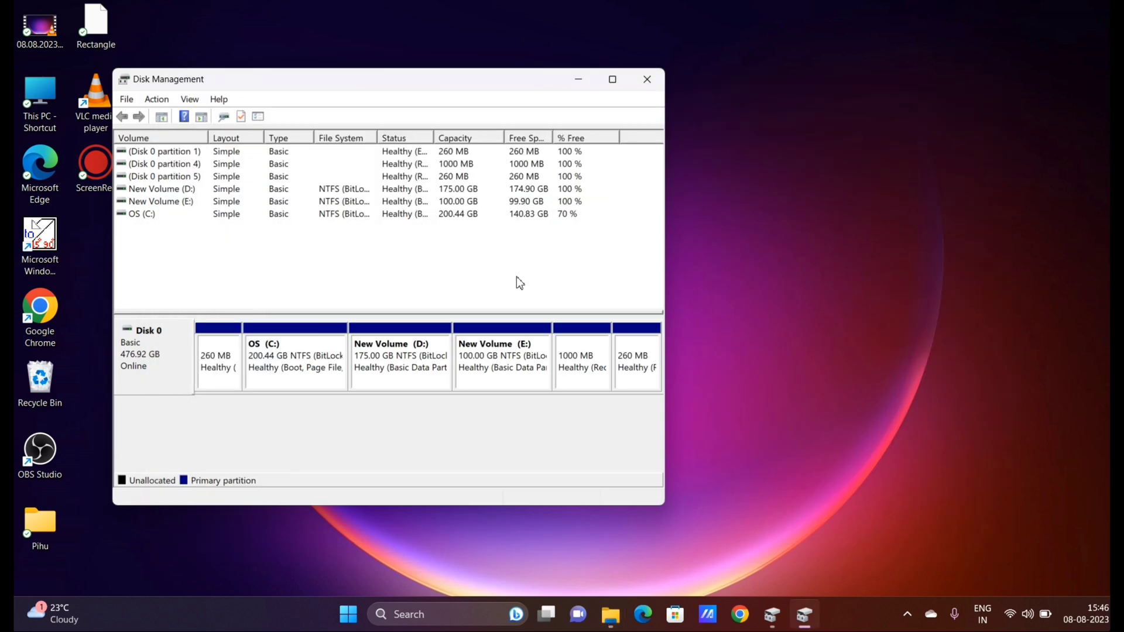
Review the operations available for New Volume (E:) in Disk Management without applying any, and close Disk Management
right_click(475, 385)
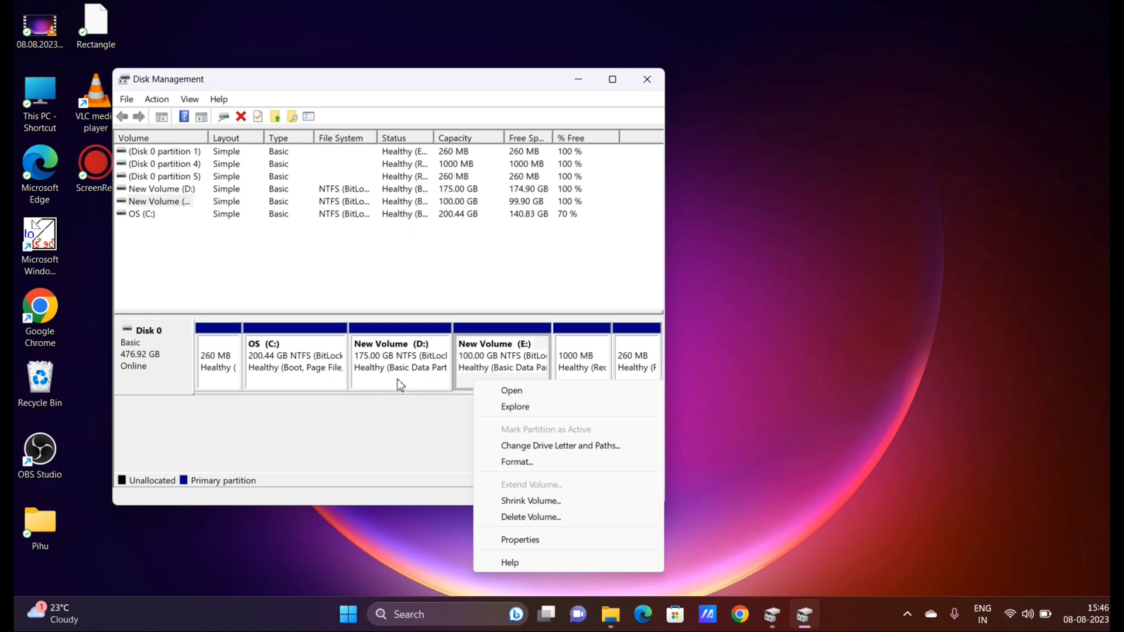
click(396, 445)
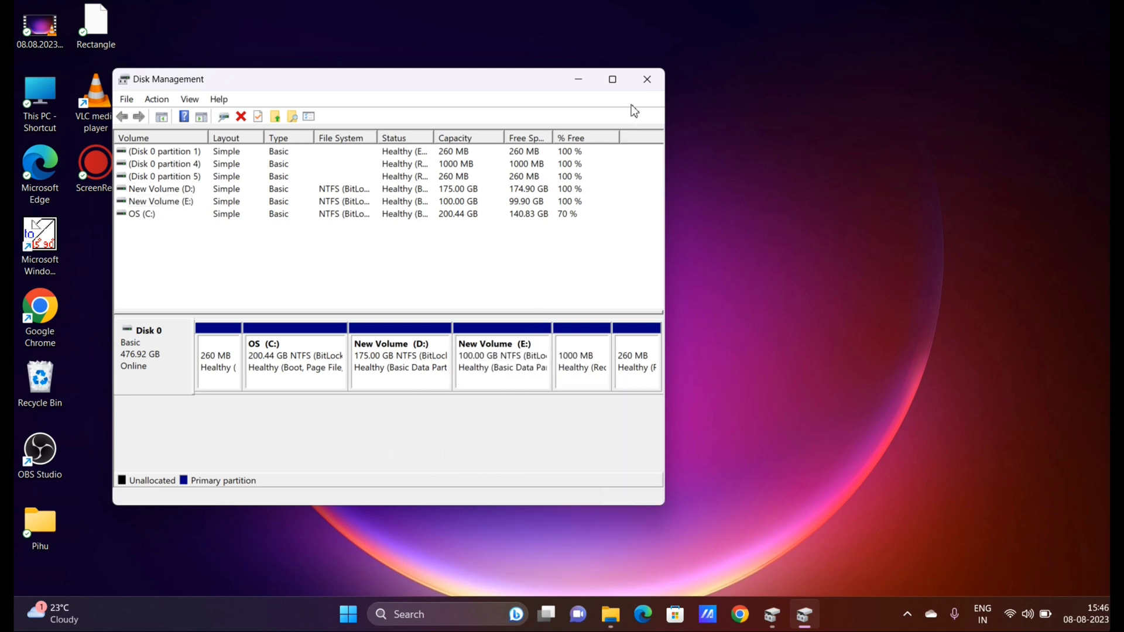
click(647, 79)
Bring up This PC maximized and look at the contents of New Volume (D:) and New Volume (E:), returning to the drive overview
double_click(36, 111)
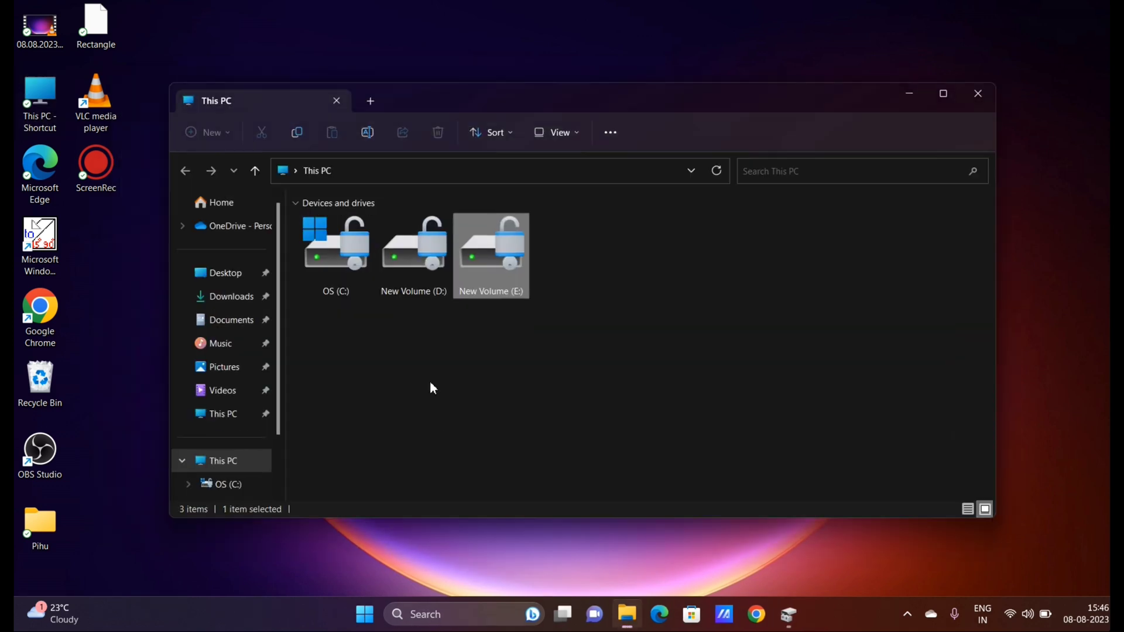
click(934, 93)
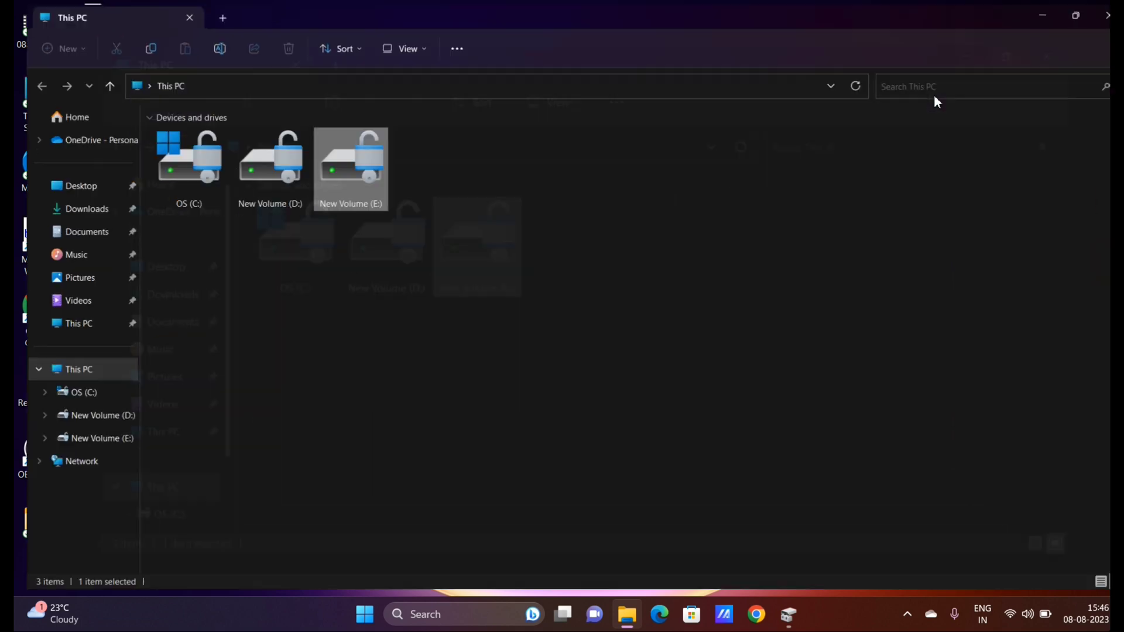
double_click(280, 167)
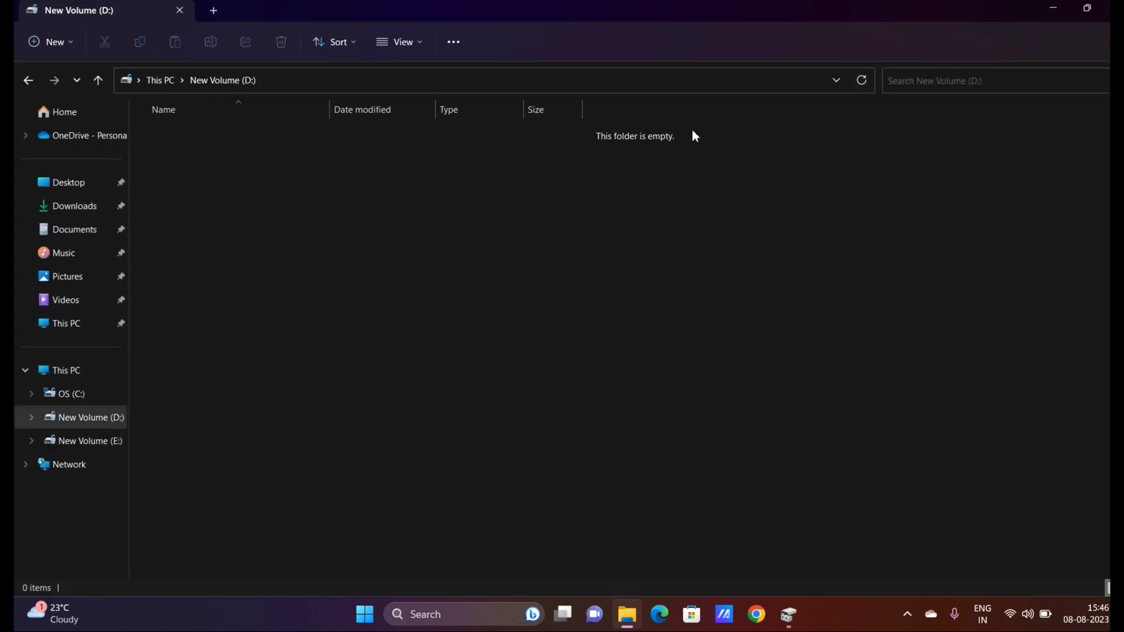
click(30, 81)
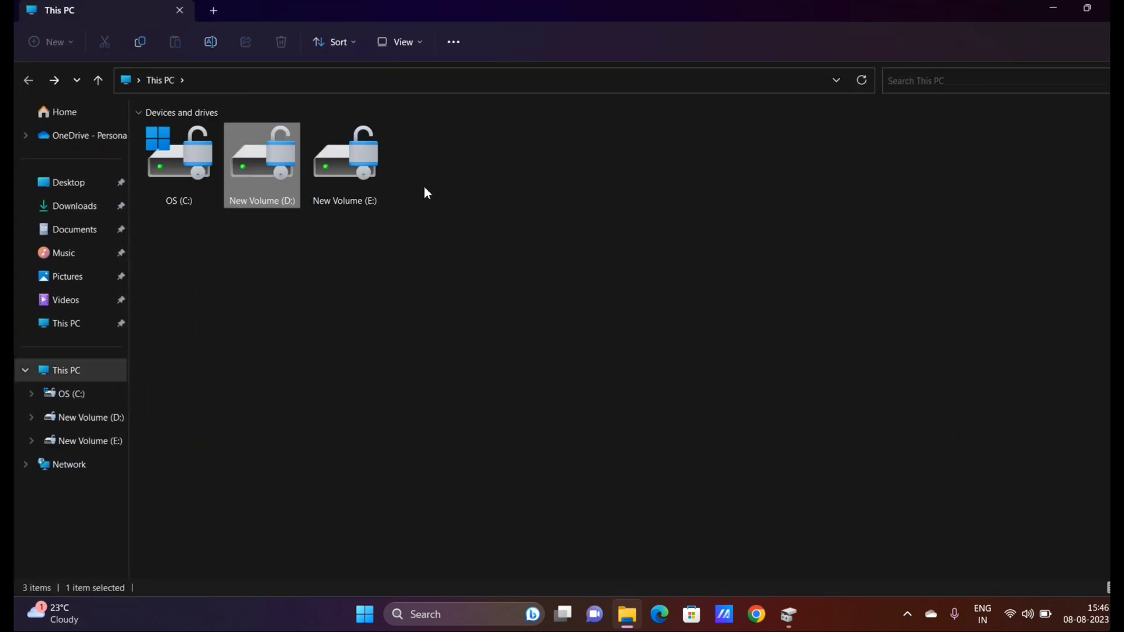
double_click(363, 168)
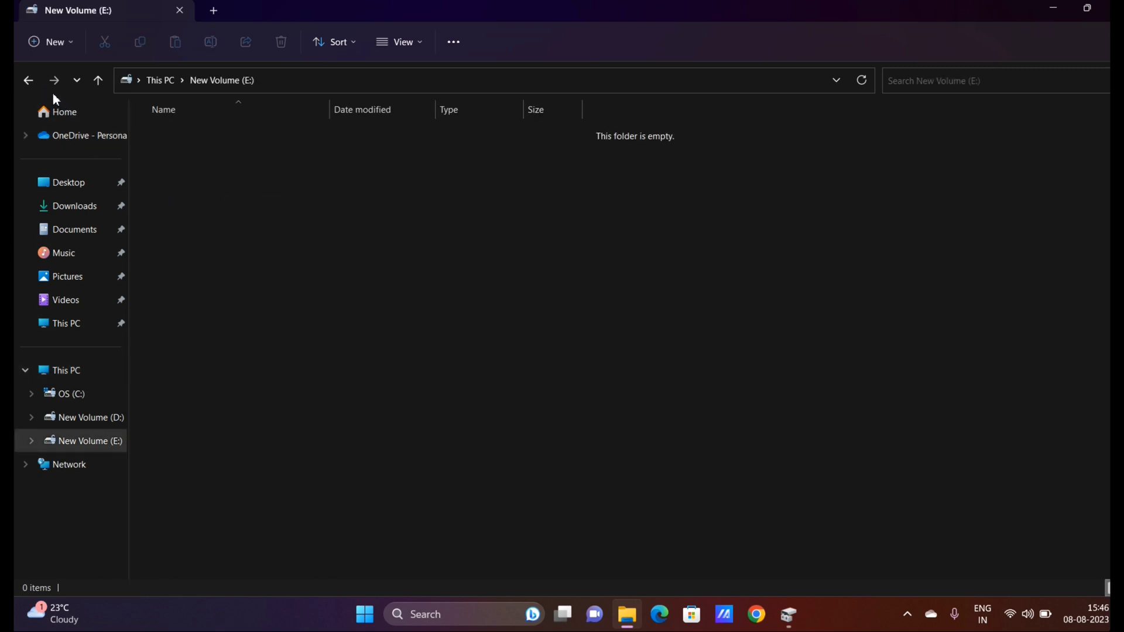
click(28, 88)
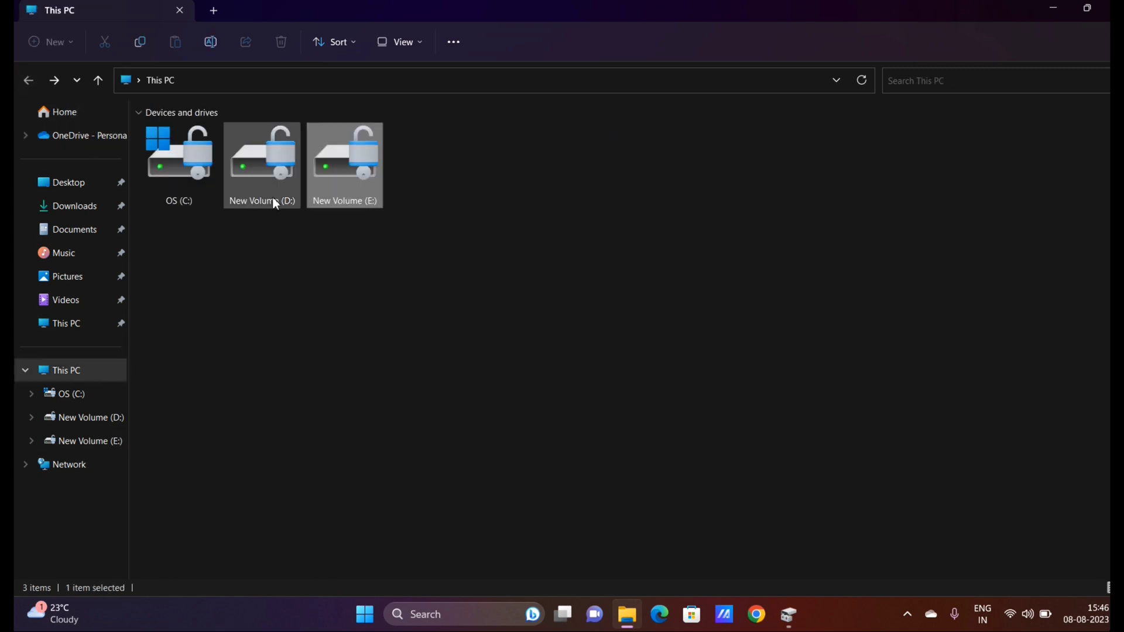
Examine the detailed storage usage of New Volume (D:) through its properties, and close Settings and the properties
right_click(241, 188)
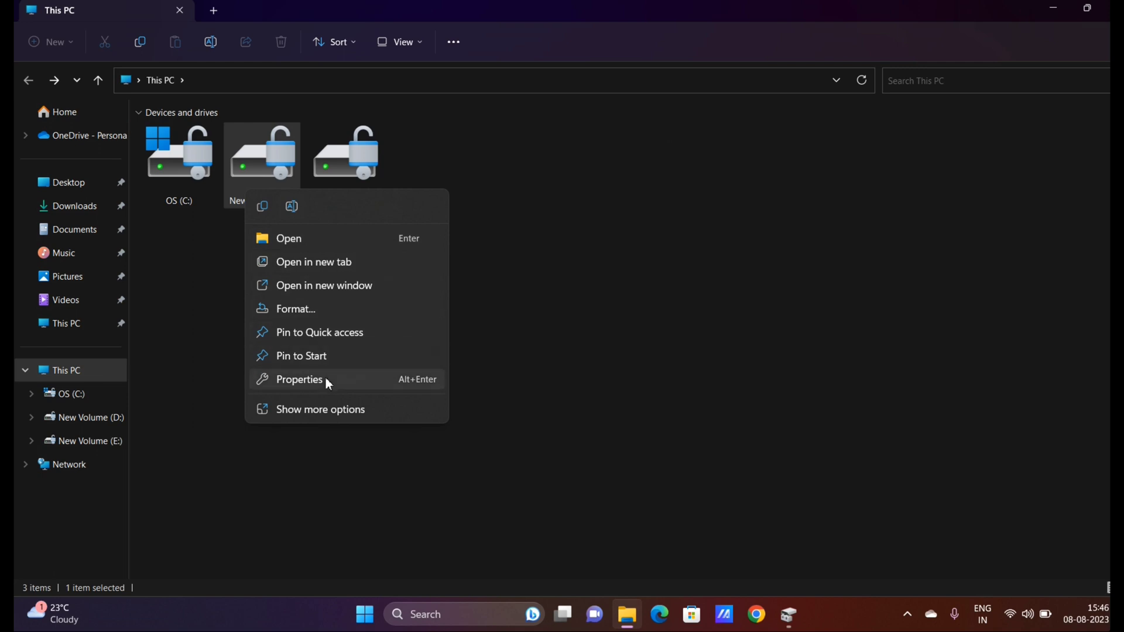
click(292, 379)
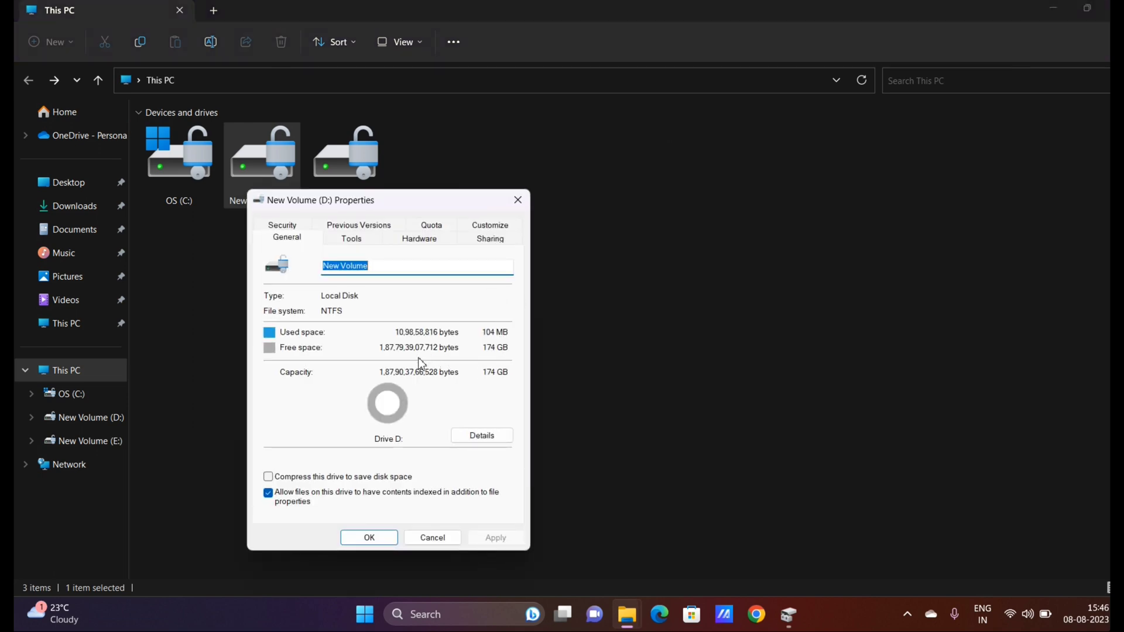
click(467, 441)
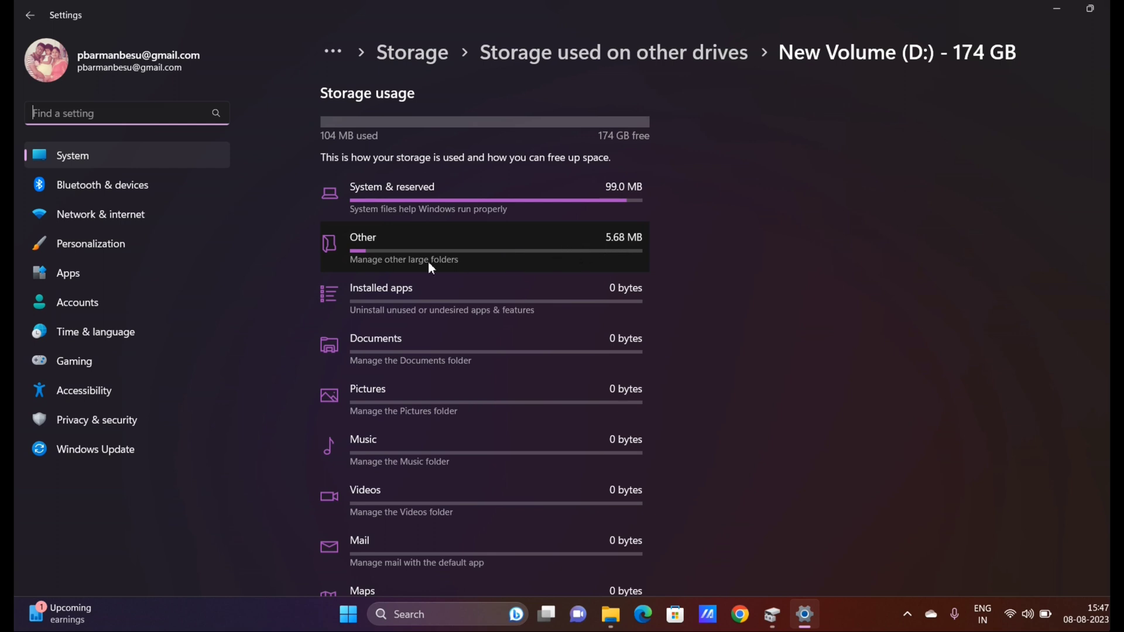
scroll(603, 484, down, 4)
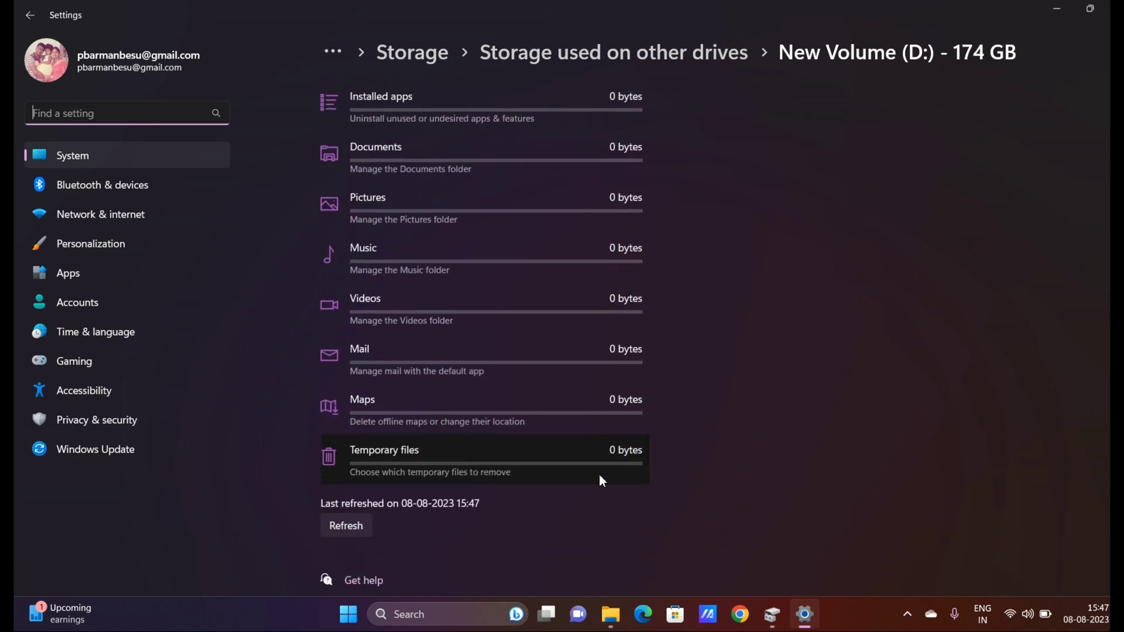
scroll(601, 458, up, 4)
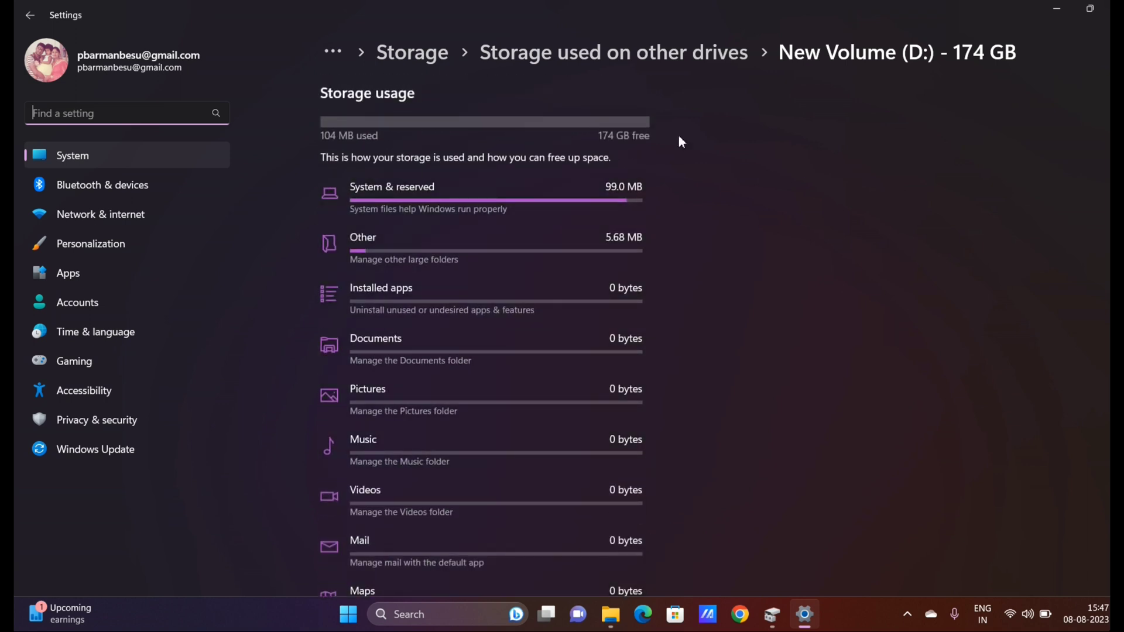
click(1108, 9)
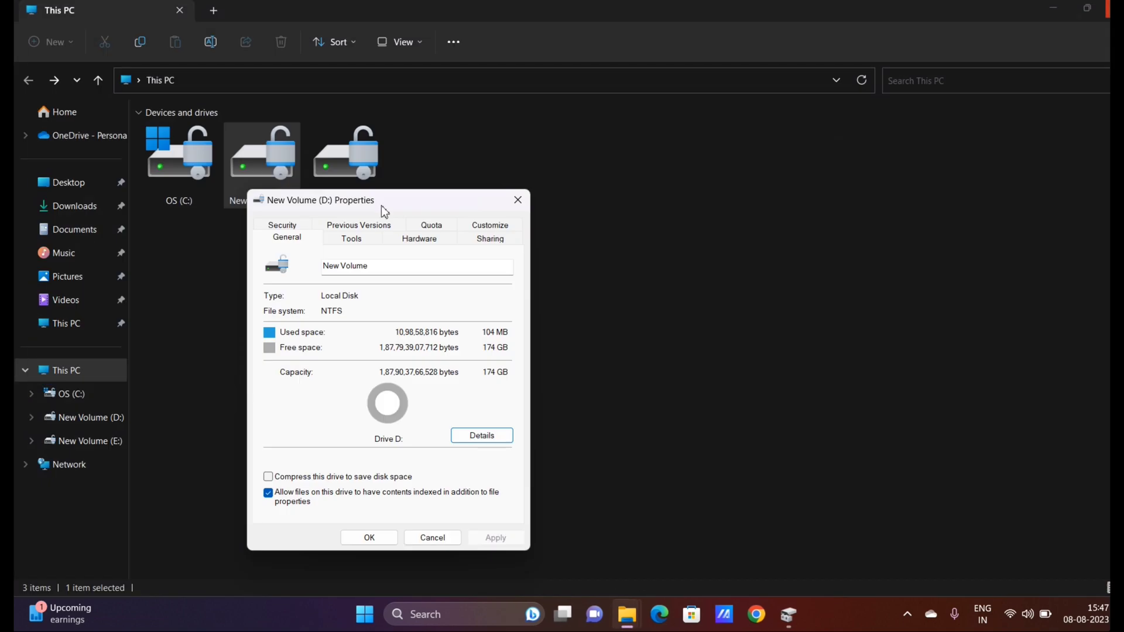
click(518, 201)
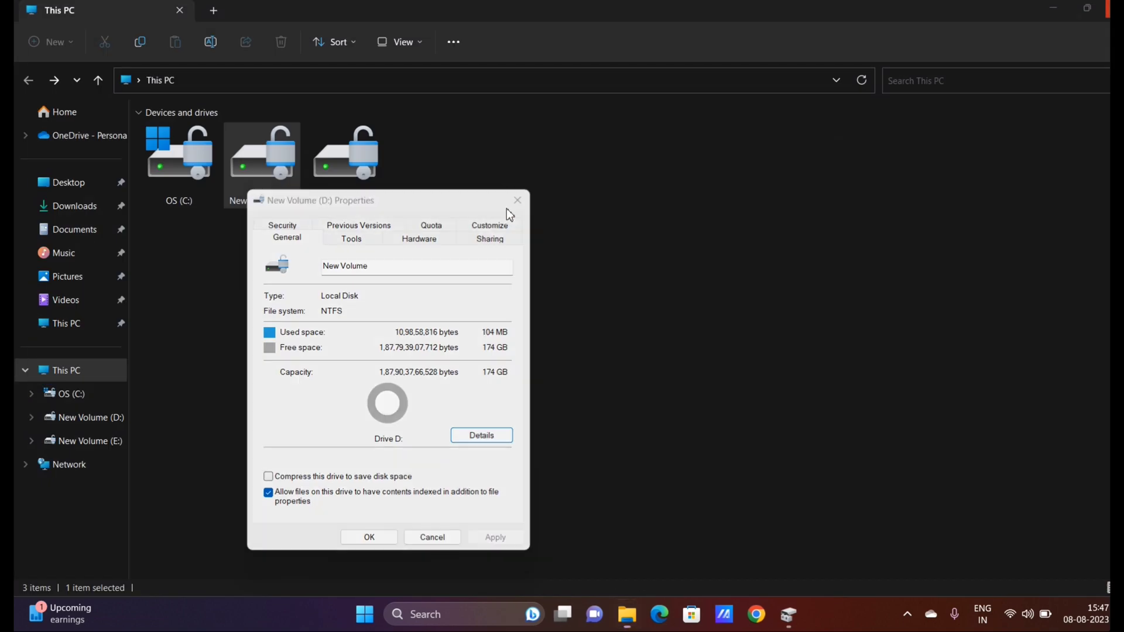
Examine the detailed storage usage of New Volume (E:) through its properties, and close Settings
click(383, 183)
right_click(372, 186)
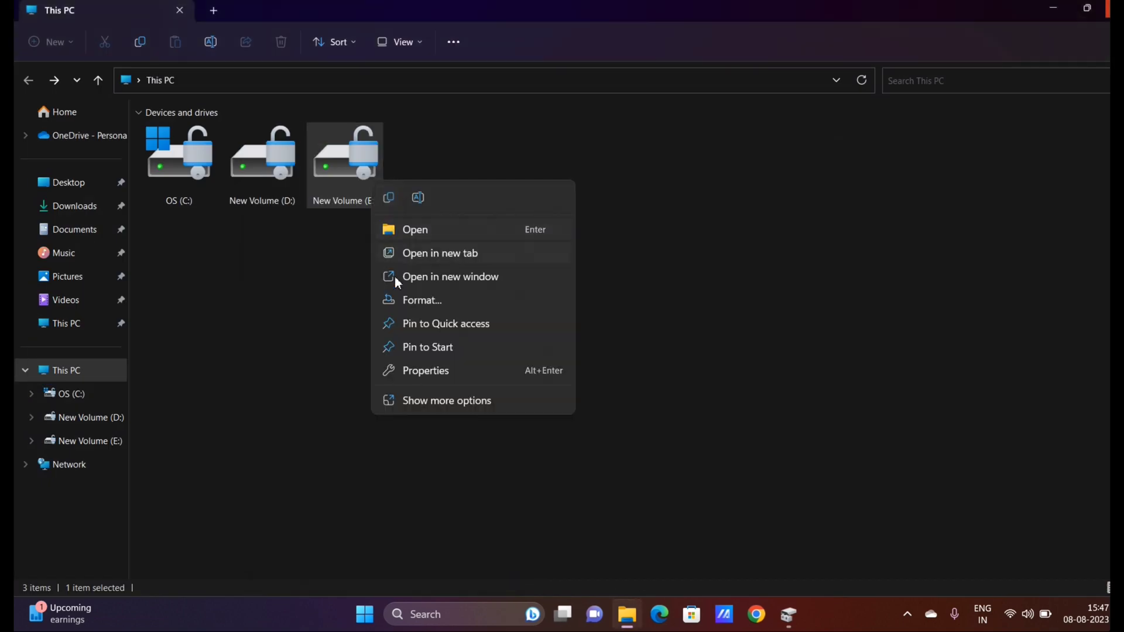
click(422, 371)
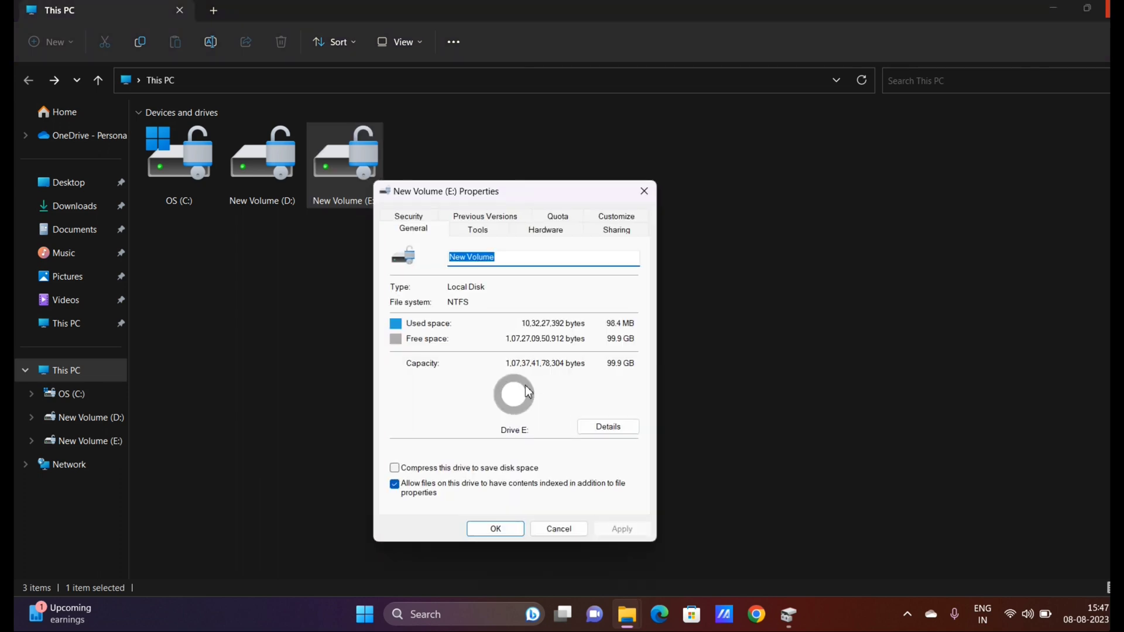
click(609, 427)
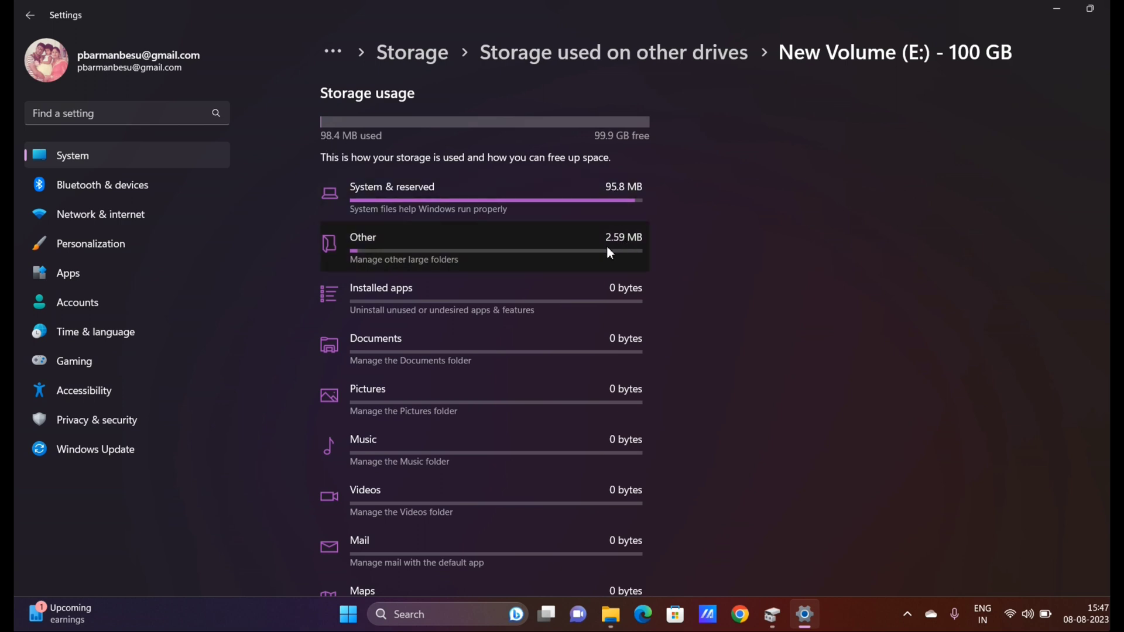
click(1106, 18)
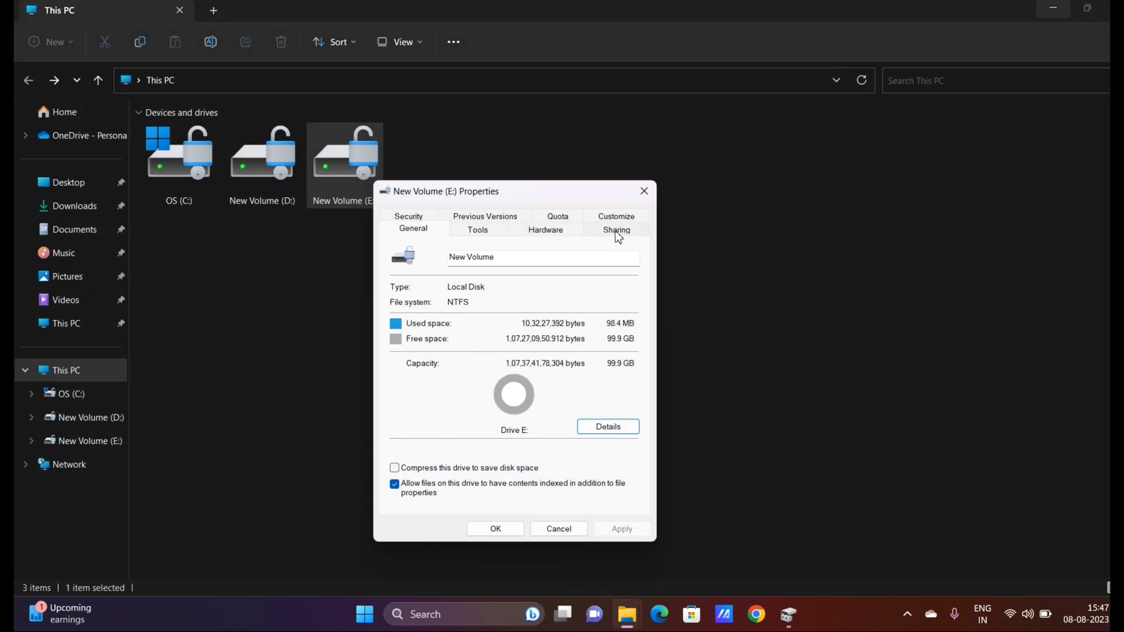
Check the sharing settings of New Volume (E:) and close its properties
click(618, 231)
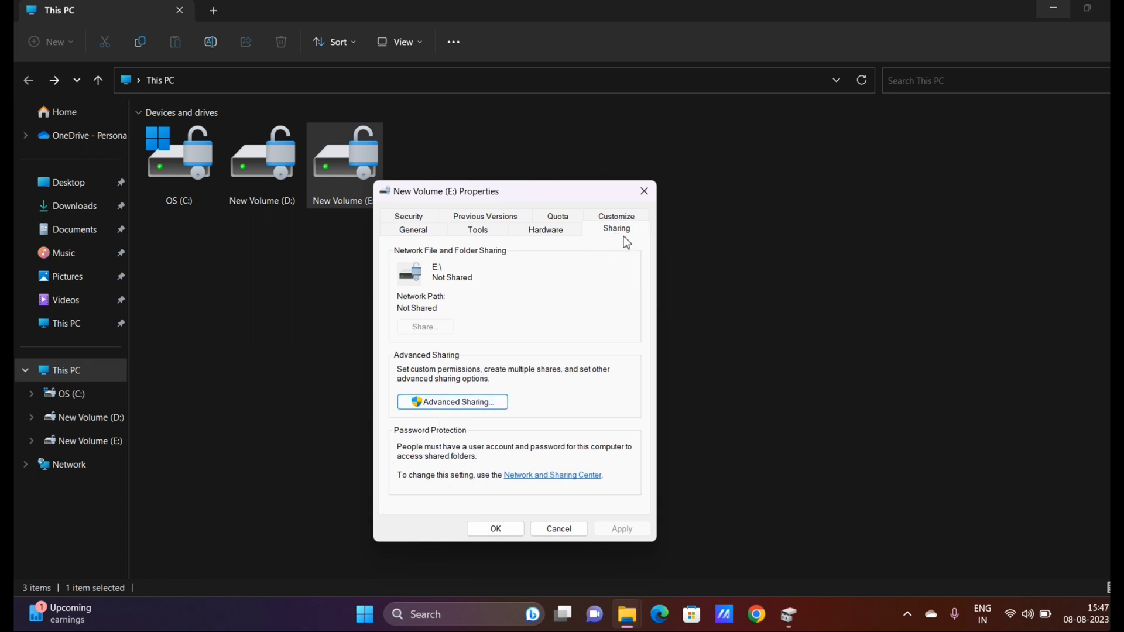
click(639, 199)
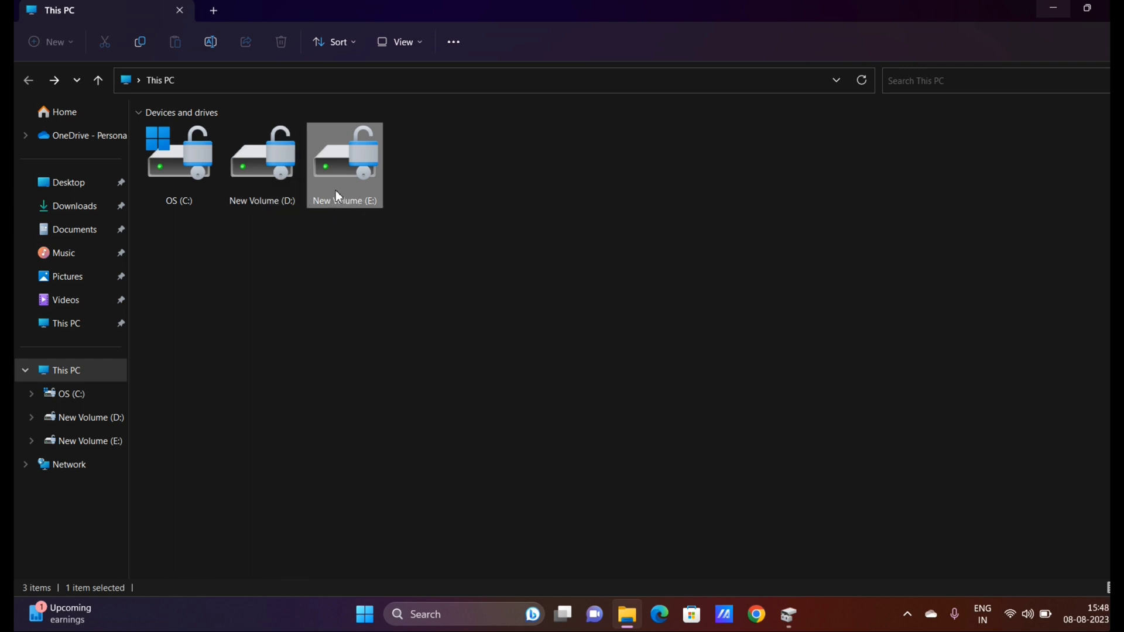
Look at the contents of New Volume (D:) and New Volume (E:), leave File Explorer and refresh the desktop
double_click(255, 181)
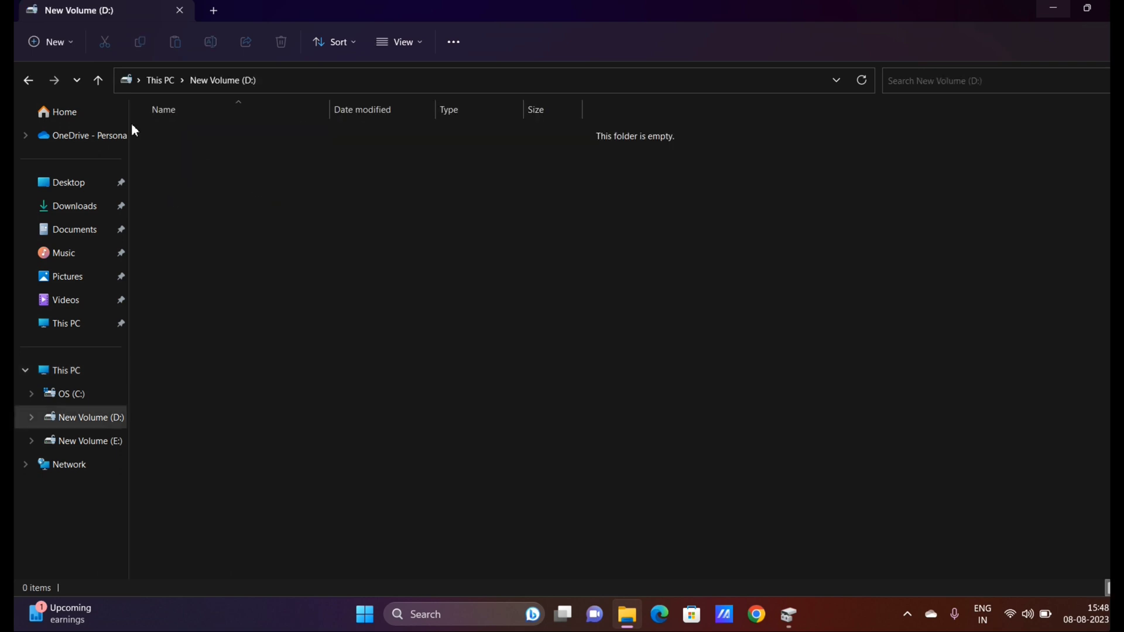
click(28, 80)
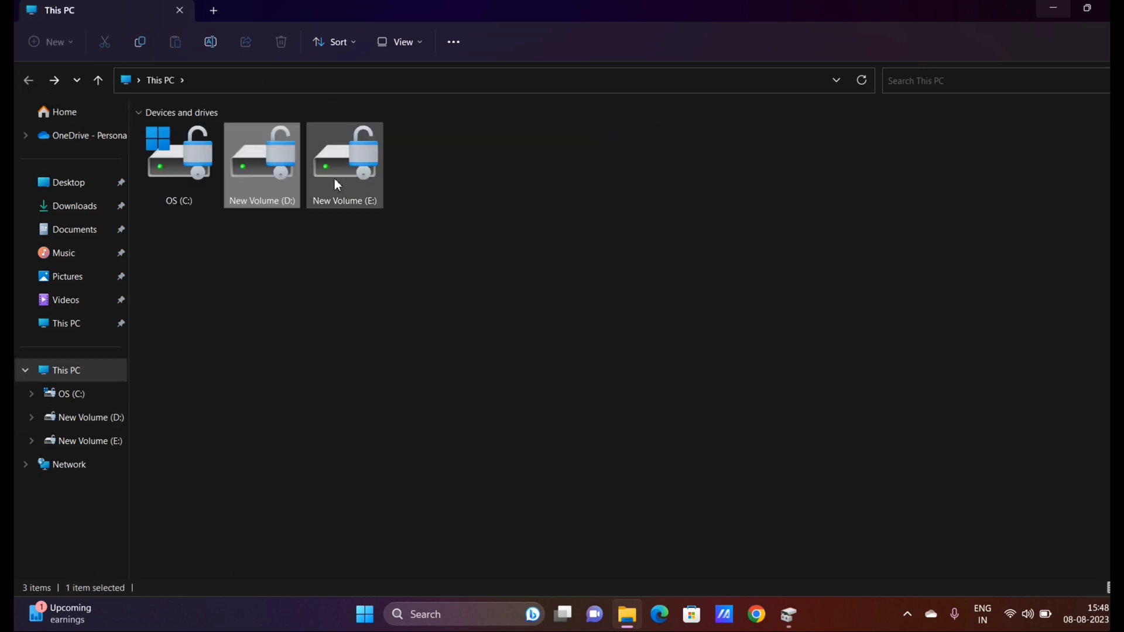
double_click(337, 184)
click(1053, 8)
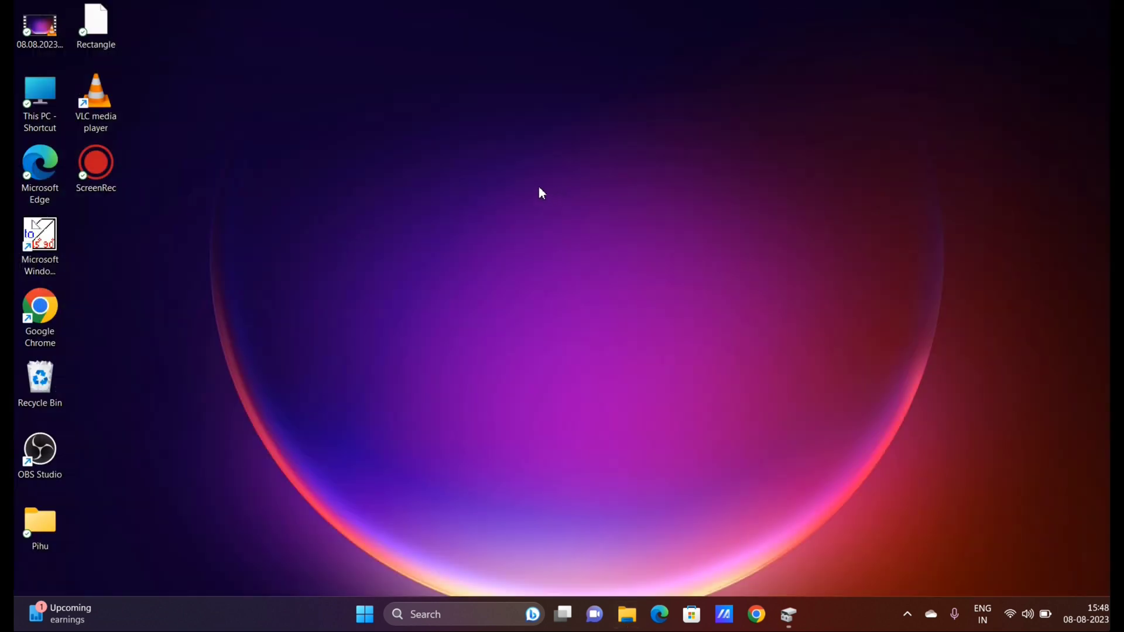
right_click(524, 182)
click(561, 247)
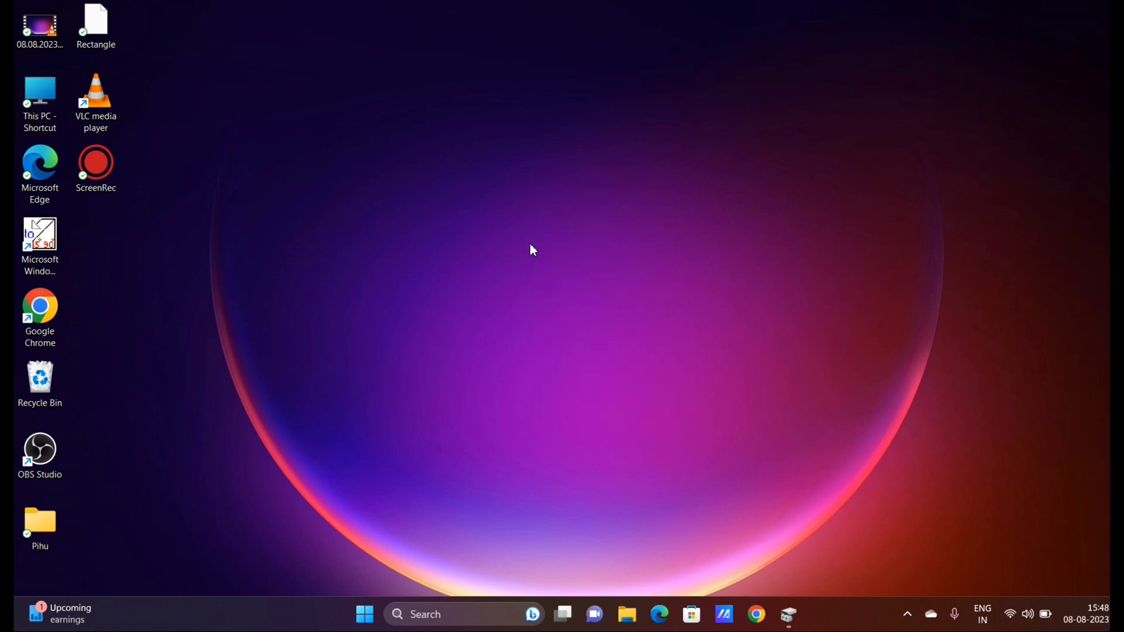
Open This PC and review the full set of actions available for New Volume (E:)
double_click(41, 121)
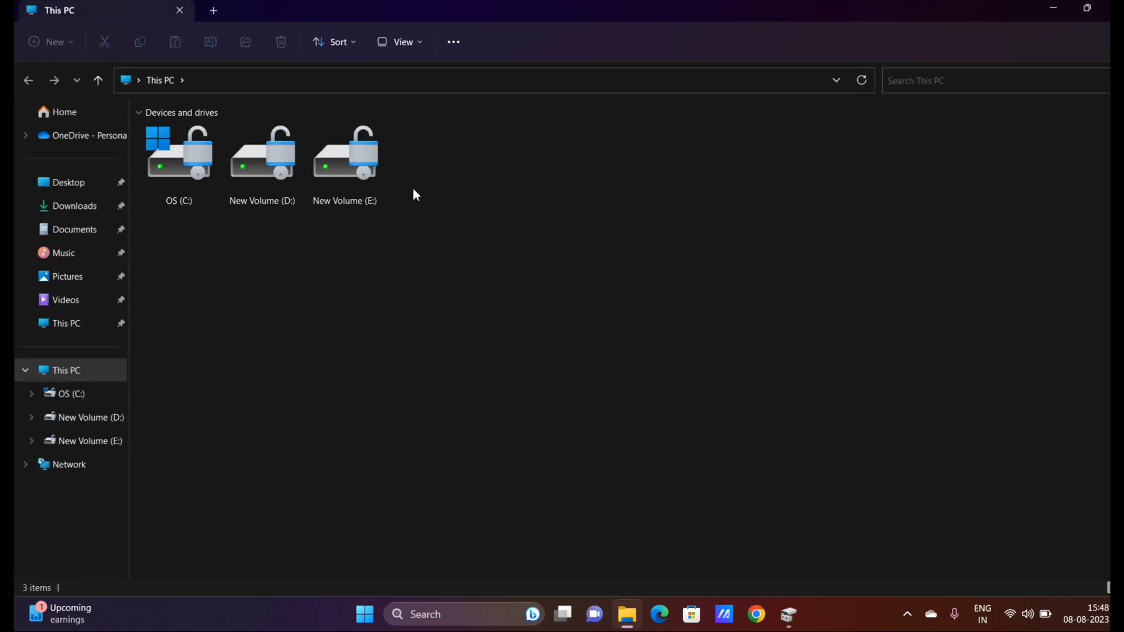
click(328, 170)
right_click(329, 170)
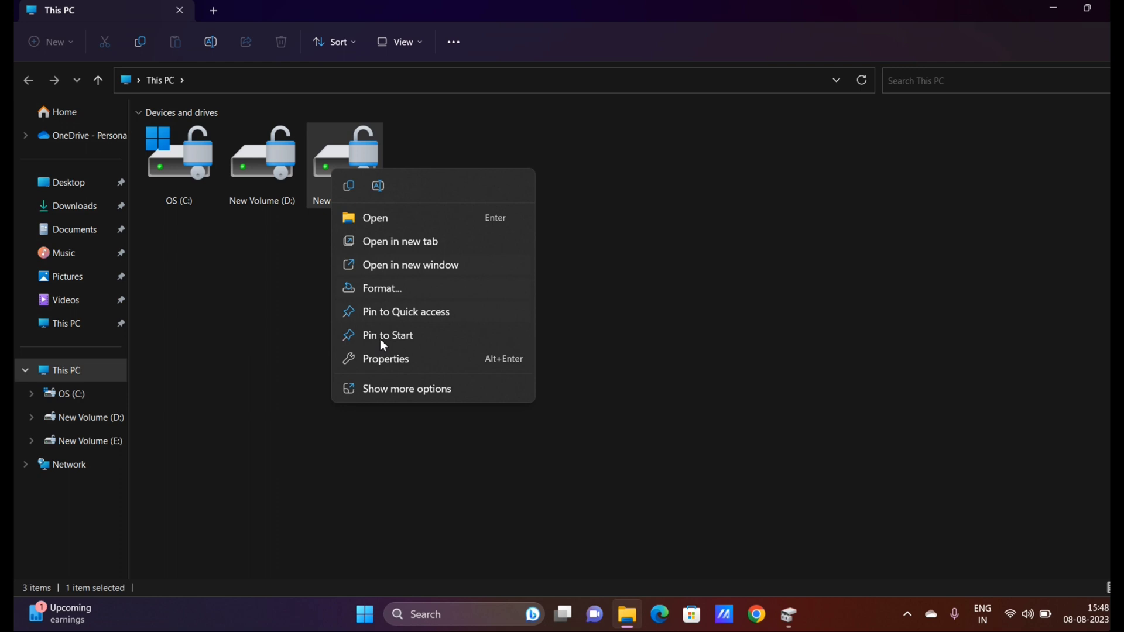
click(404, 389)
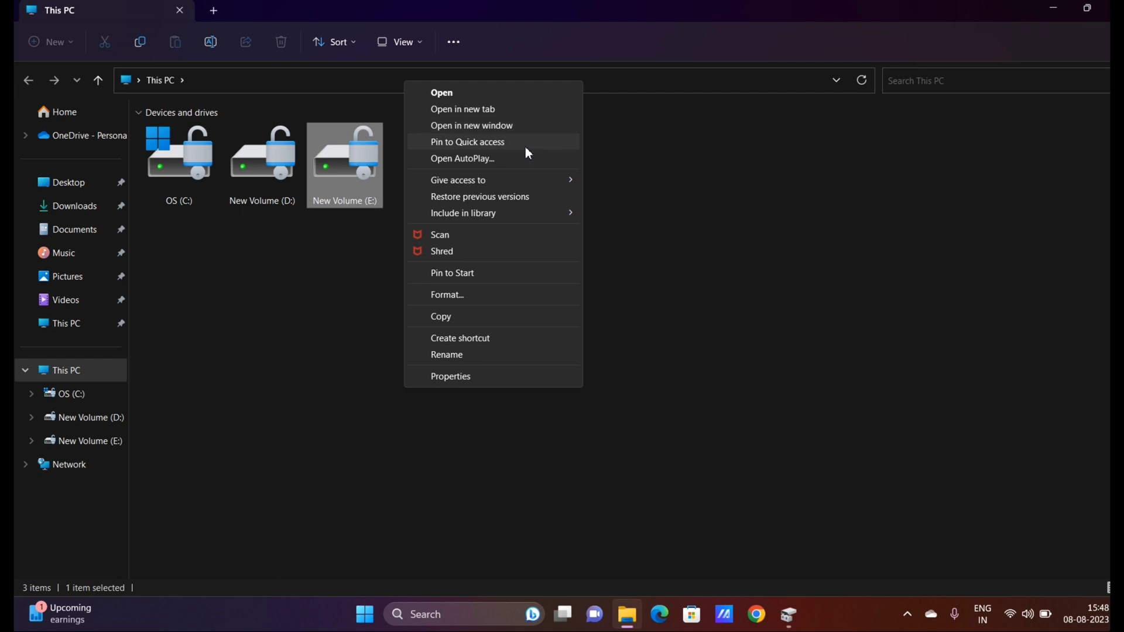
mouse_move(543, 180)
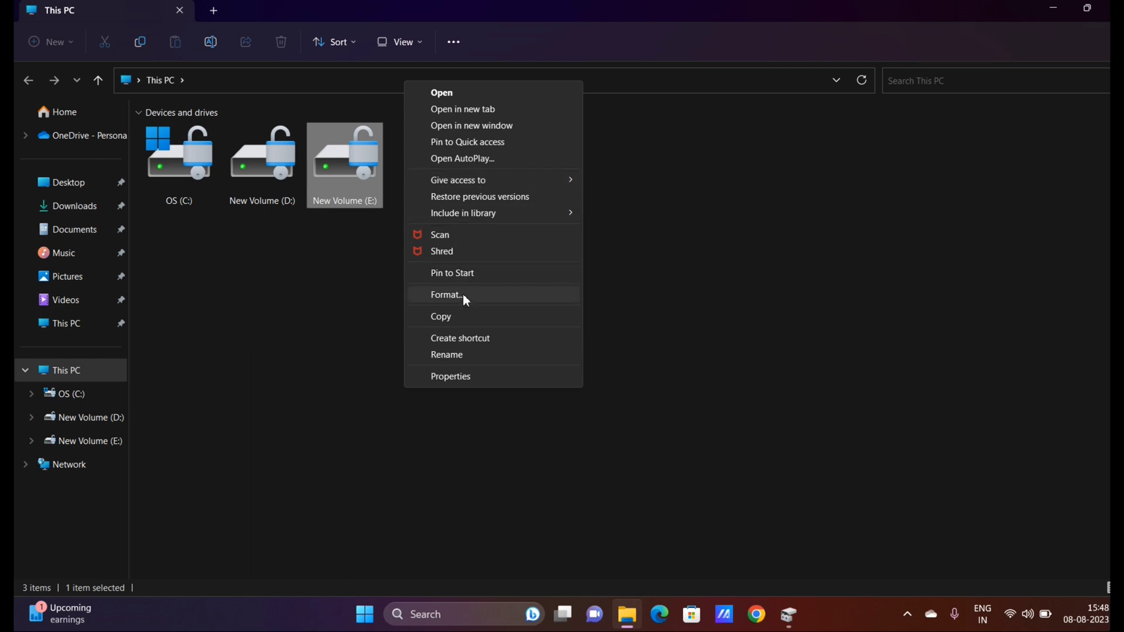
Examine the general, tools, hardware and sharing properties of New Volume (E:), and close the properties
click(459, 376)
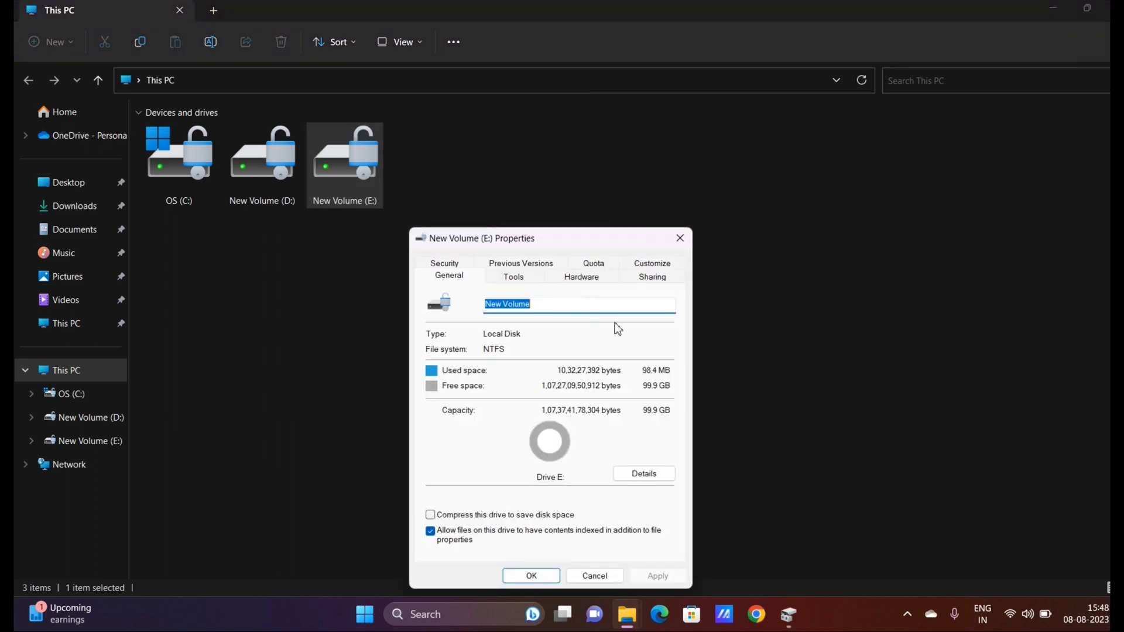
click(519, 264)
click(469, 266)
click(586, 267)
click(644, 265)
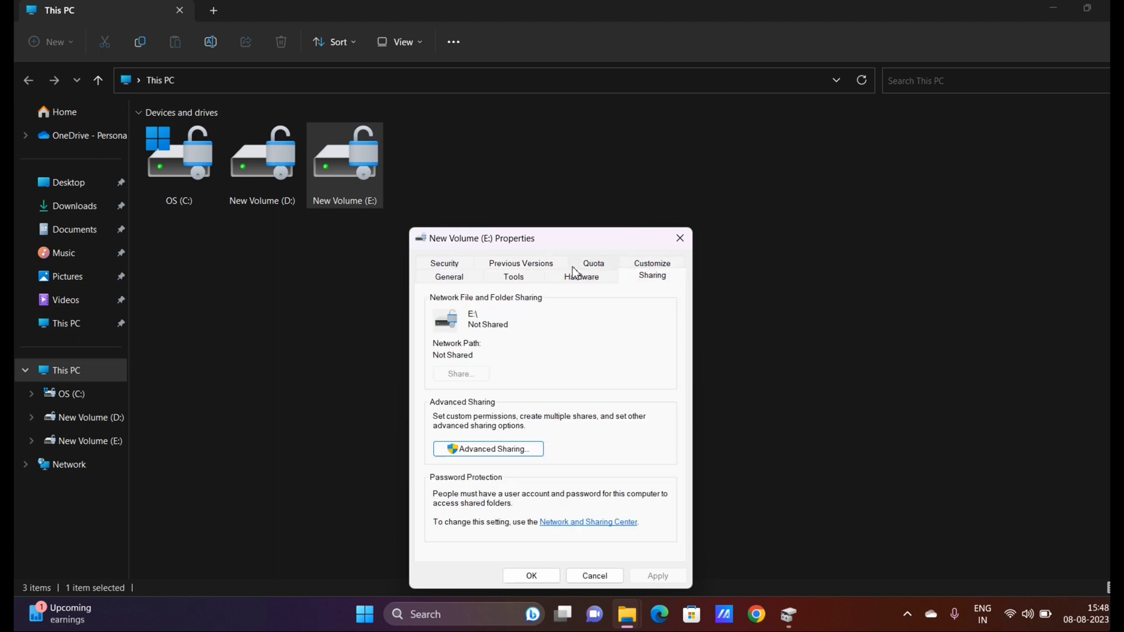
click(465, 280)
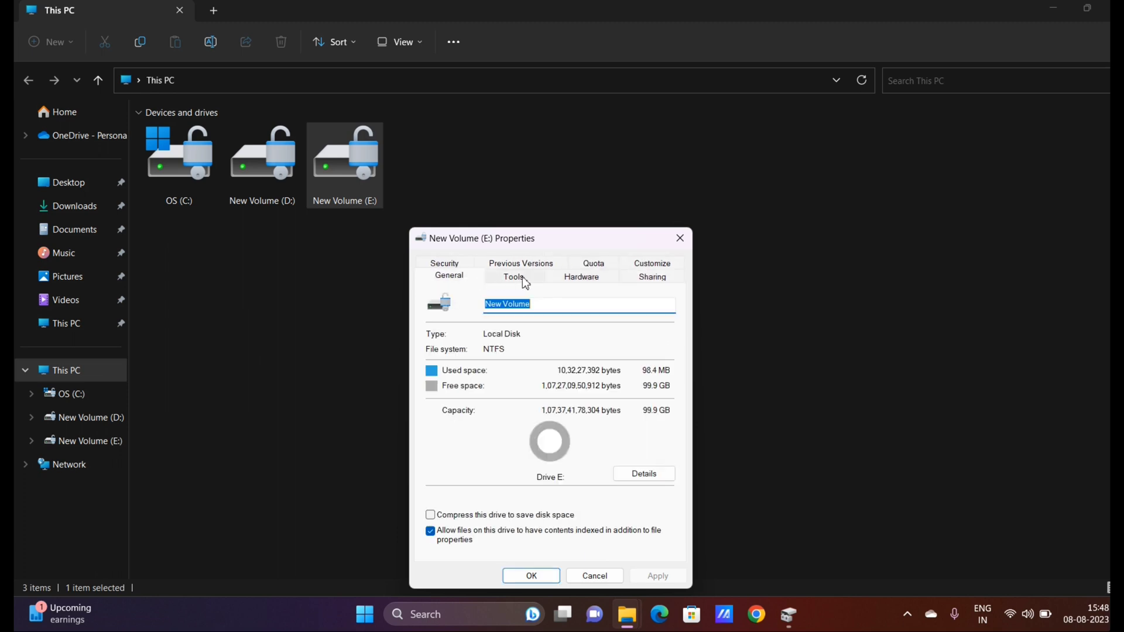
click(526, 283)
click(581, 284)
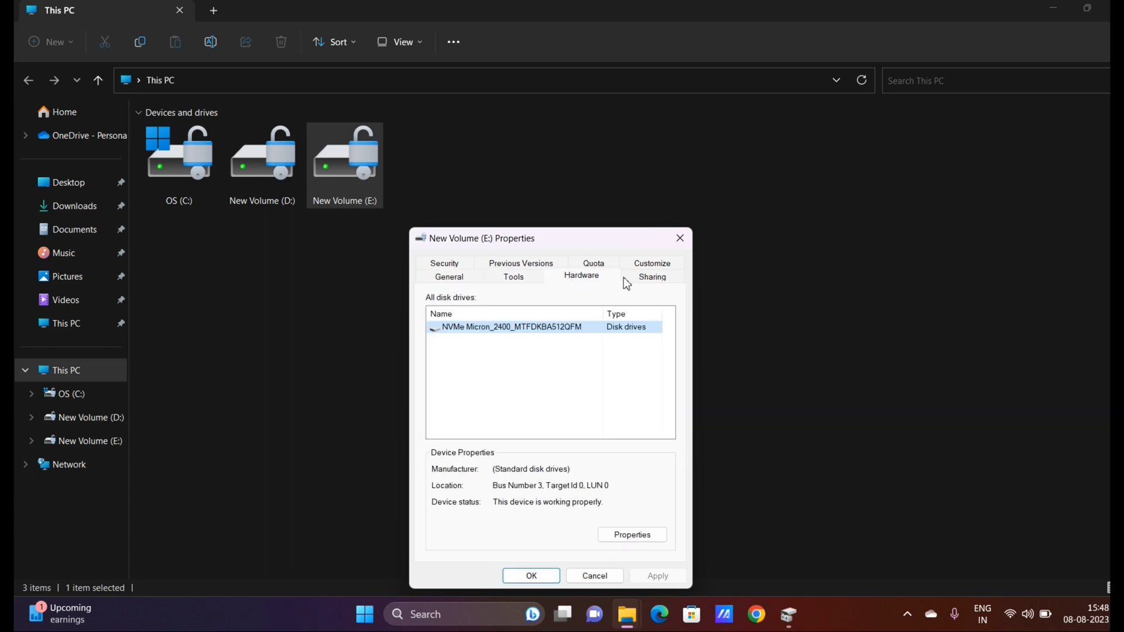
click(638, 282)
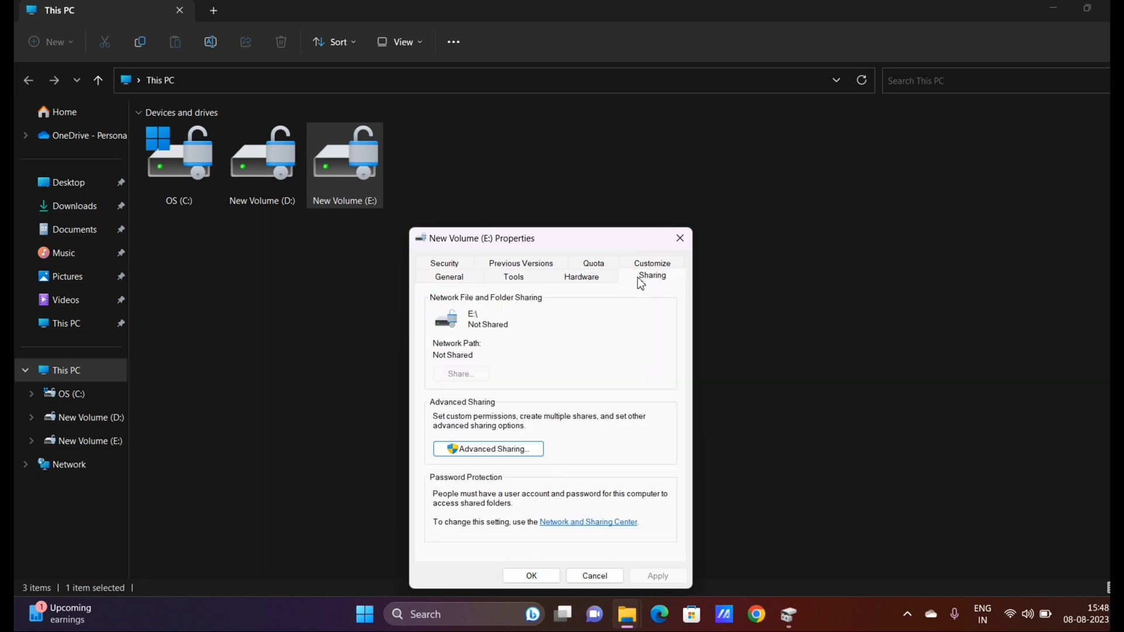
click(584, 286)
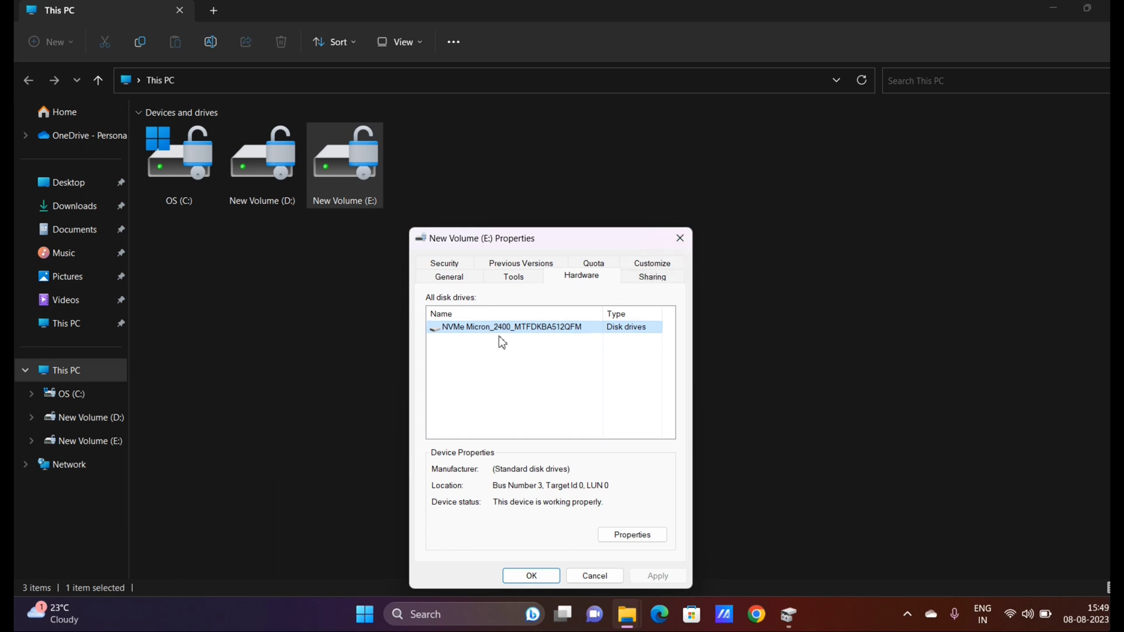
click(677, 238)
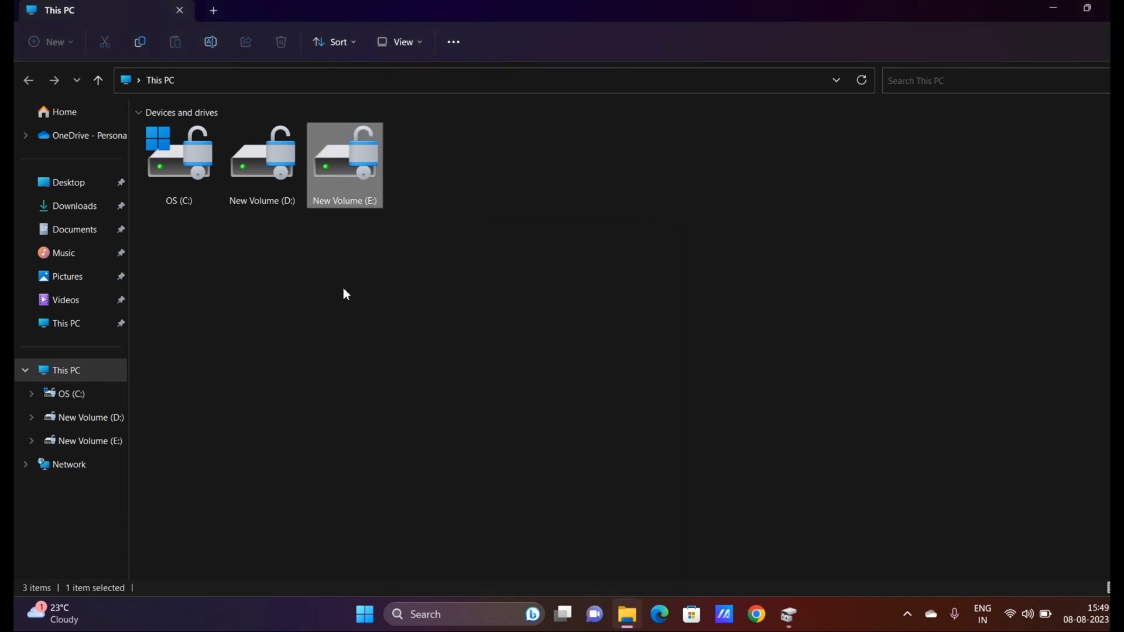
Look at the contents of New Volume (D:) and the drive overview in This PC, closing File Explorer after each
double_click(275, 189)
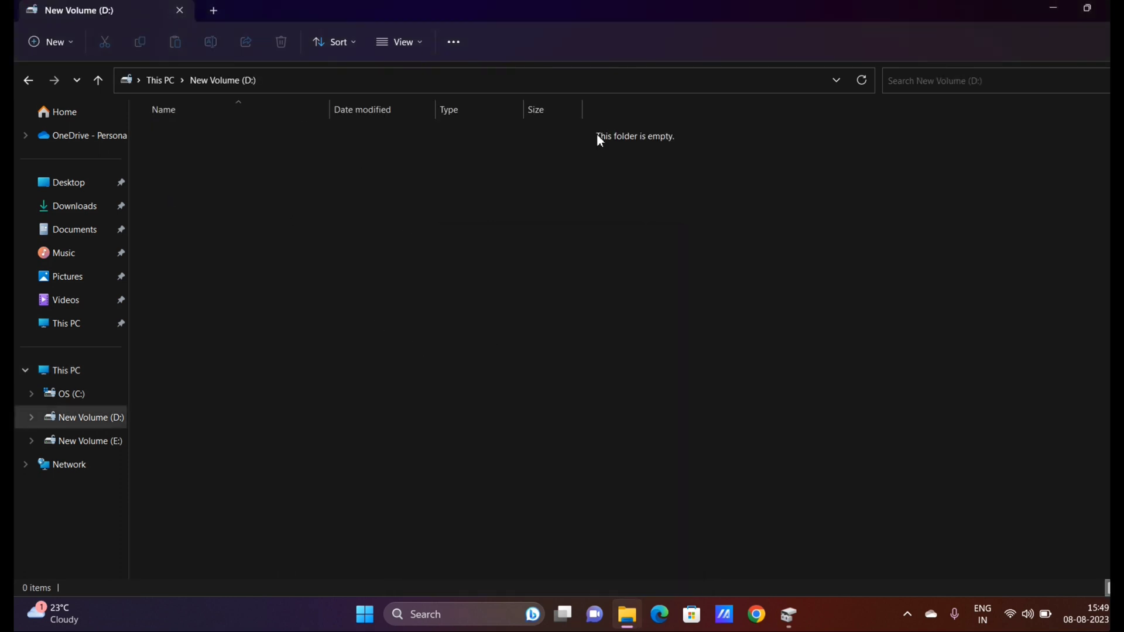
click(1109, 8)
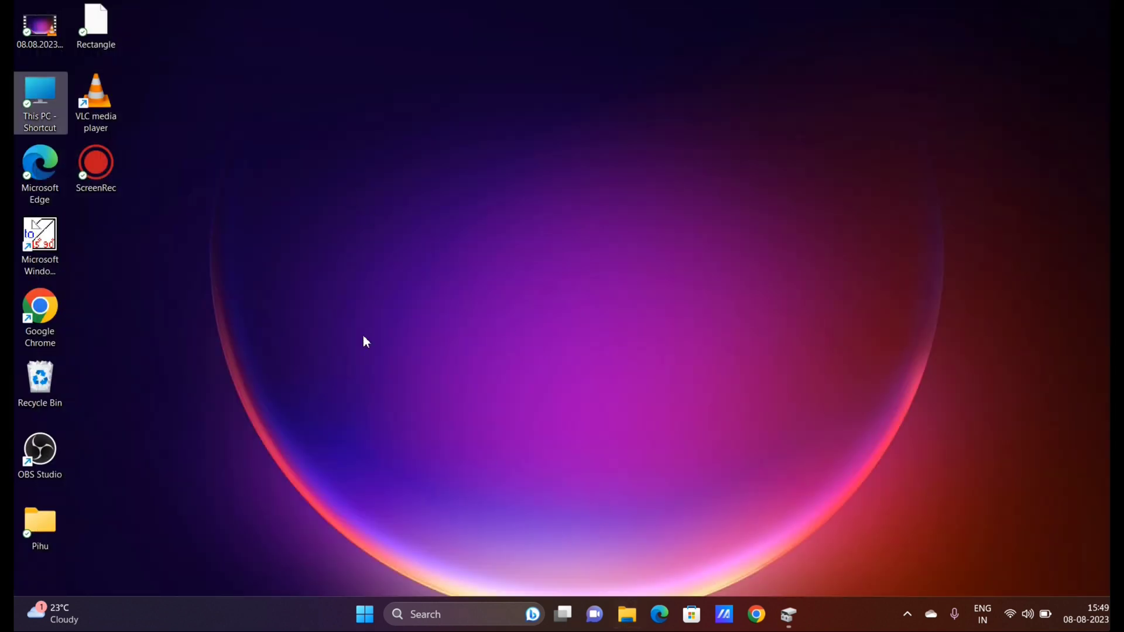
click(433, 614)
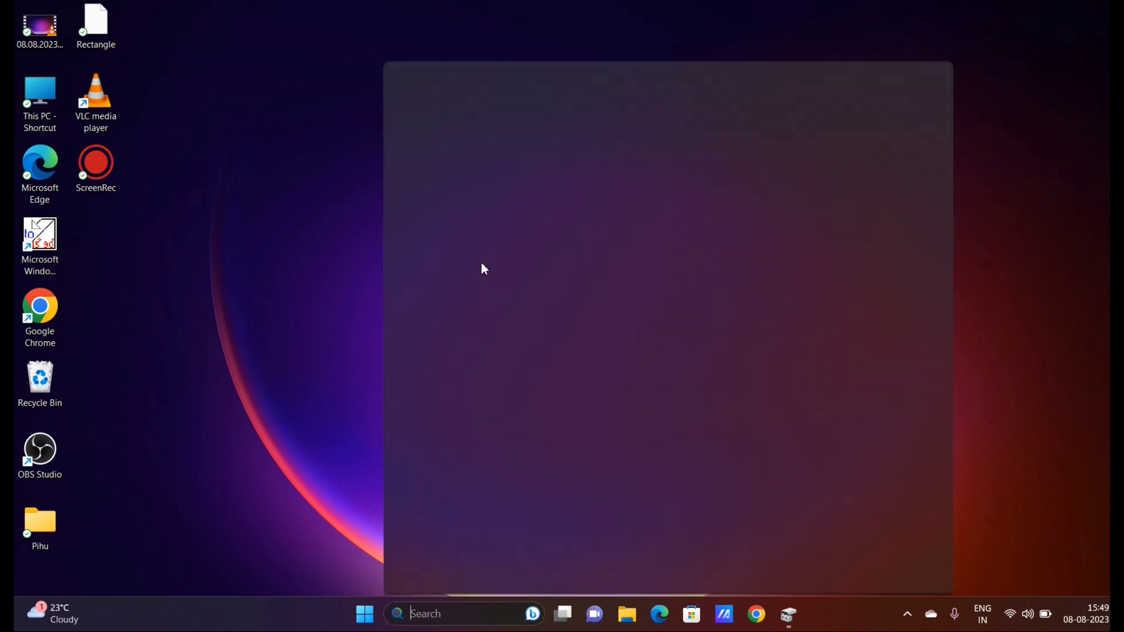
click(300, 224)
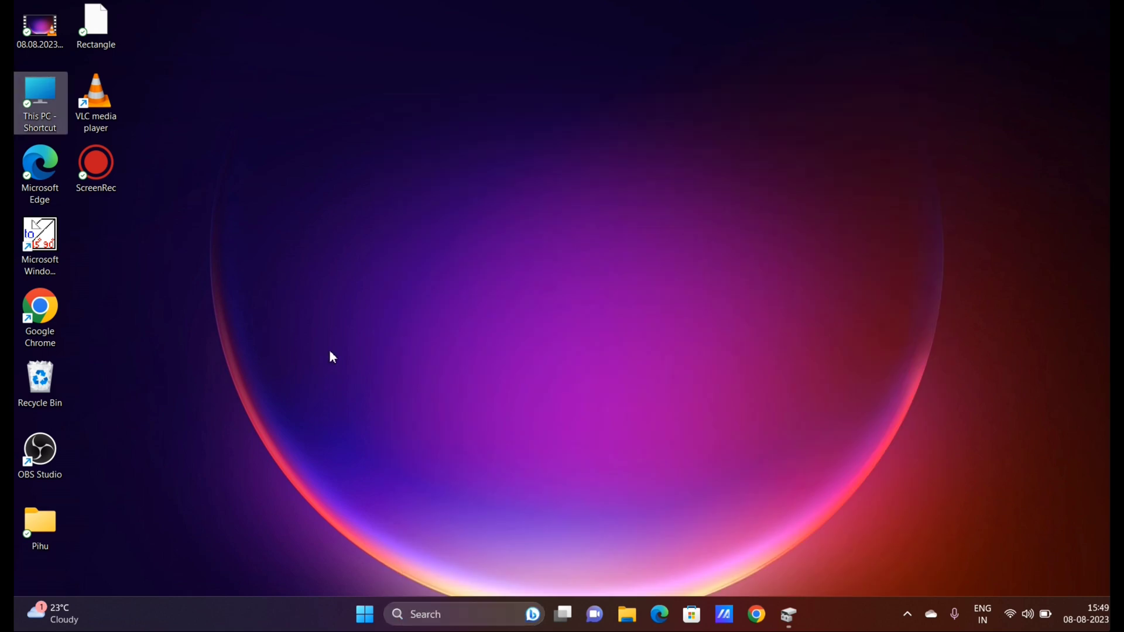
double_click(45, 107)
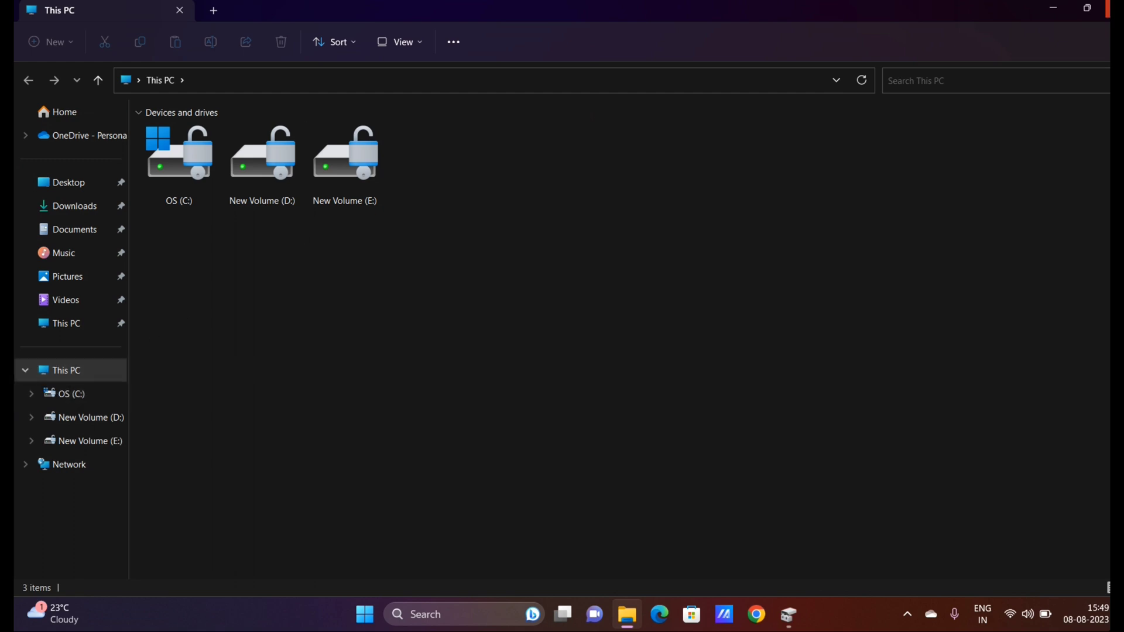
click(1109, 8)
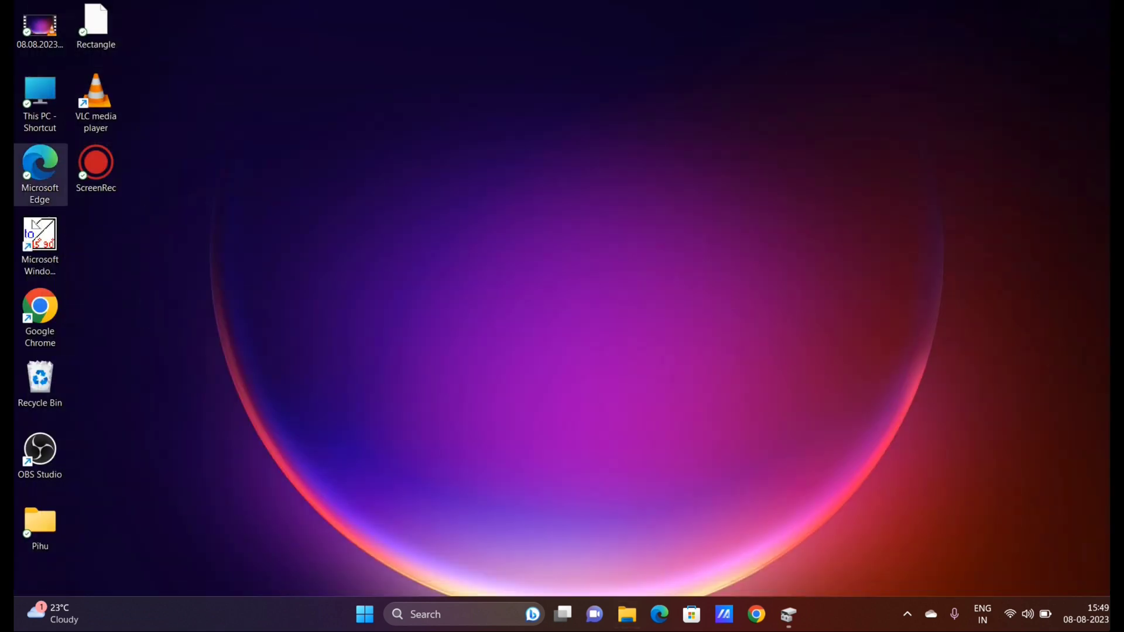
Open Computer Management from the This PC shortcut, view the partitions in Disk Management, and close it
right_click(36, 111)
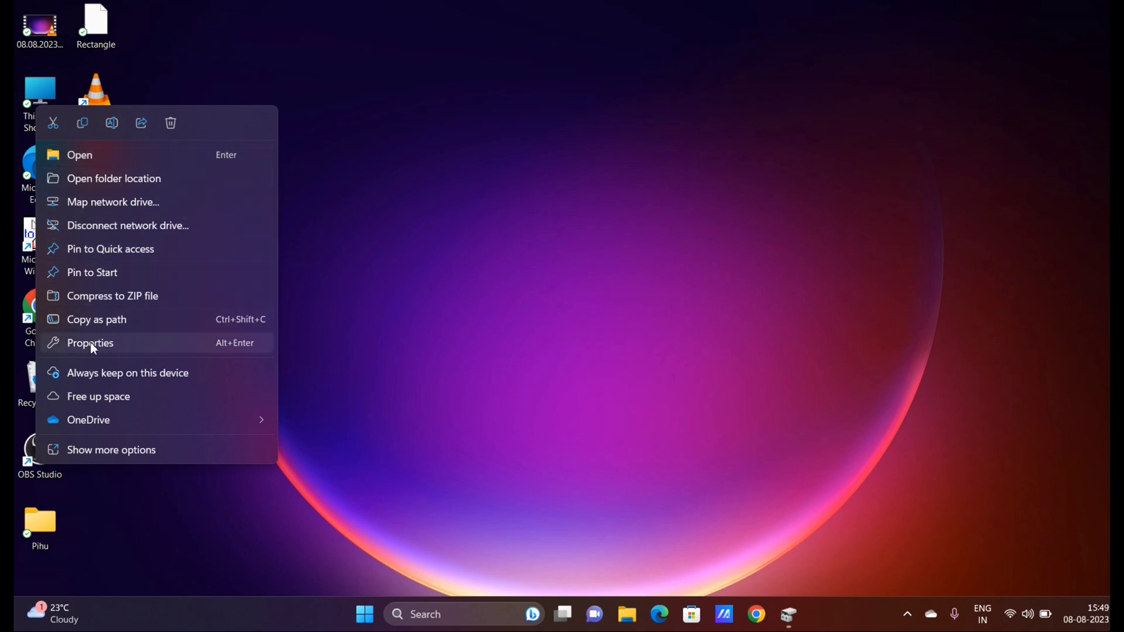
click(91, 448)
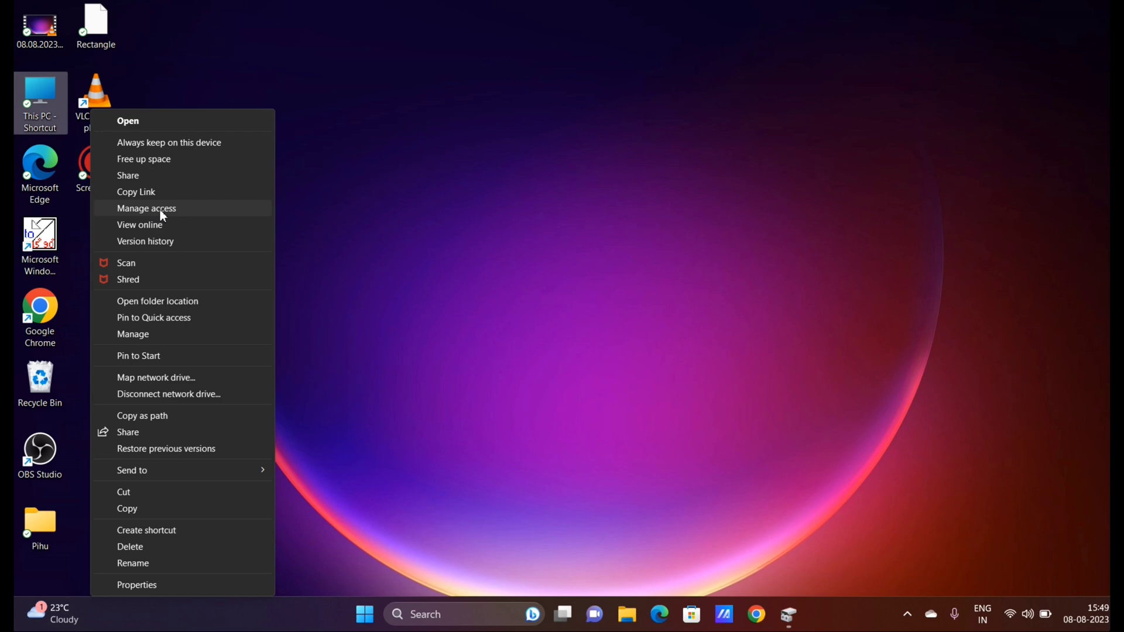
click(153, 338)
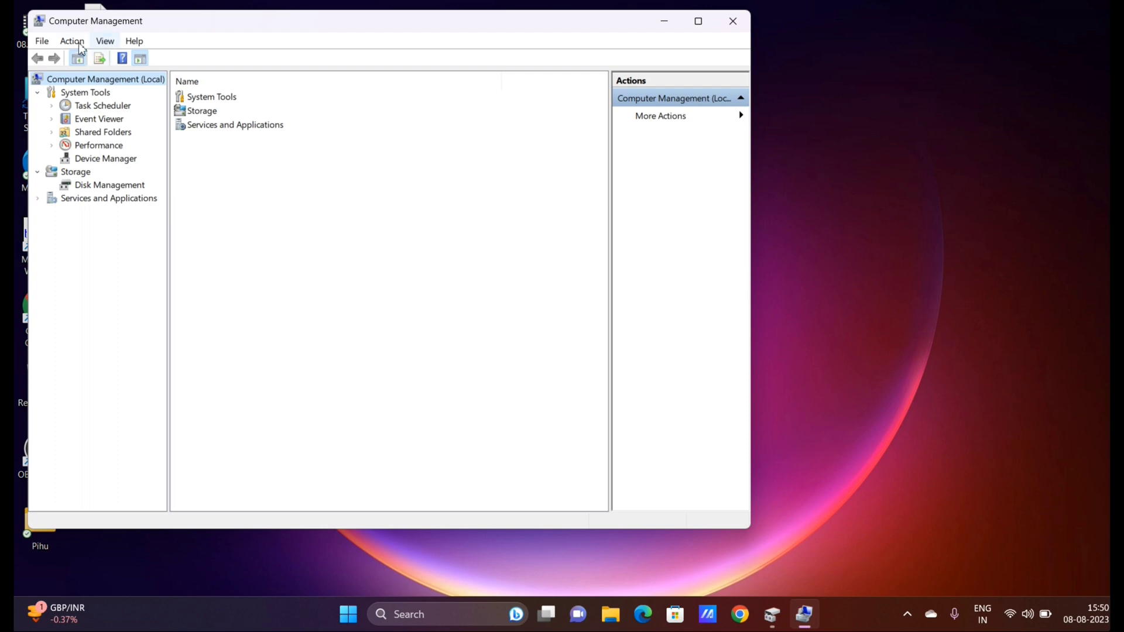
click(83, 188)
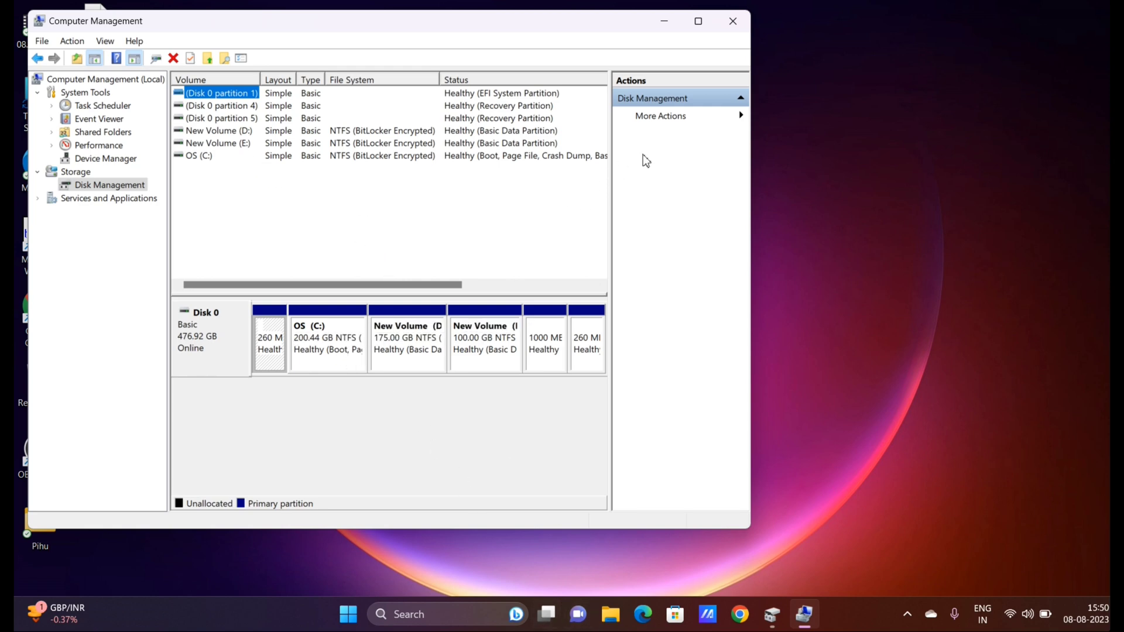
click(733, 23)
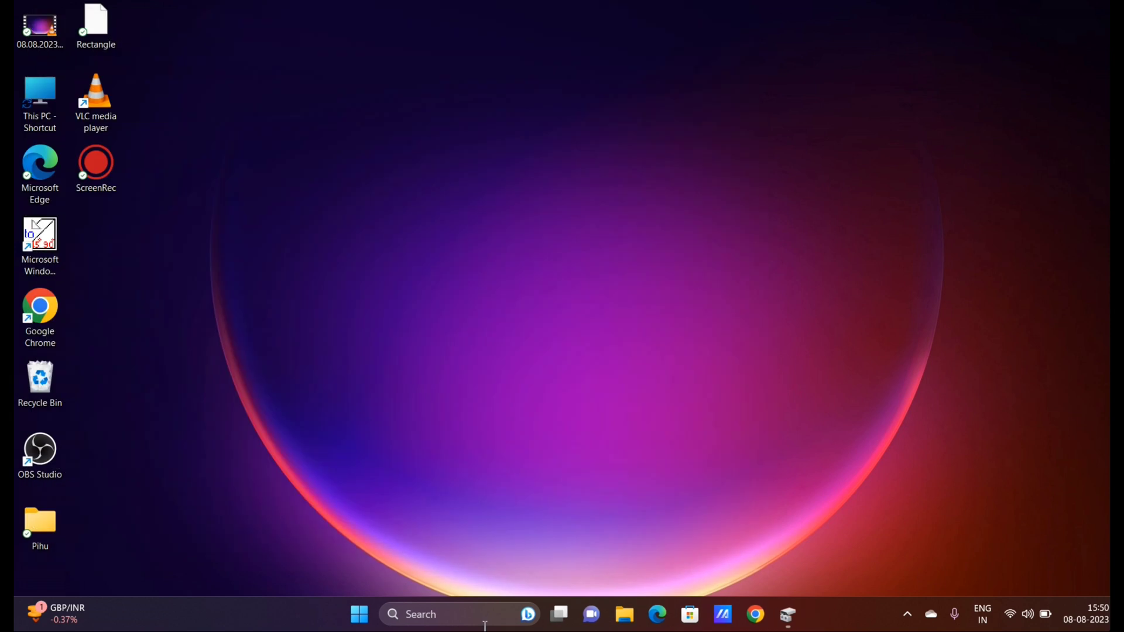
click(431, 626)
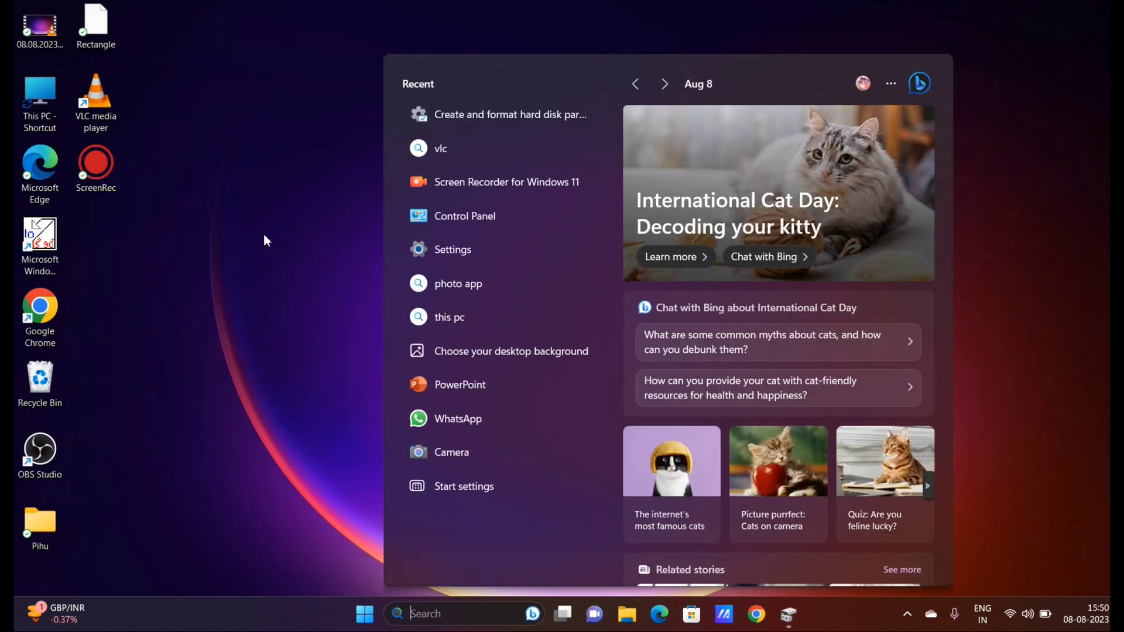
click(282, 176)
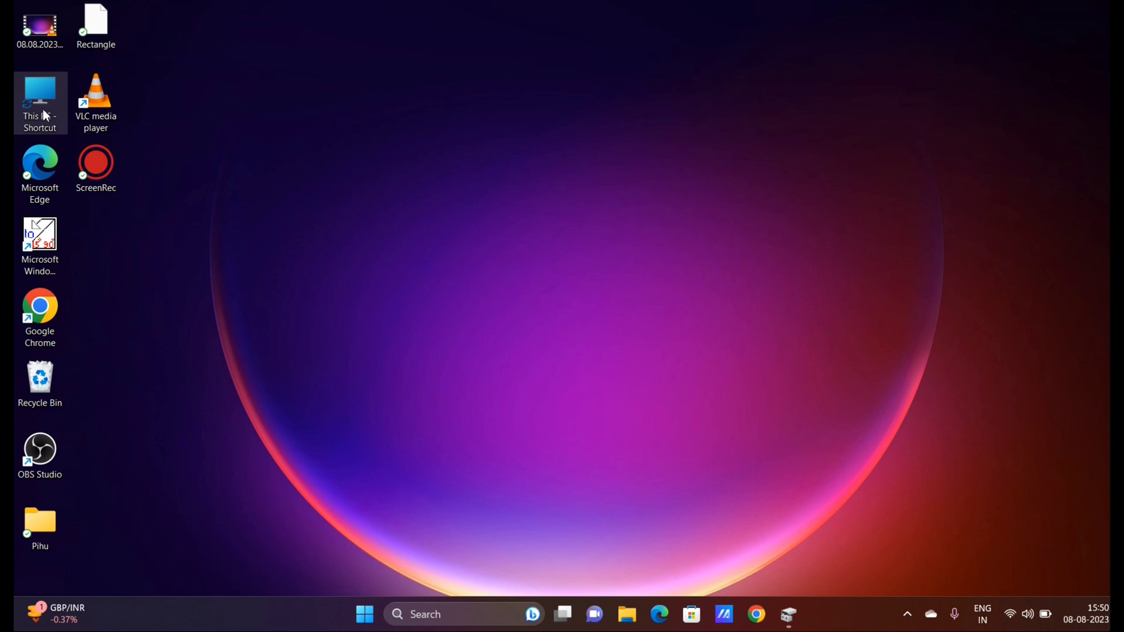
right_click(44, 111)
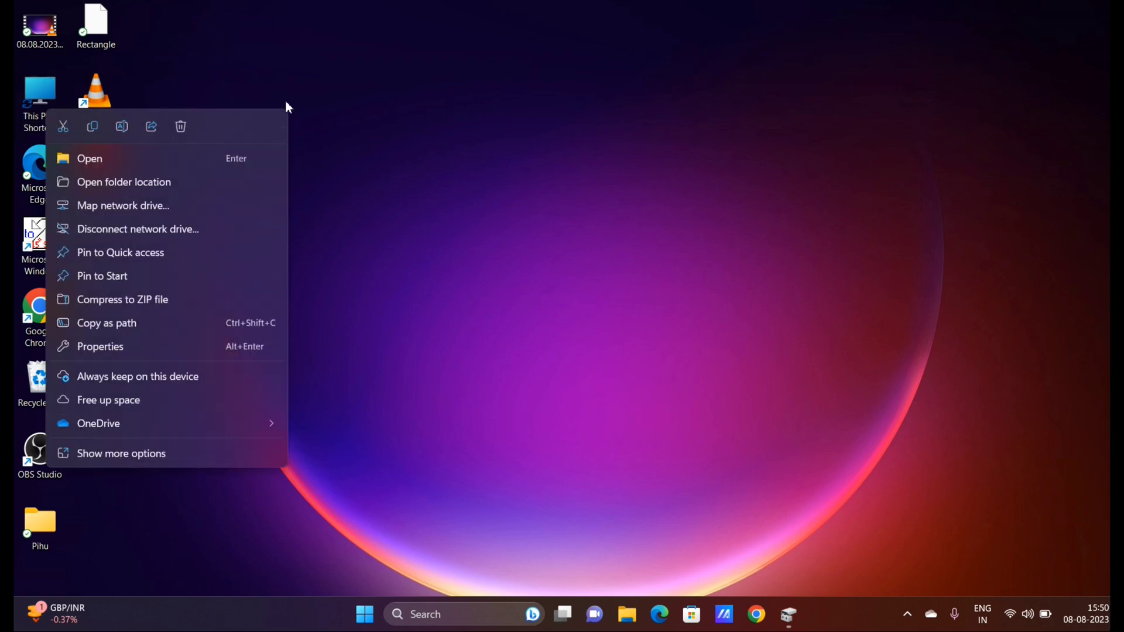
key(Escape)
Open This PC in File Explorer and launch Computer Management through its Manage option
double_click(36, 99)
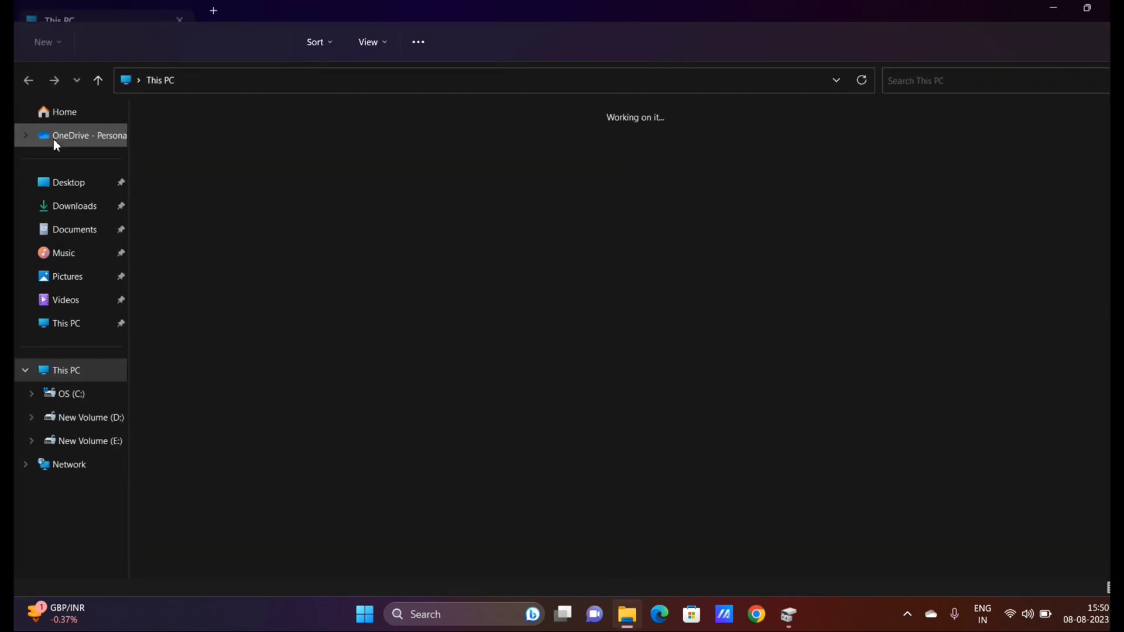
right_click(58, 374)
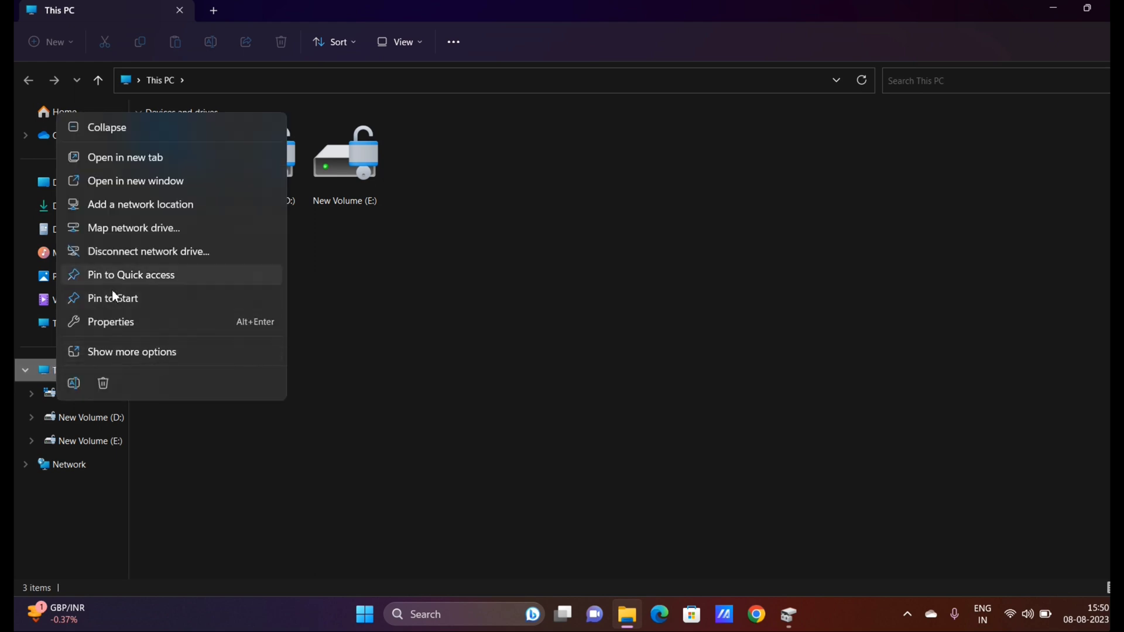
click(115, 354)
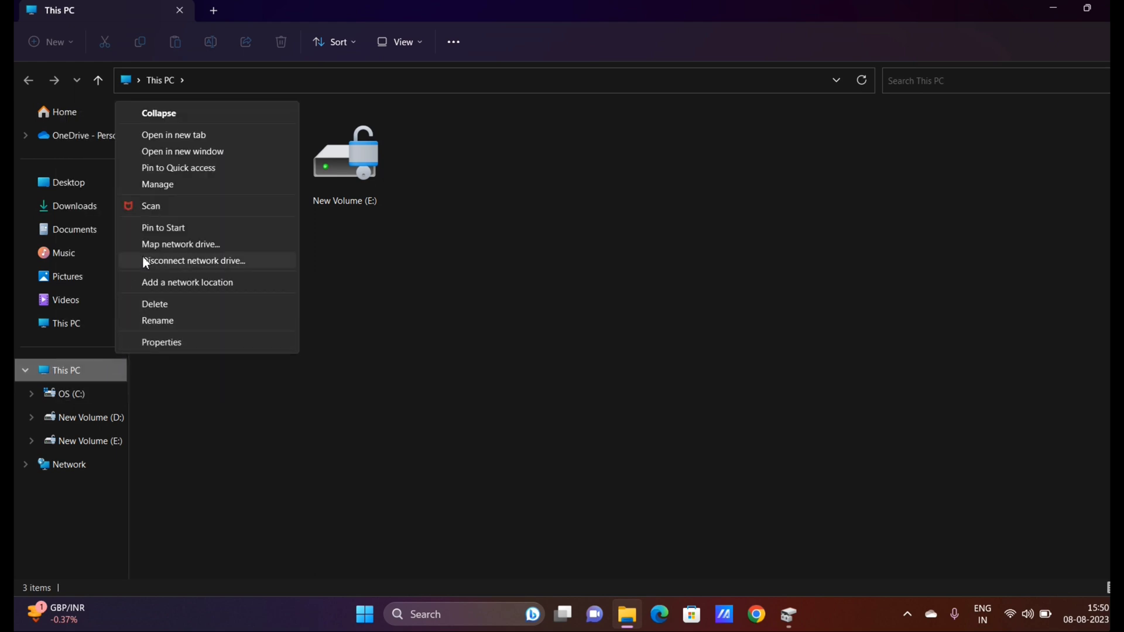
click(155, 184)
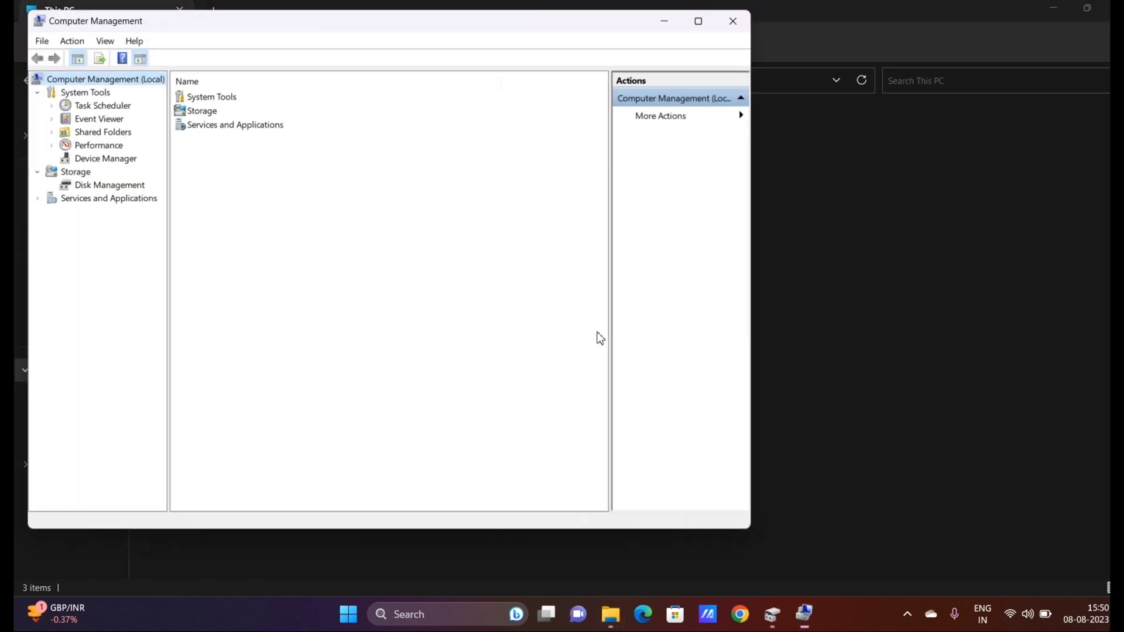
Open Disk Management and examine the OS (C:), New Volume (D:) and New Volume (E:) partitions on Disk 0
click(89, 186)
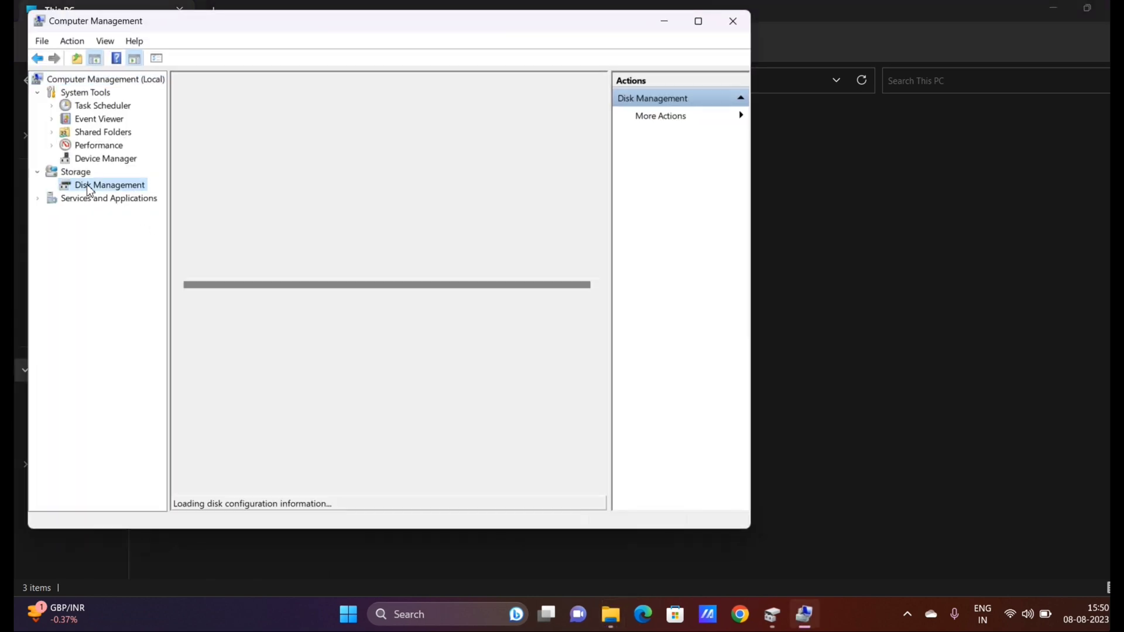
click(318, 365)
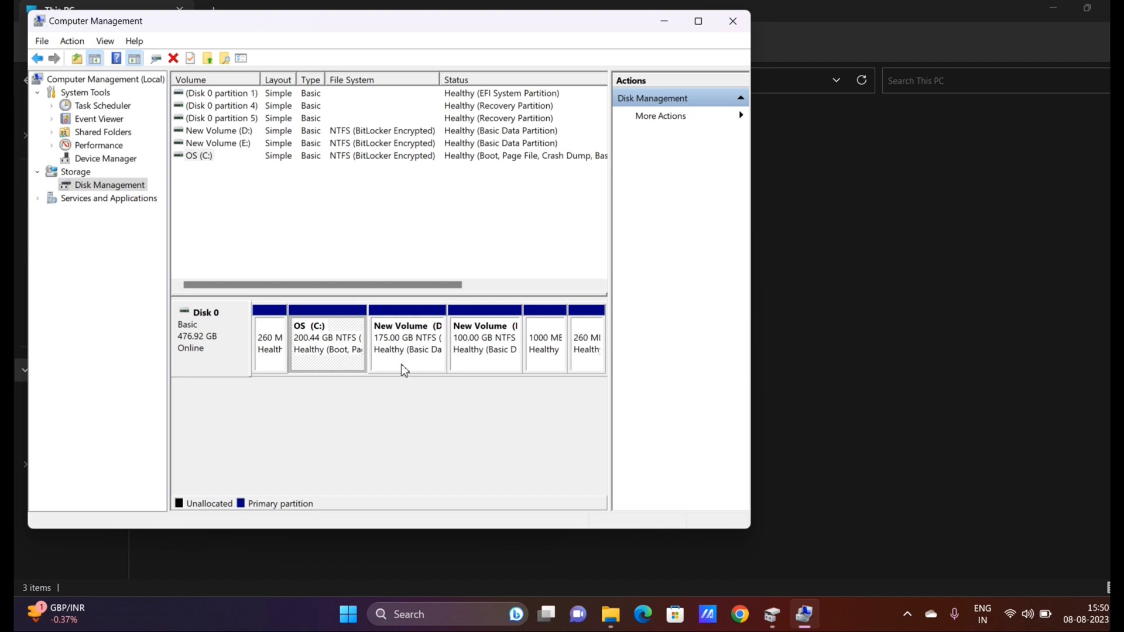
click(403, 363)
click(473, 357)
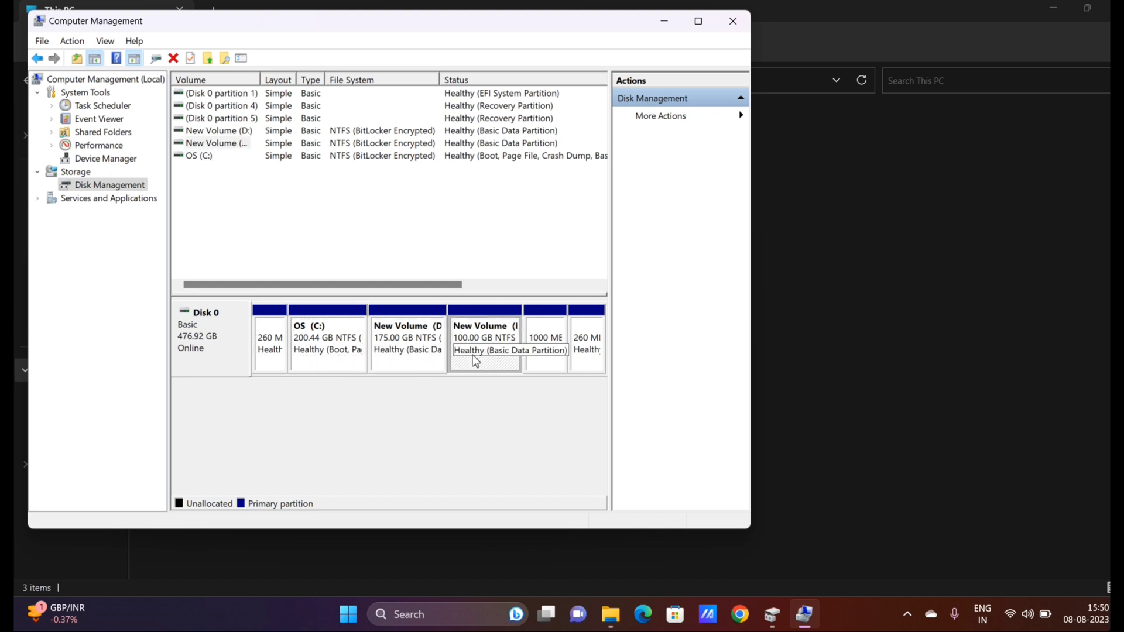
click(403, 365)
click(337, 360)
click(393, 359)
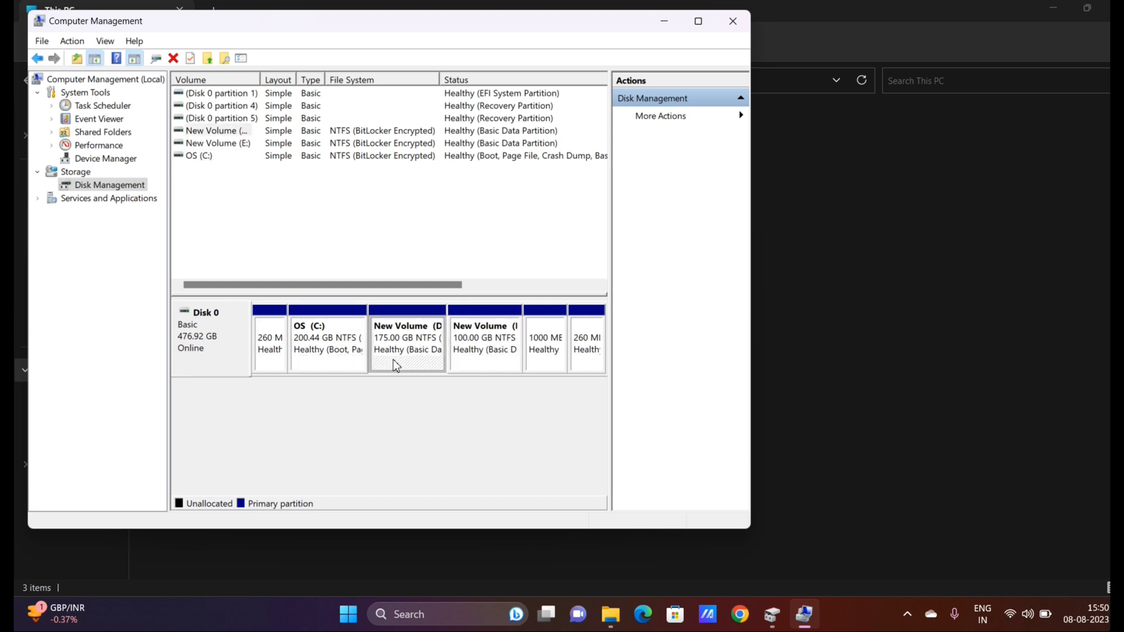
click(492, 360)
click(418, 365)
click(341, 369)
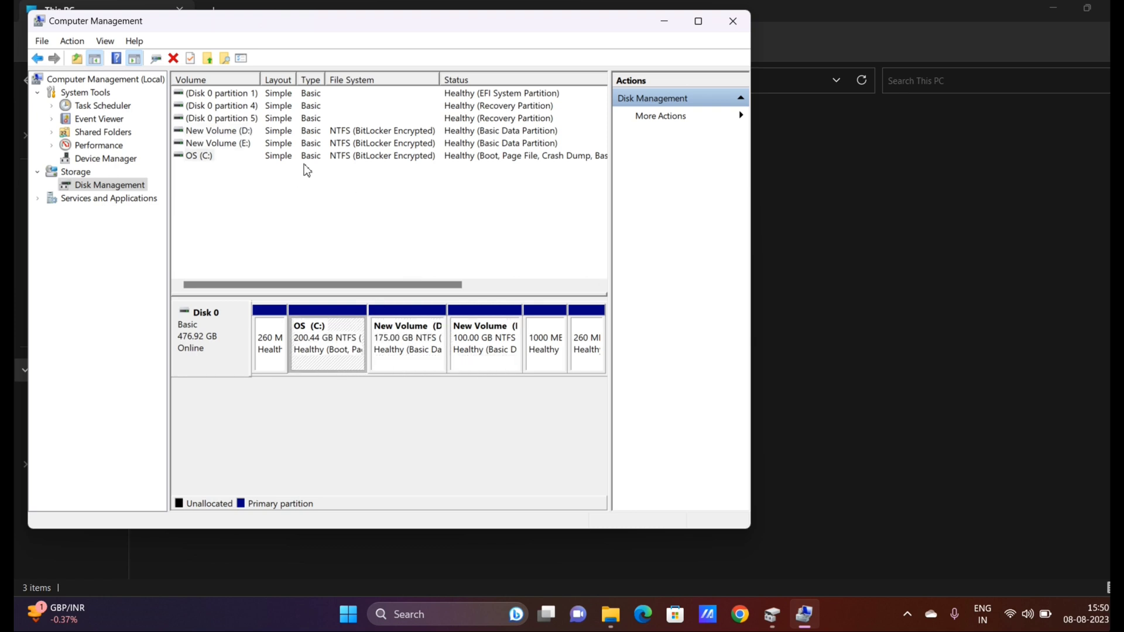
Check the entries for New Volume (D:), New Volume (E:) and OS (C:) in the volume list
click(354, 132)
click(244, 132)
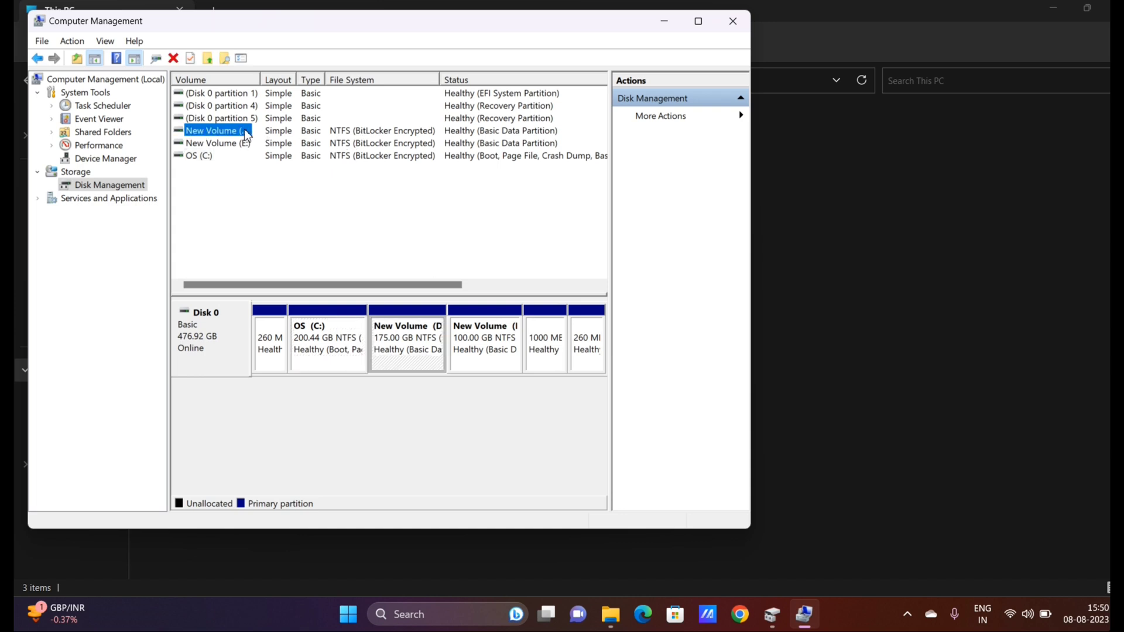
click(237, 144)
click(213, 159)
click(206, 155)
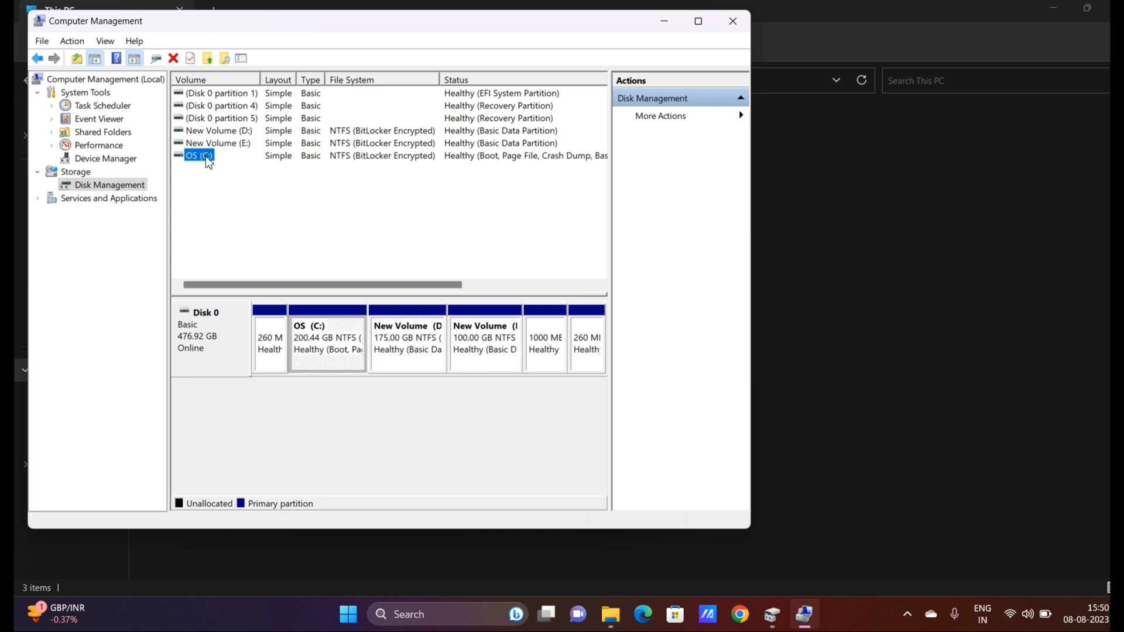
click(212, 185)
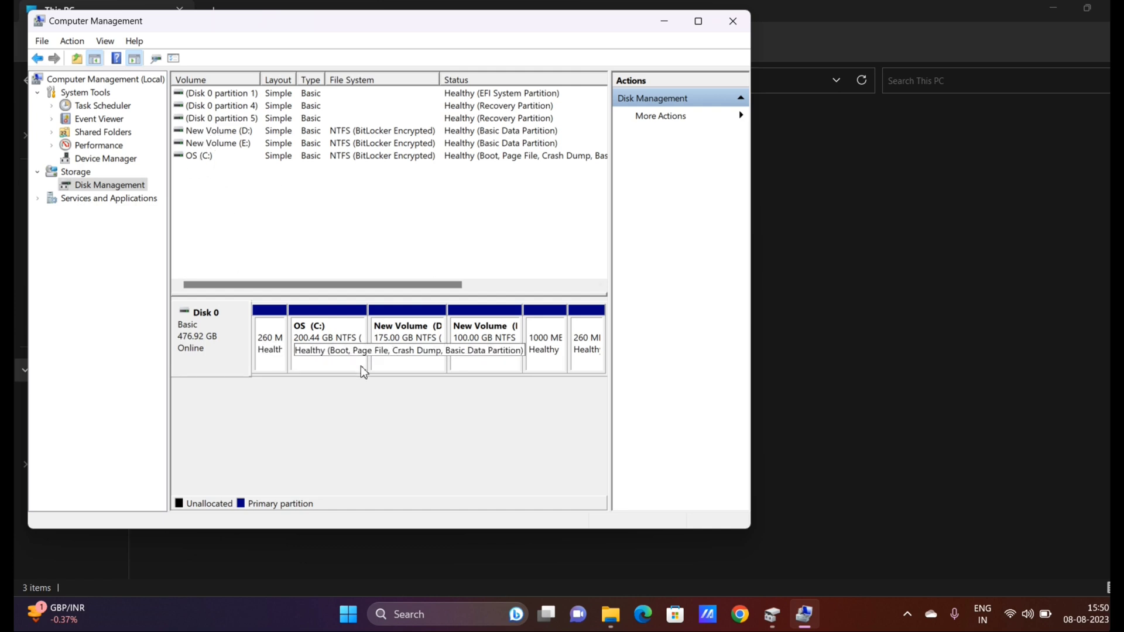
Review the volume operations offered for OS (C:) and New Volume (D:), look at New Volume (E:), and close Computer Management
click(408, 361)
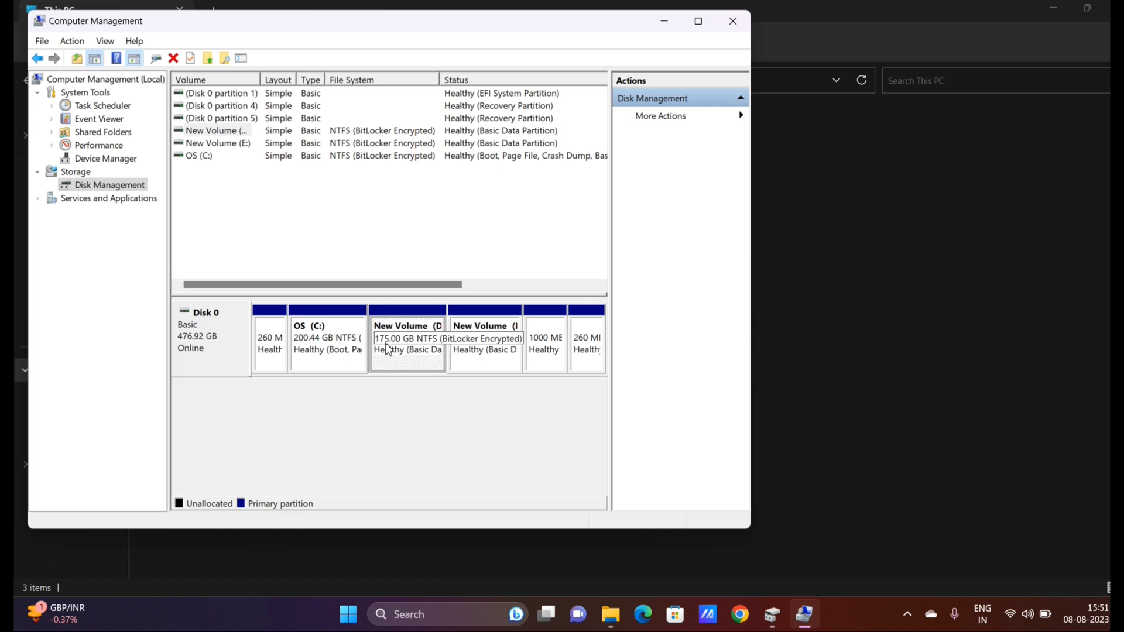
click(329, 362)
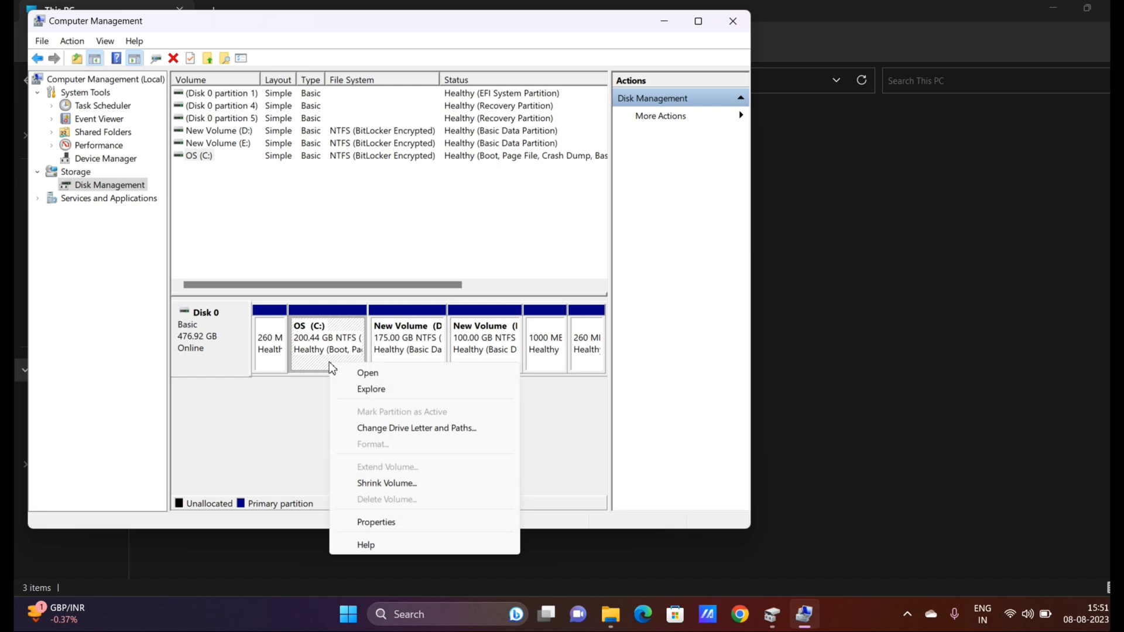
click(384, 349)
right_click(384, 348)
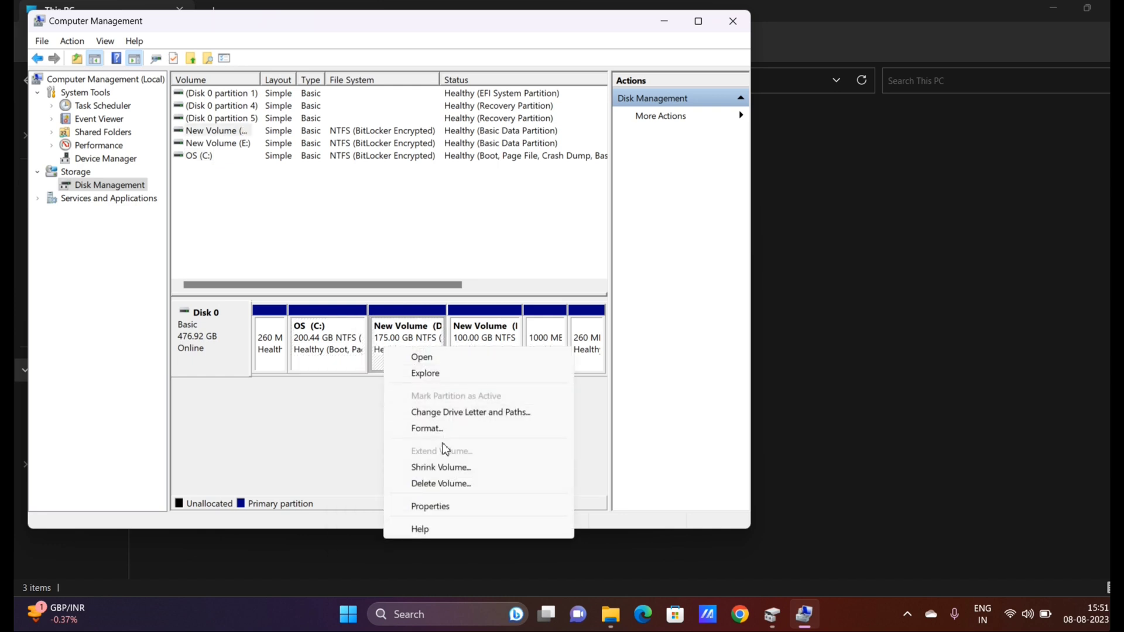
click(473, 334)
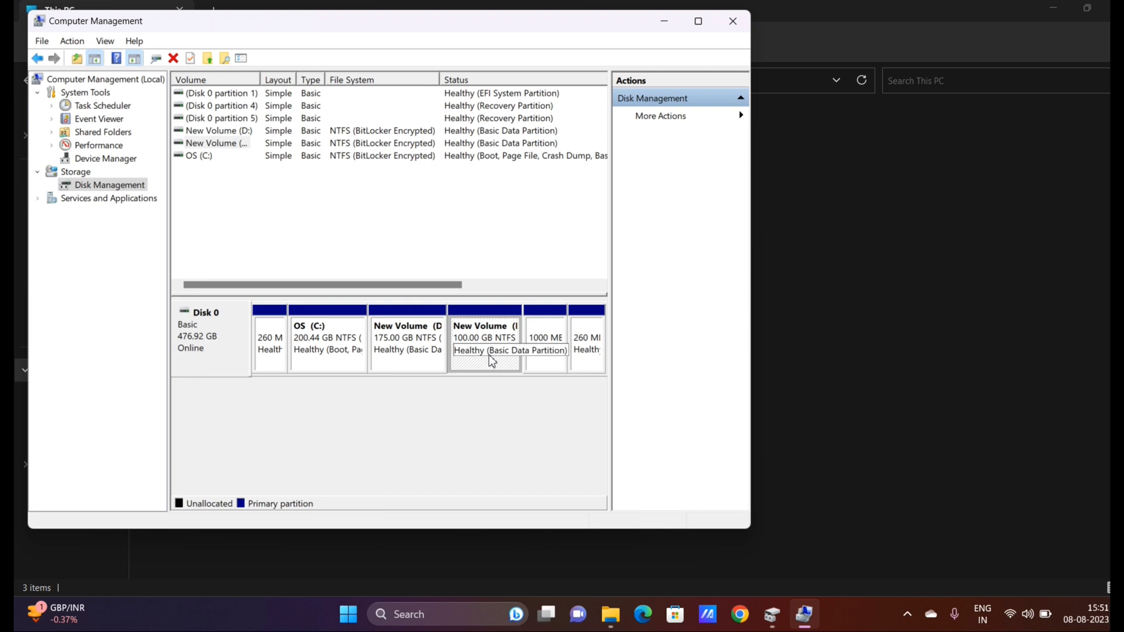
click(480, 208)
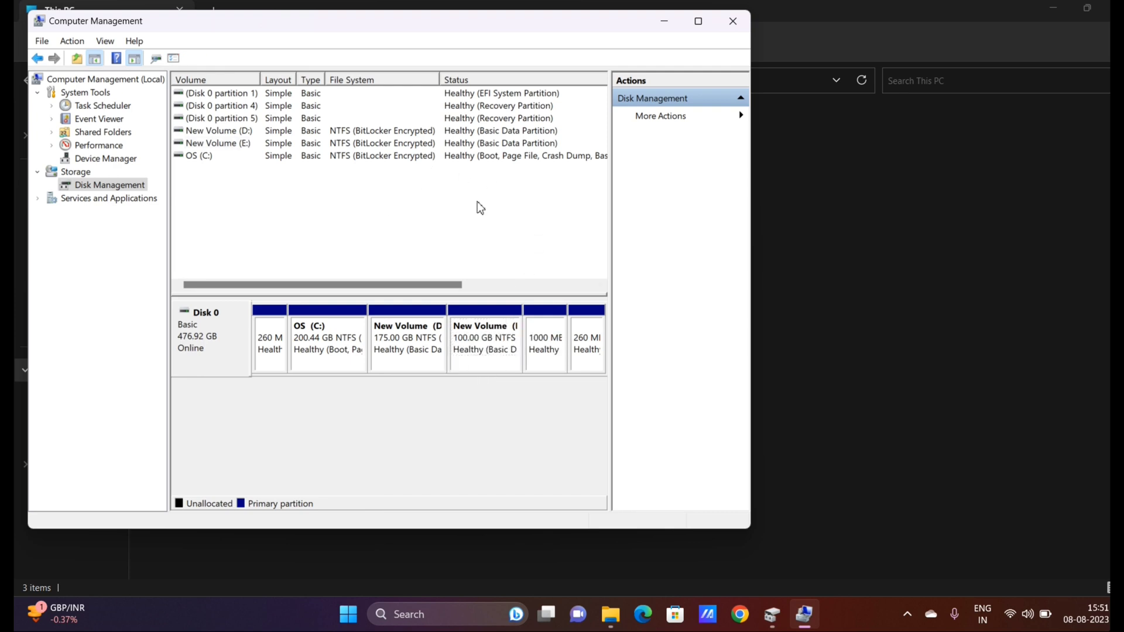
click(729, 29)
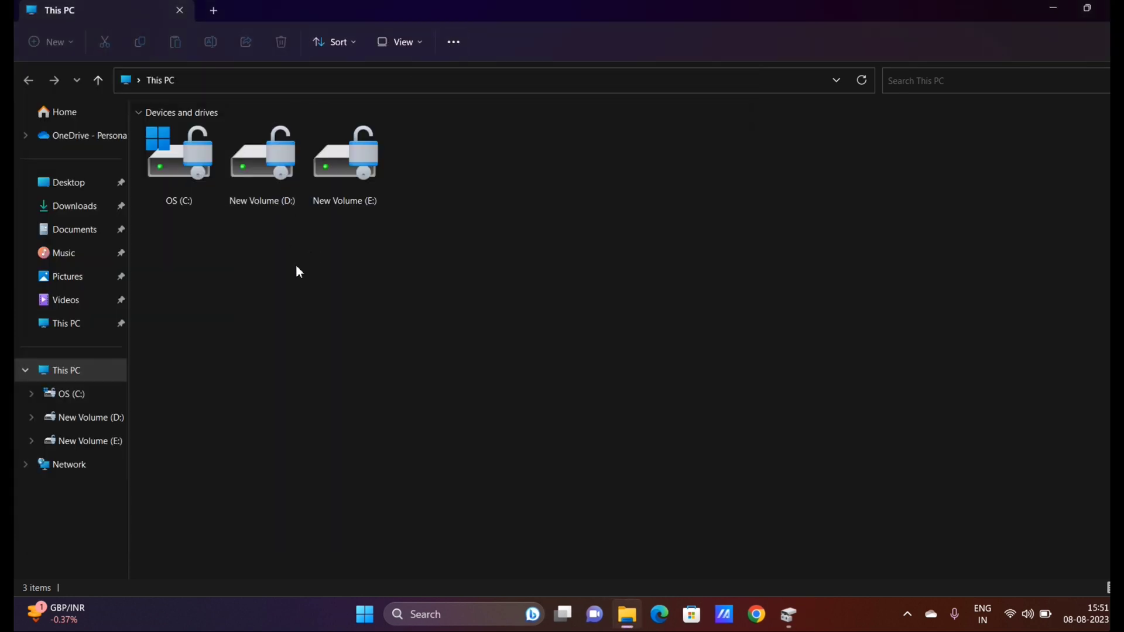
Collapse the This PC tree in File Explorer and look over the OS (C:) and New Volume (E:) drives
double_click(99, 371)
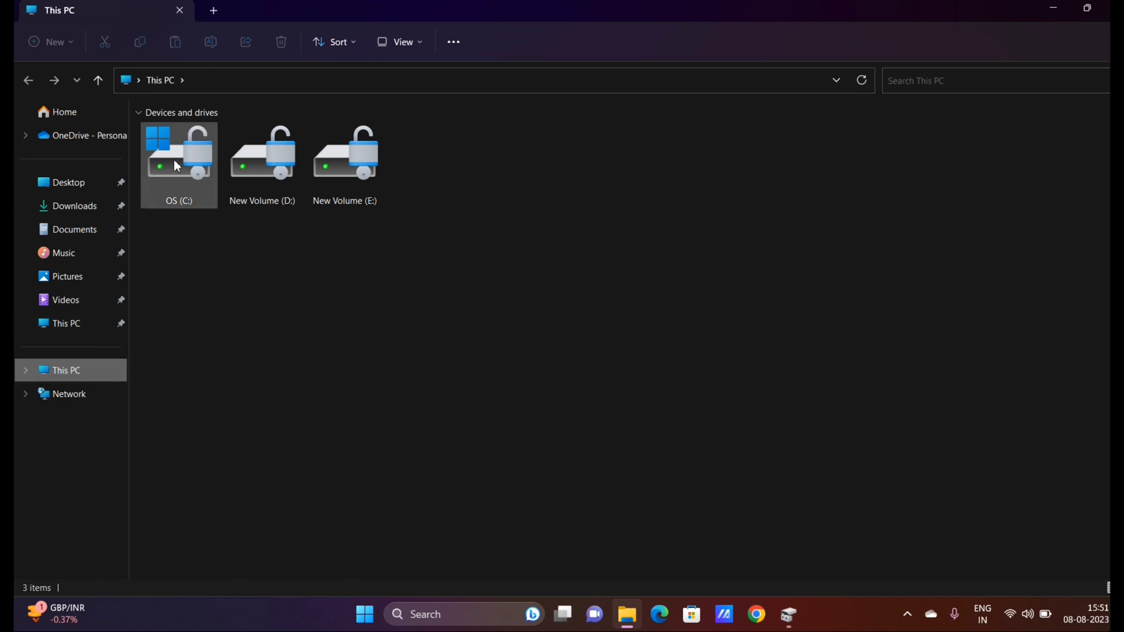
click(199, 170)
click(343, 166)
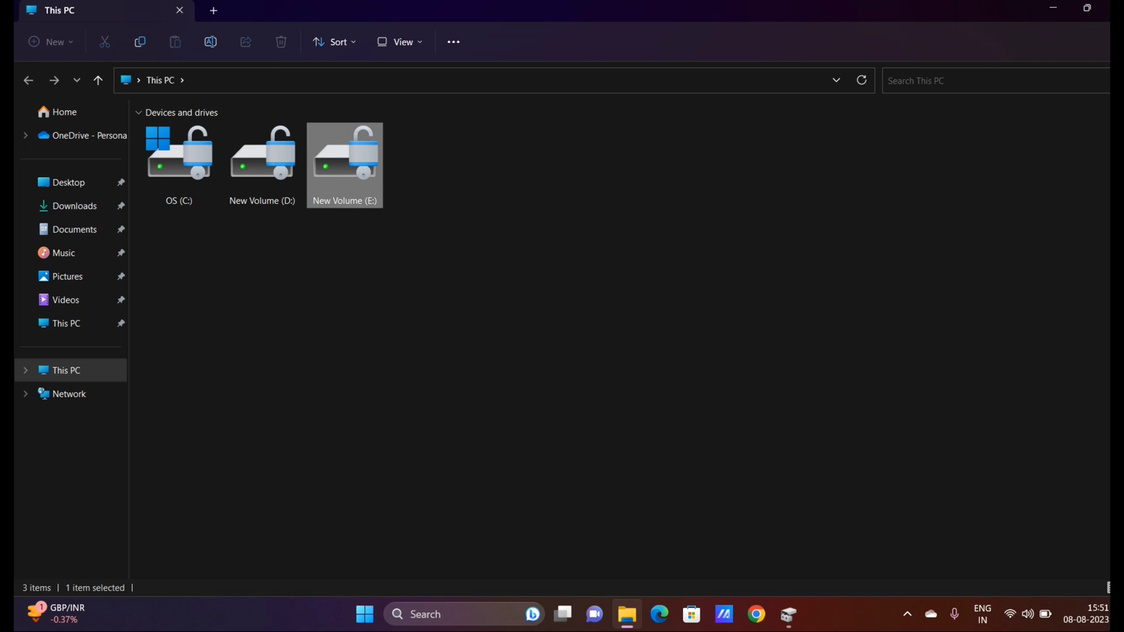
click(1104, 23)
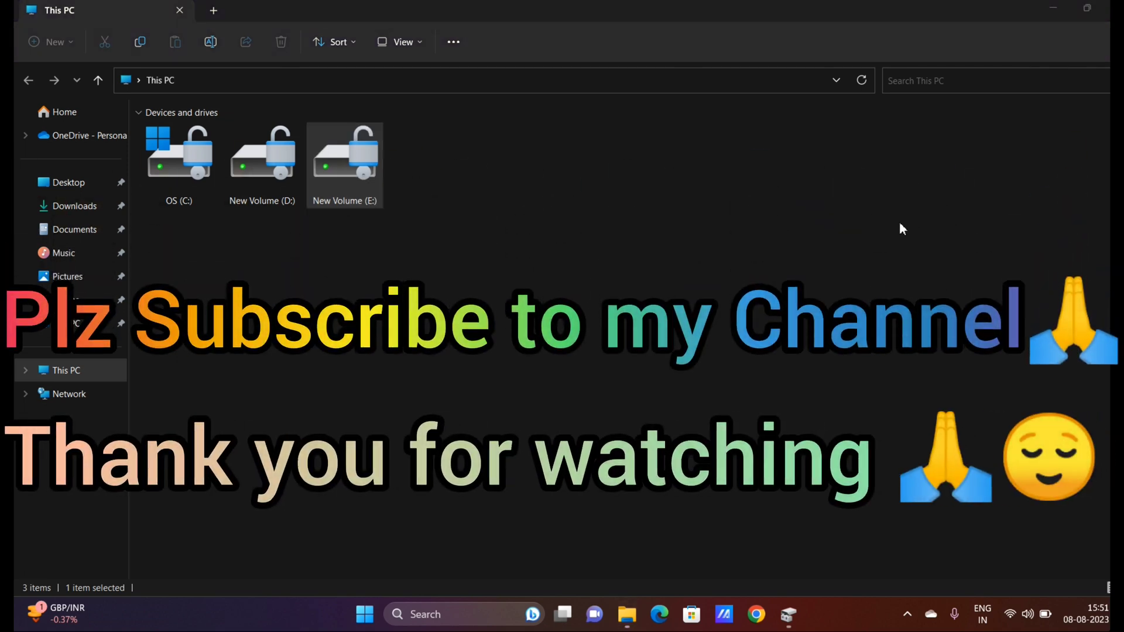